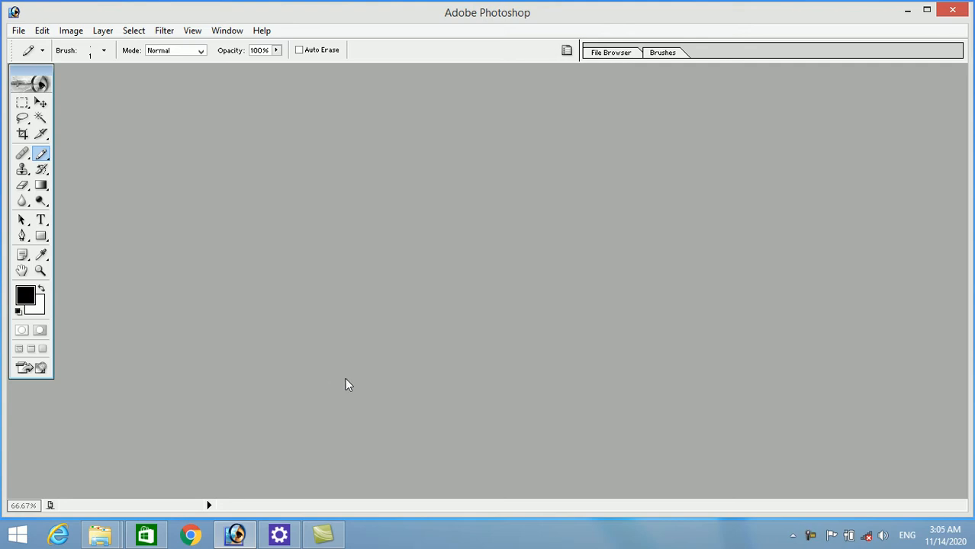
Open the image ert.jpg from the UDF VOLUME (H:) drive.
double_click(413, 284)
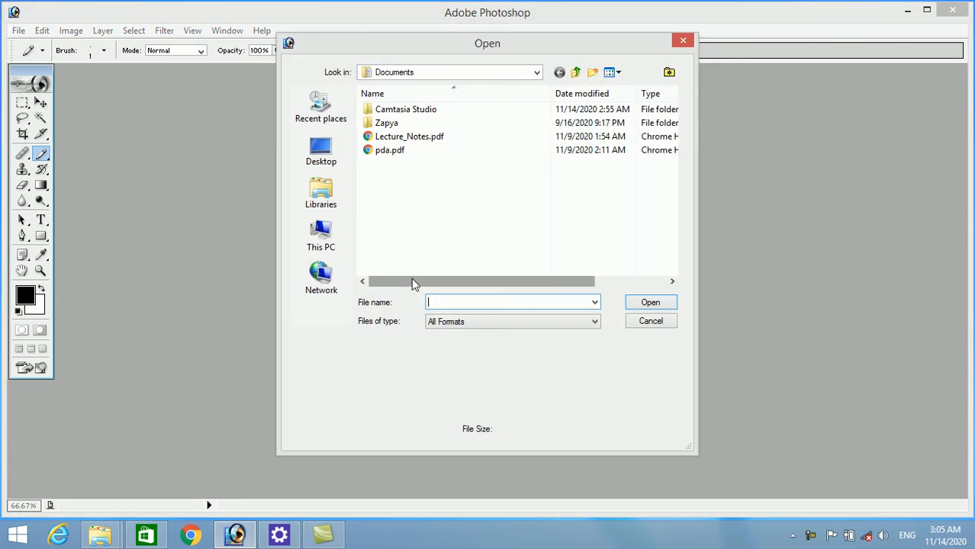
click(320, 162)
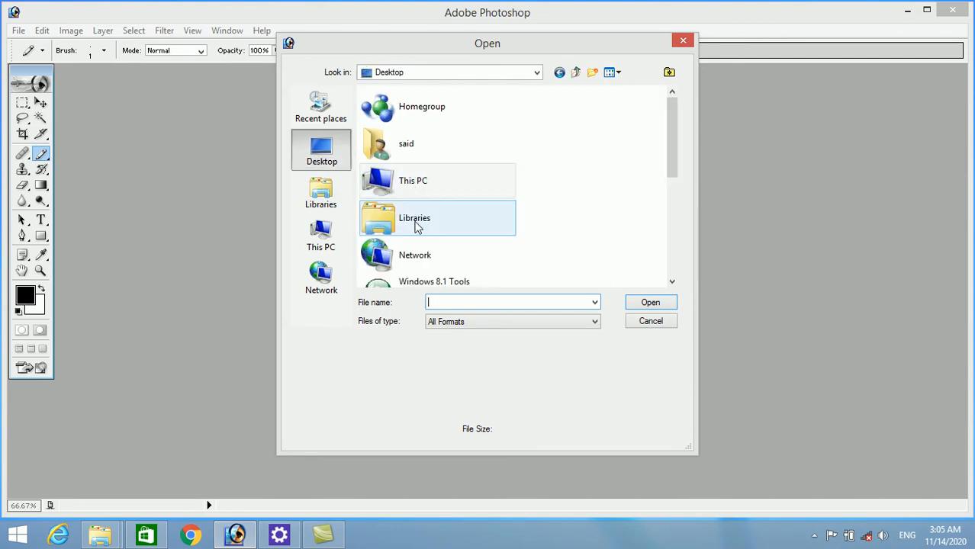
click(328, 235)
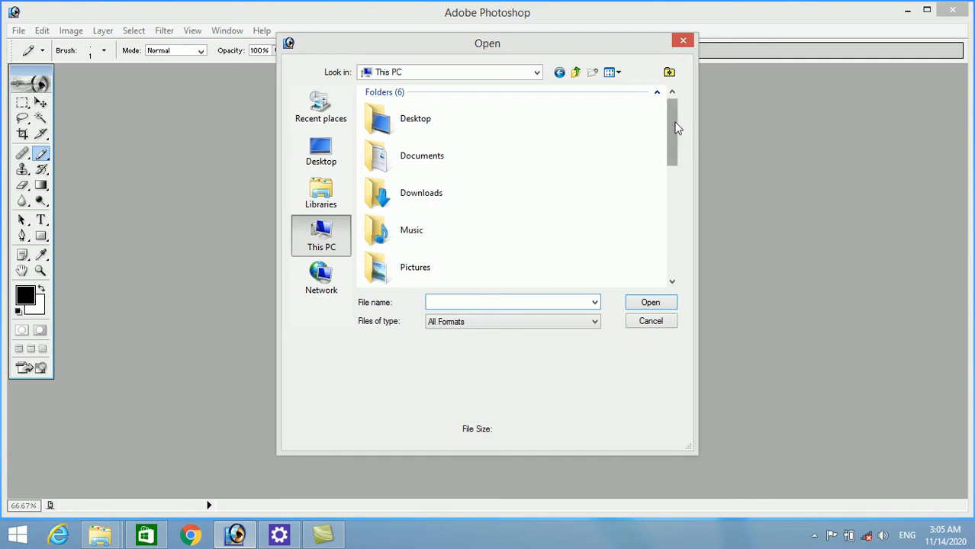
drag(675, 128, 669, 204)
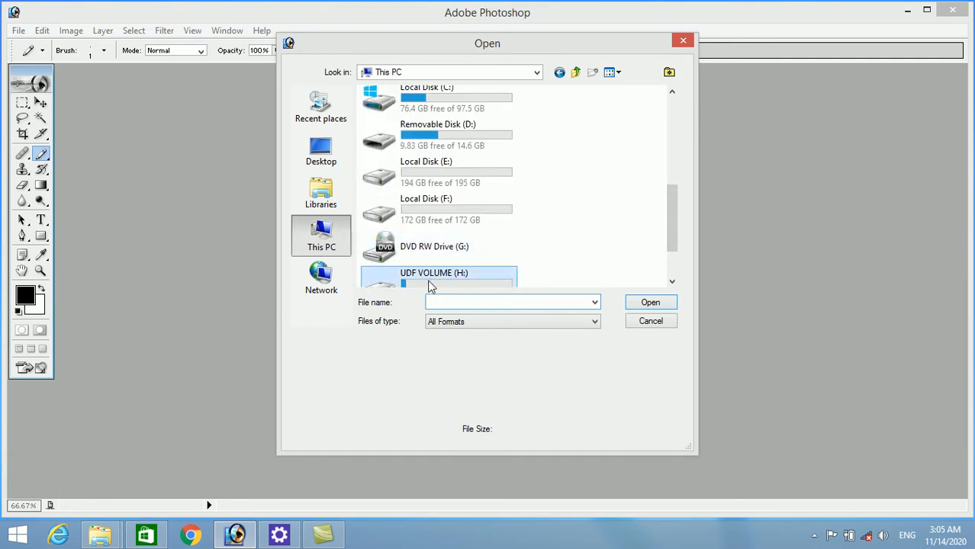
double_click(429, 286)
click(387, 192)
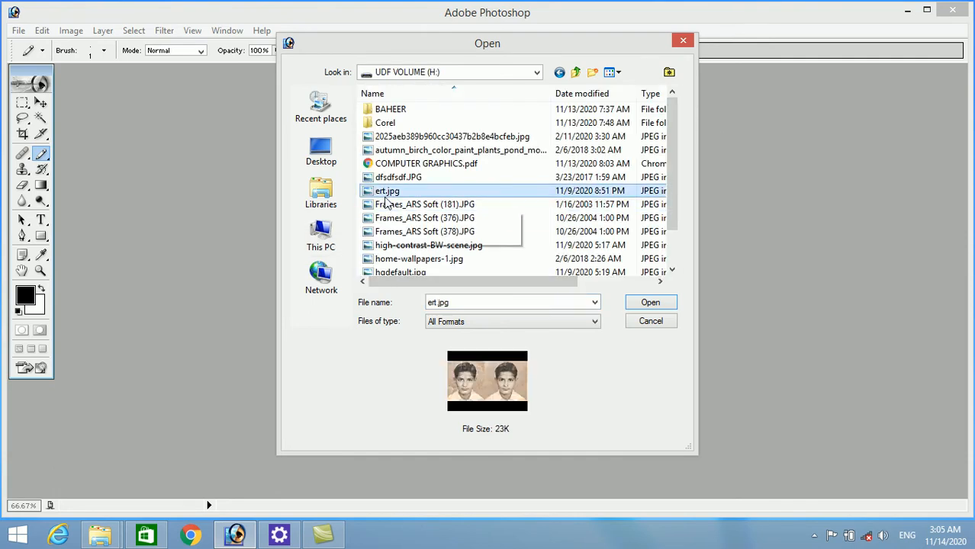
click(633, 302)
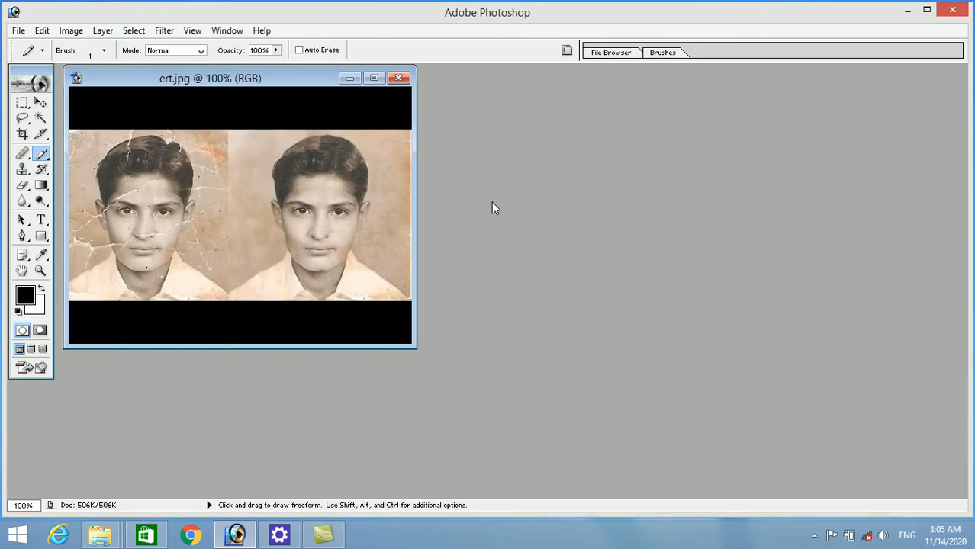
Bring download (3).jpg from the desktop's walpaper folder into Photoshop as a separate document.
click(904, 11)
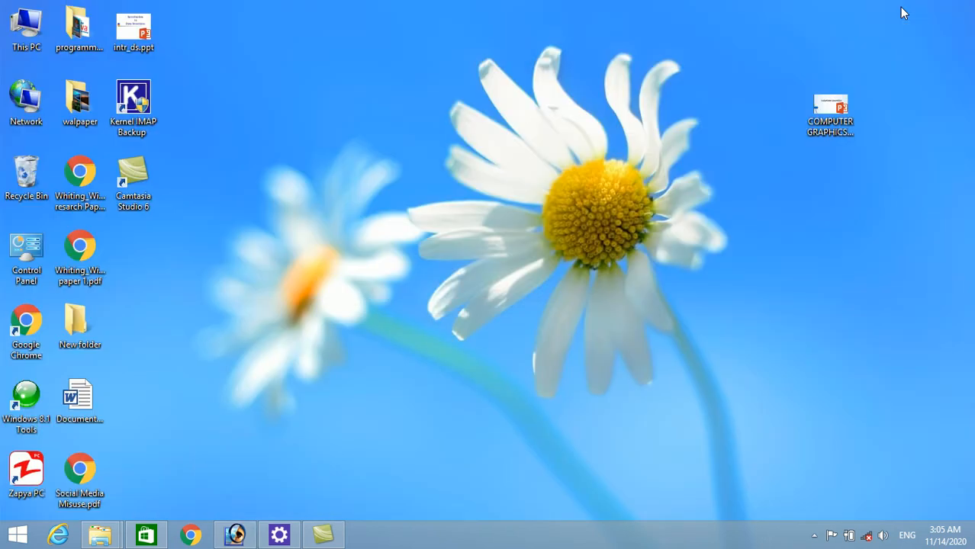
double_click(99, 93)
click(246, 114)
drag(246, 114, 616, 196)
drag(581, 282, 521, 273)
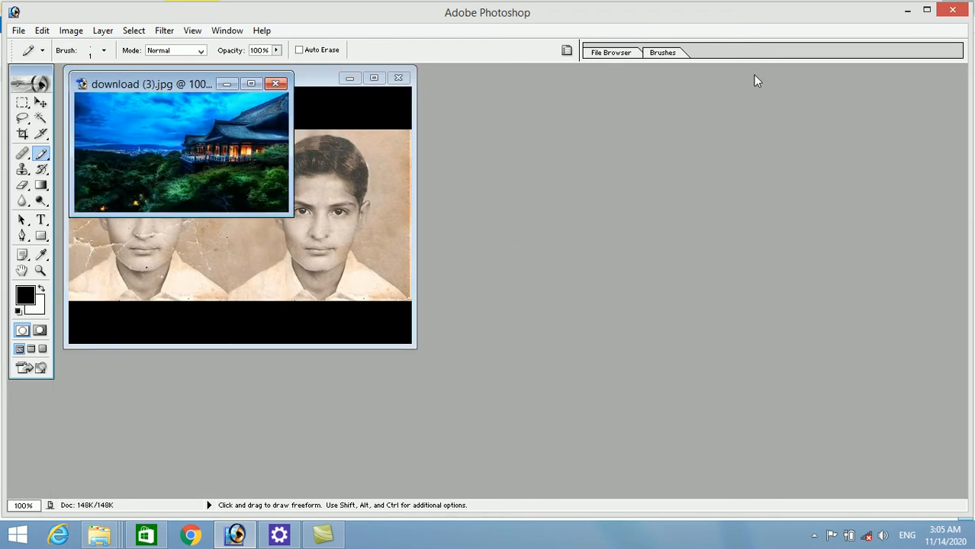
Bring the mountain lake picture from the walpaper folder into Photoshop, then close it.
click(907, 10)
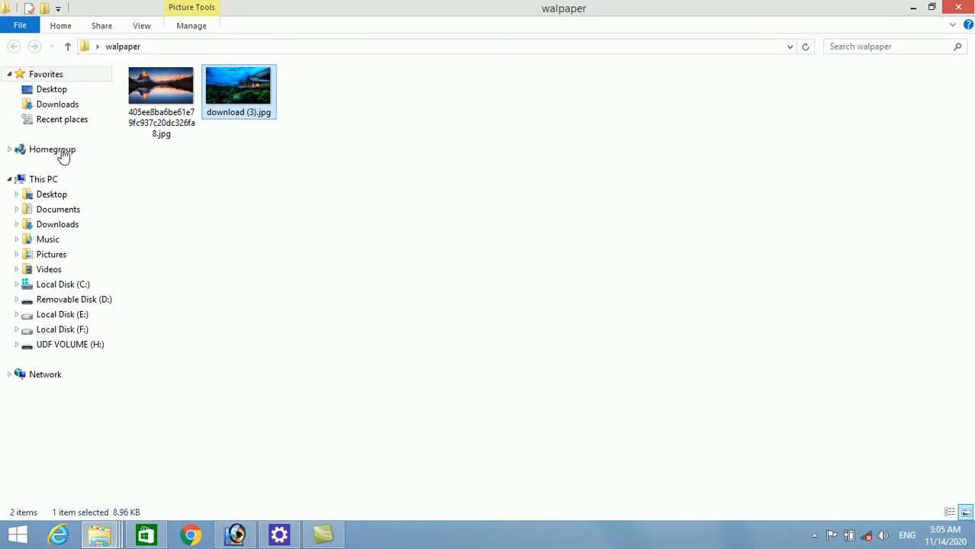
drag(171, 94, 482, 238)
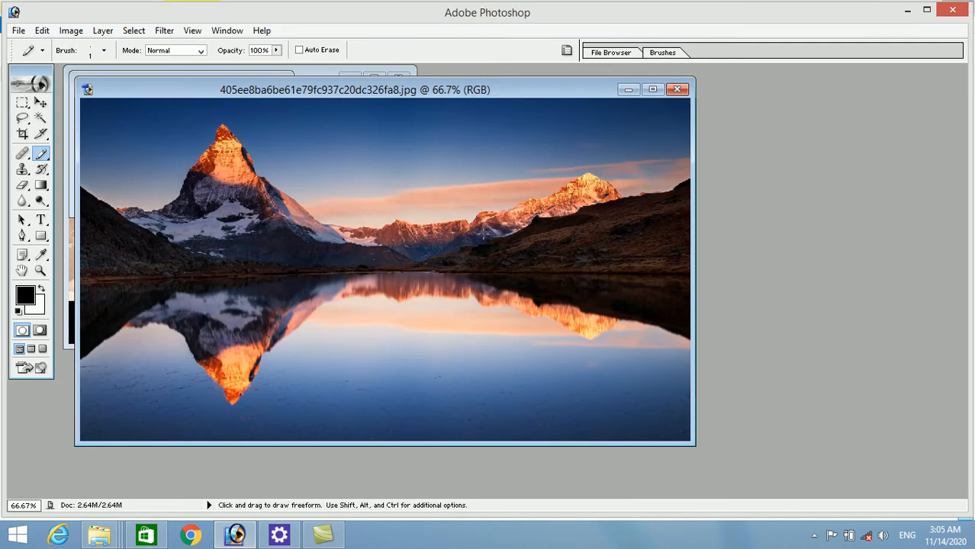
key(ctrl+w)
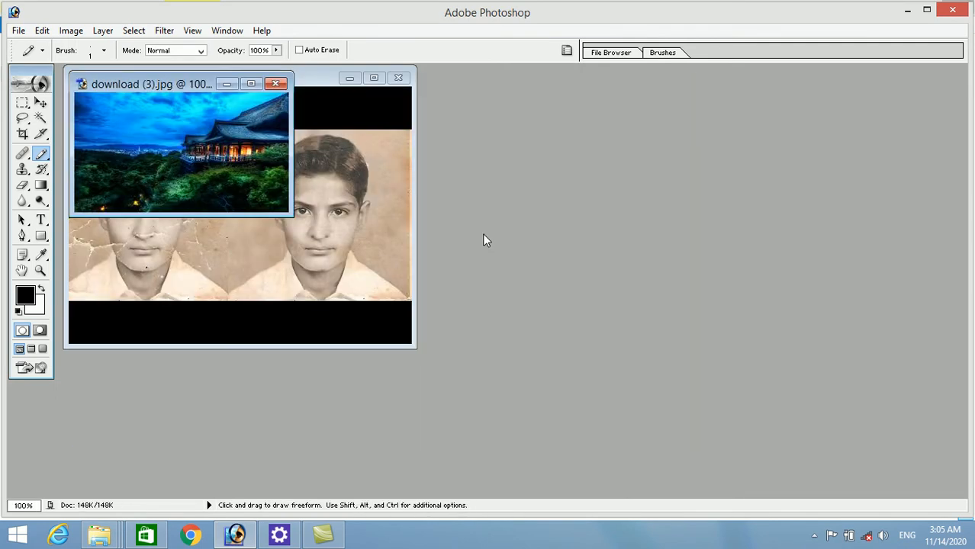
key(ctrl+o)
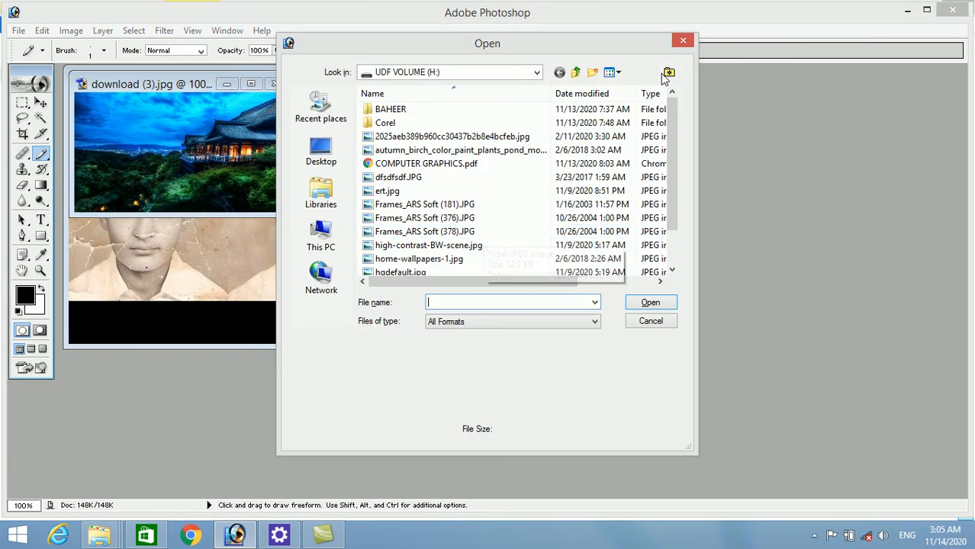
click(683, 41)
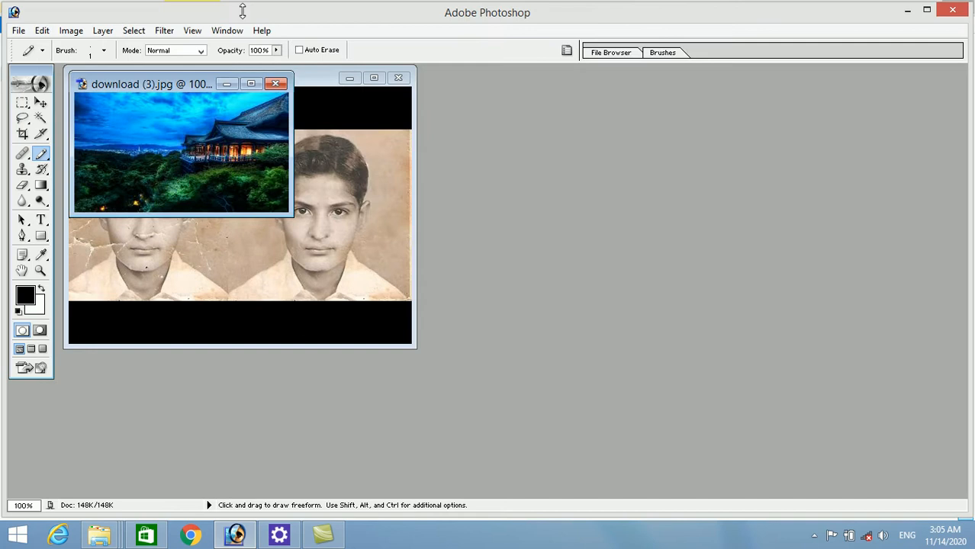
click(18, 31)
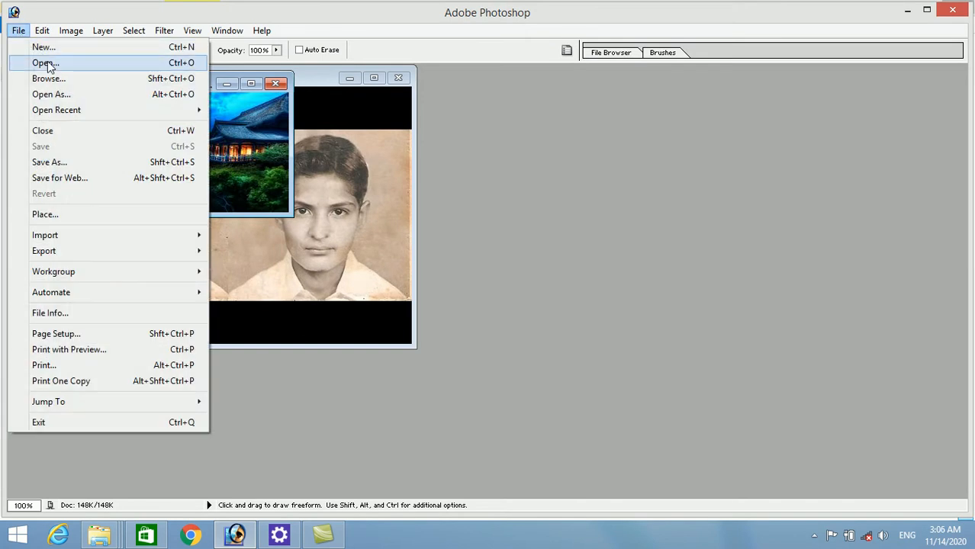
click(703, 209)
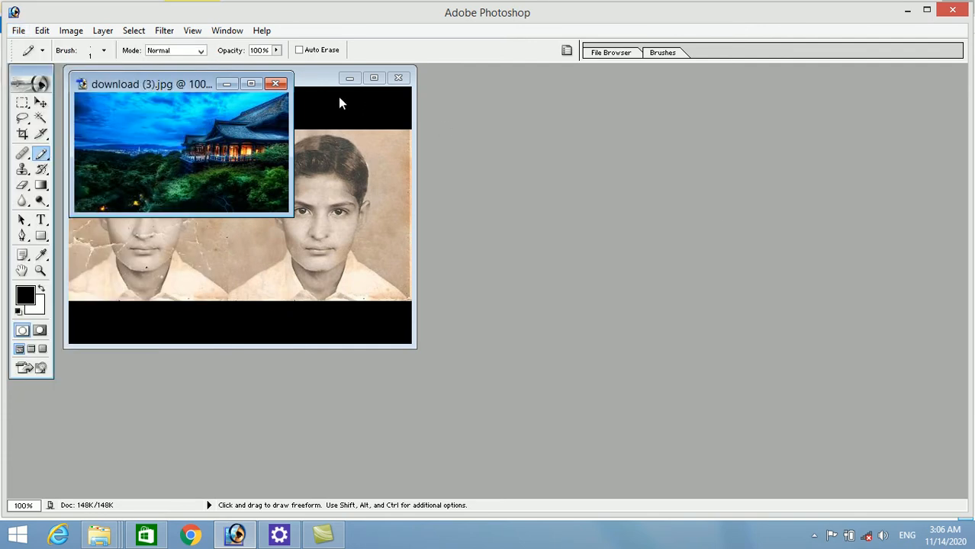
Close download (3).jpg and move the ert.jpg window toward the middle of the workspace.
click(276, 82)
drag(286, 82, 446, 134)
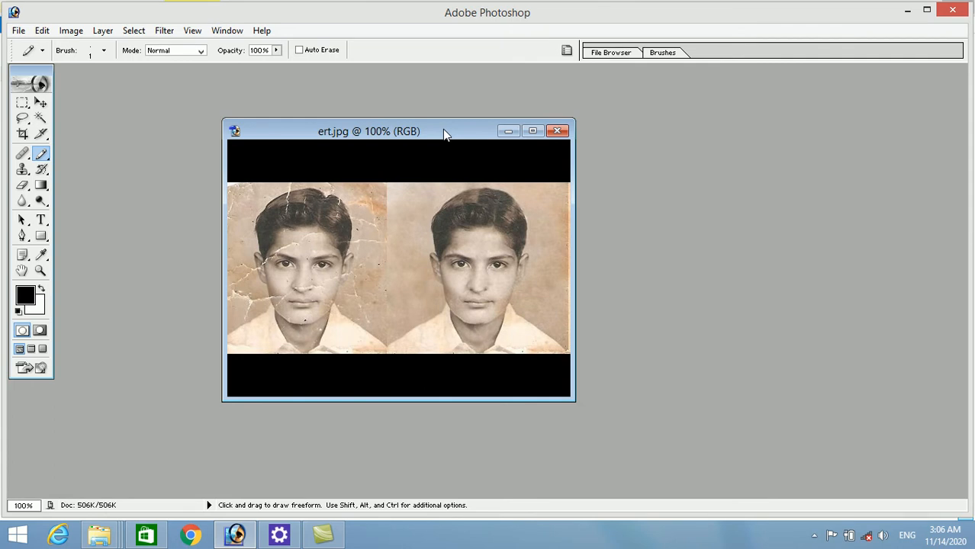
Show the layers of ert.jpg and convert its locked Background into a regular layer named Layer 0.
key(F7)
key(F7)
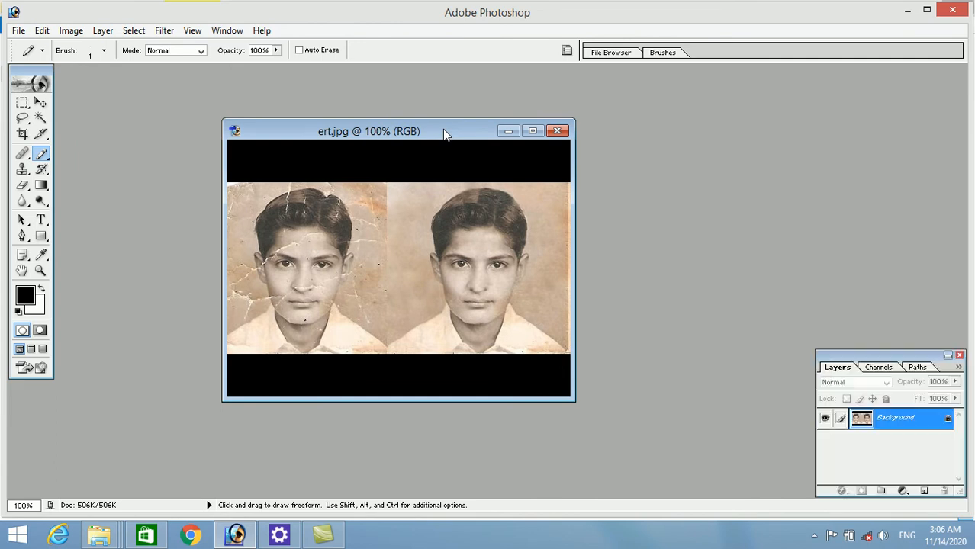
double_click(948, 426)
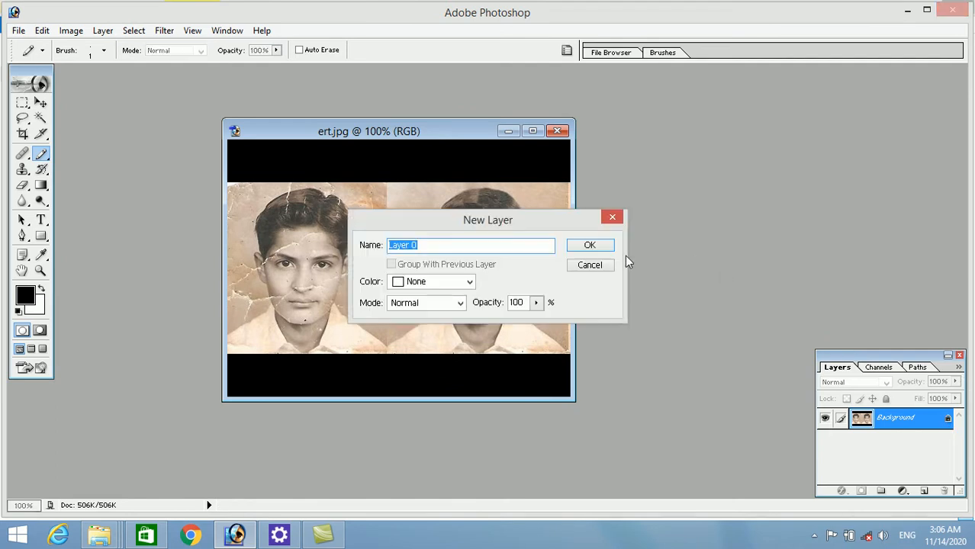
click(594, 244)
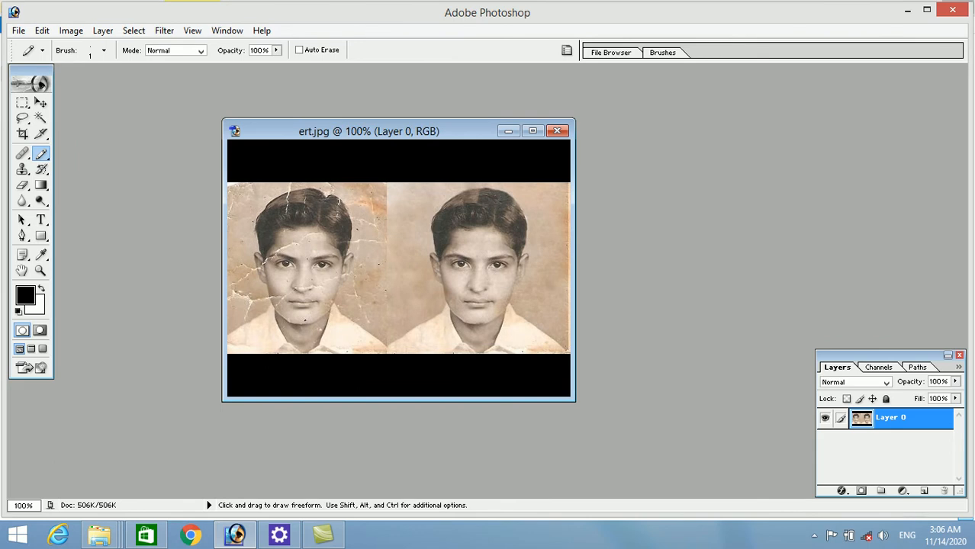
Duplicate Layer 0 as Layer 0 copy within ert.jpg.
right_click(926, 431)
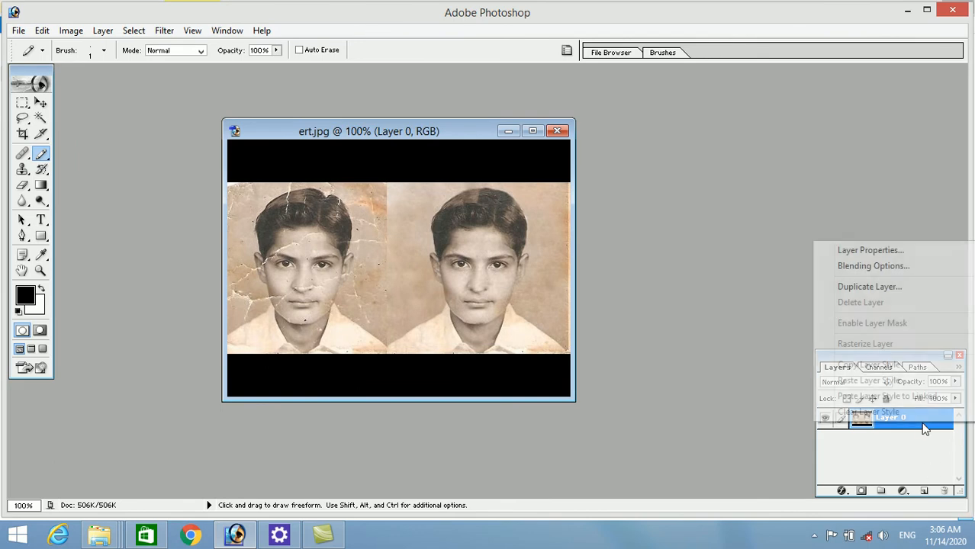
click(880, 287)
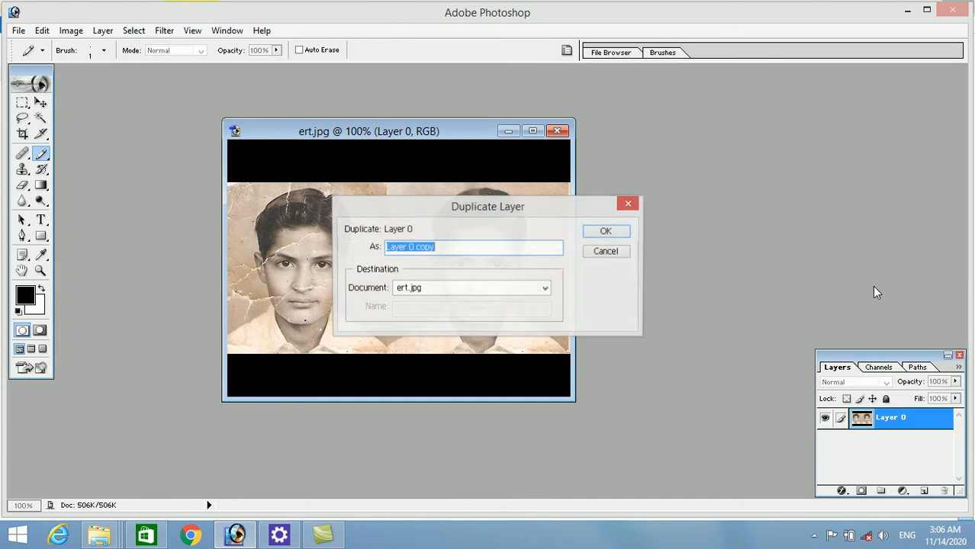
click(608, 232)
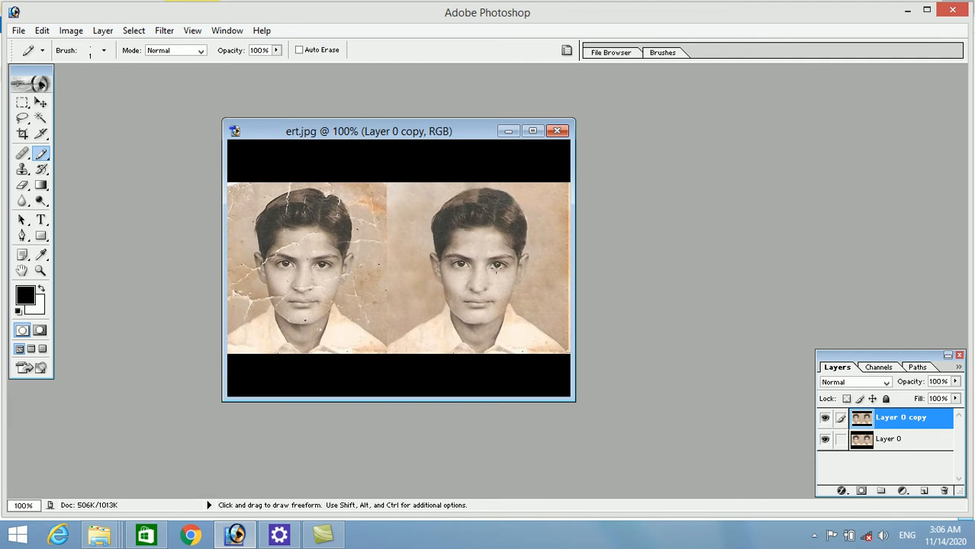
Maximize the ert.jpg document, zoom in to 300% between the two portraits, and fit the whole image on screen.
click(533, 130)
key(ctrl+space)
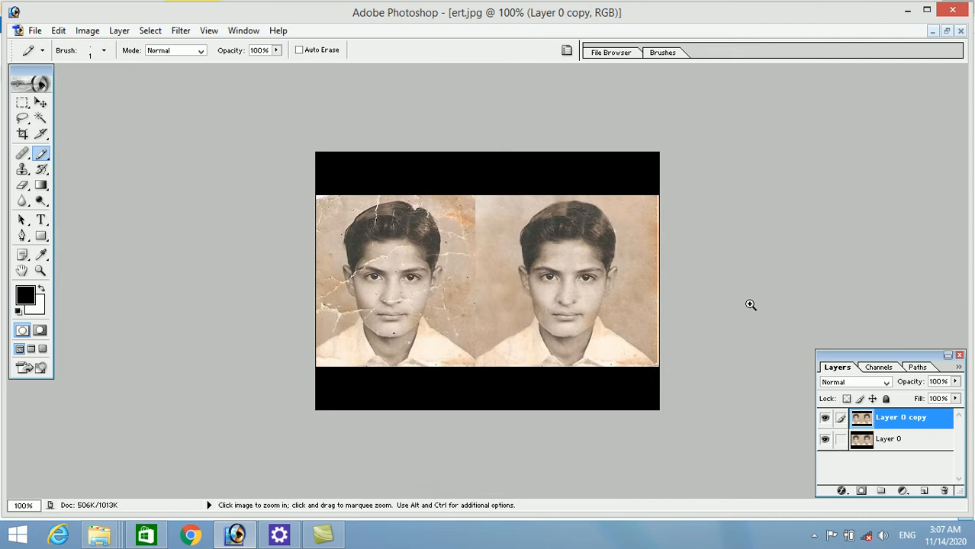
ctrl+click(521, 208)
ctrl+click(521, 207)
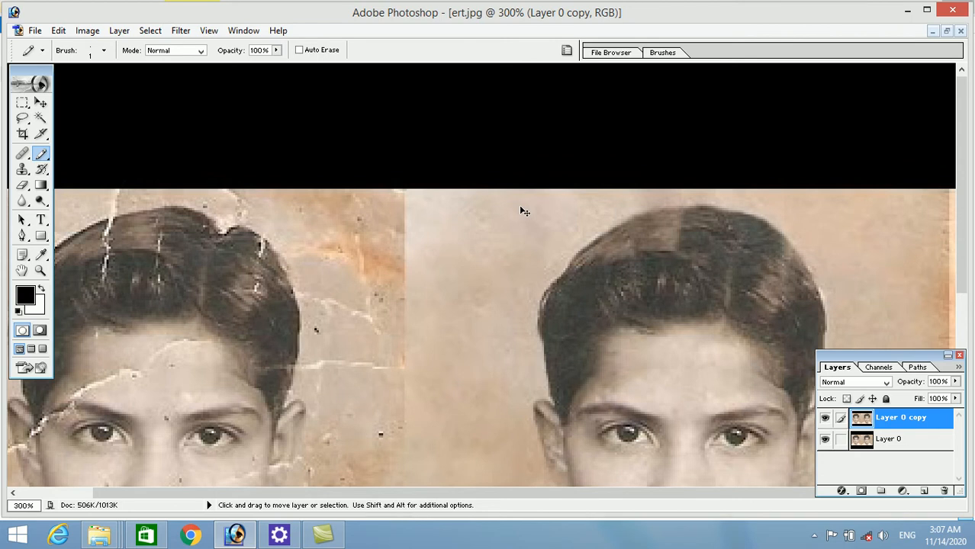
key(ctrl+0)
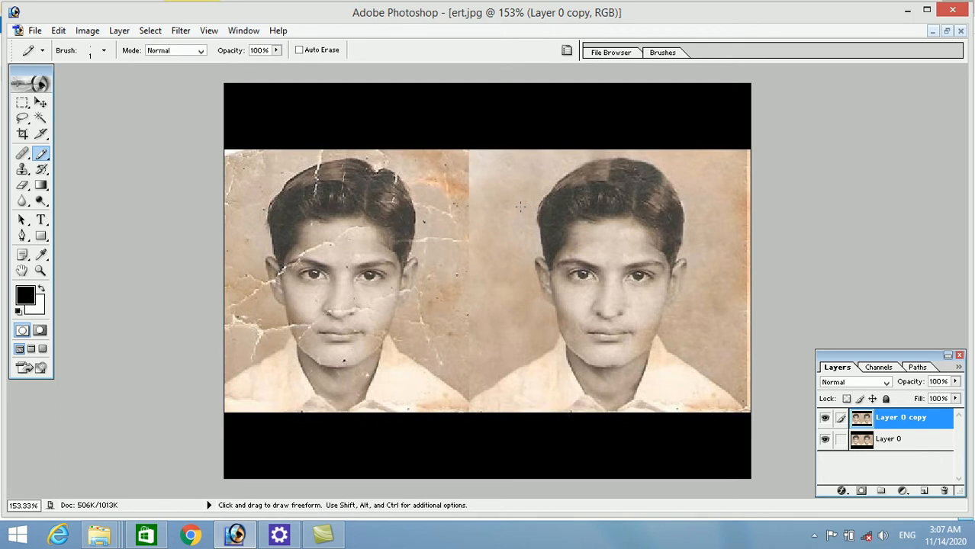
Zoom in to 500% and pan with the Hand tool to the hair and forehead of the undamaged portrait.
click(500, 220)
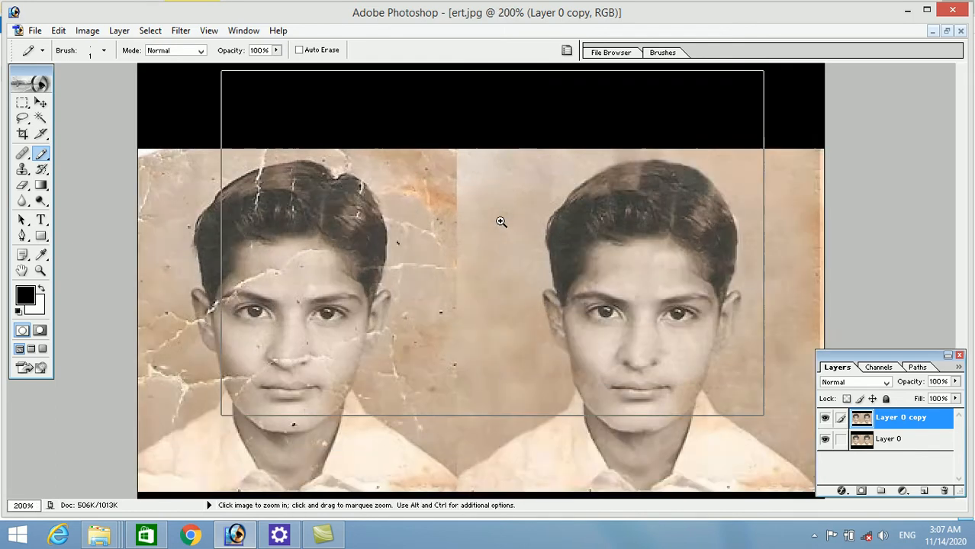
click(500, 222)
click(500, 222)
click(500, 221)
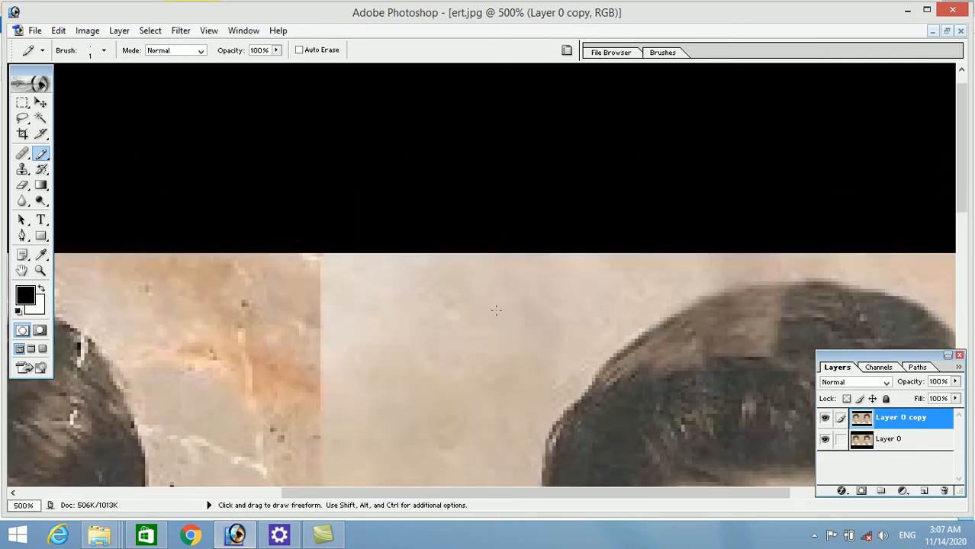
click(22, 272)
drag(737, 349, 539, 235)
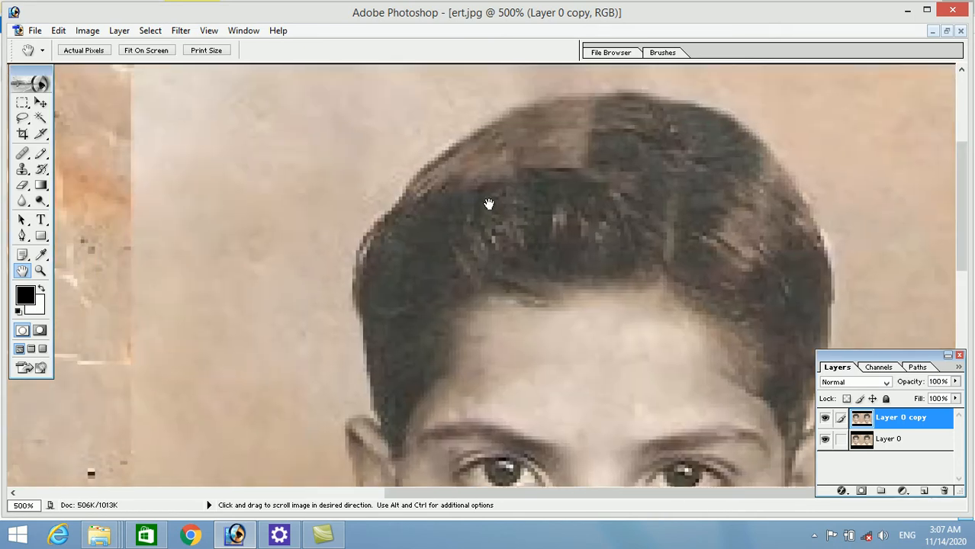
Zoom back out to 100% and restore ert.jpg to a floating document window.
key(ctrl+minus)
key(ctrl+minus)
key(ctrl+minus)
key(ctrl+minus)
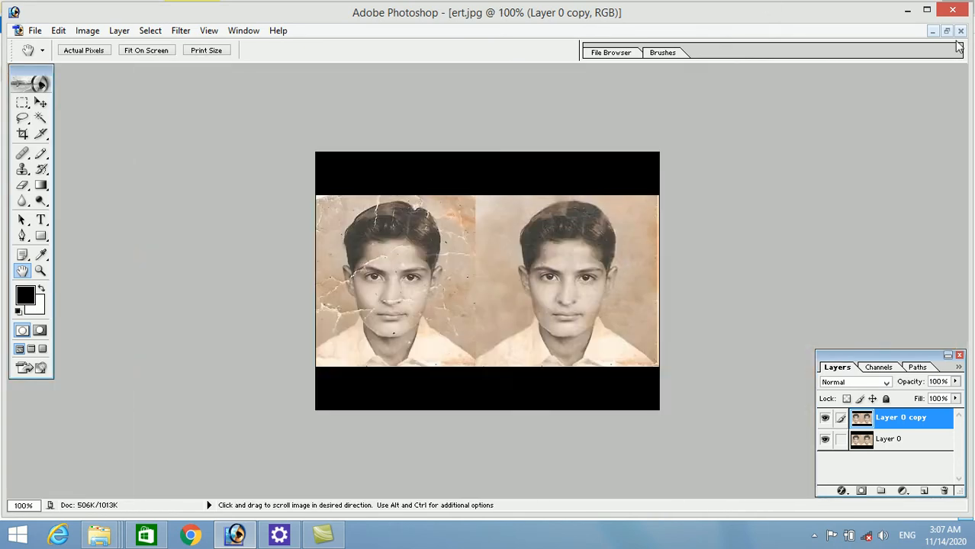
click(946, 32)
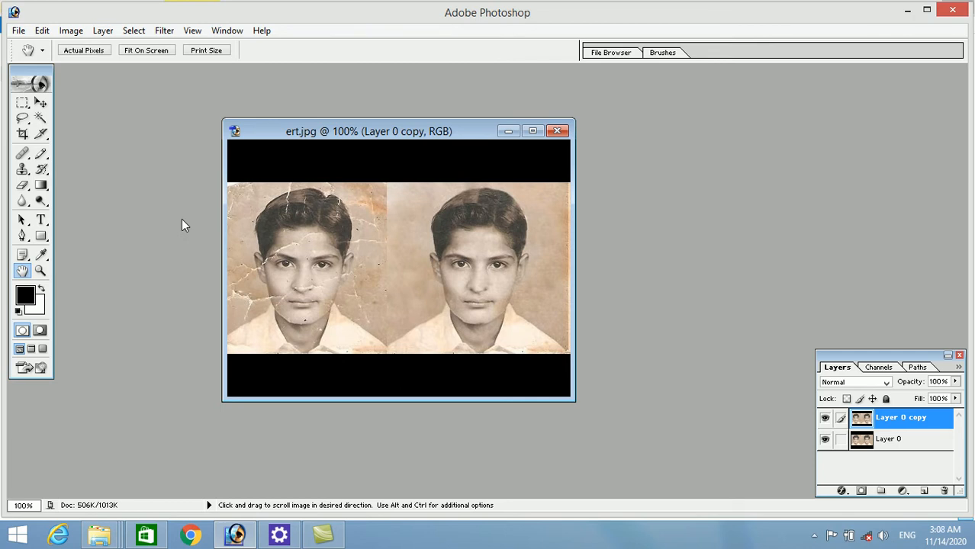
Bring download (3).jpg from the walpaper folder into Photoshop as a separate document beside ert.jpg.
click(23, 102)
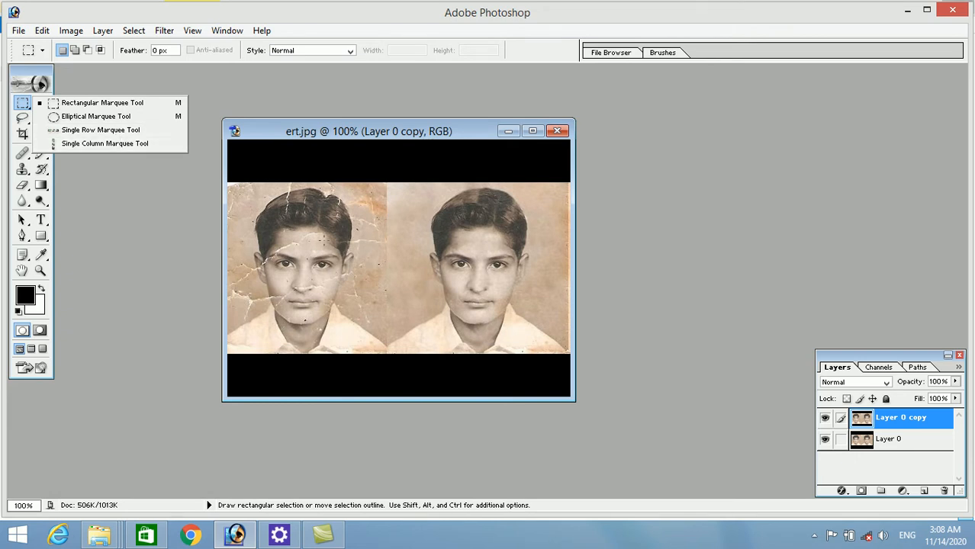
click(907, 10)
drag(235, 91, 468, 203)
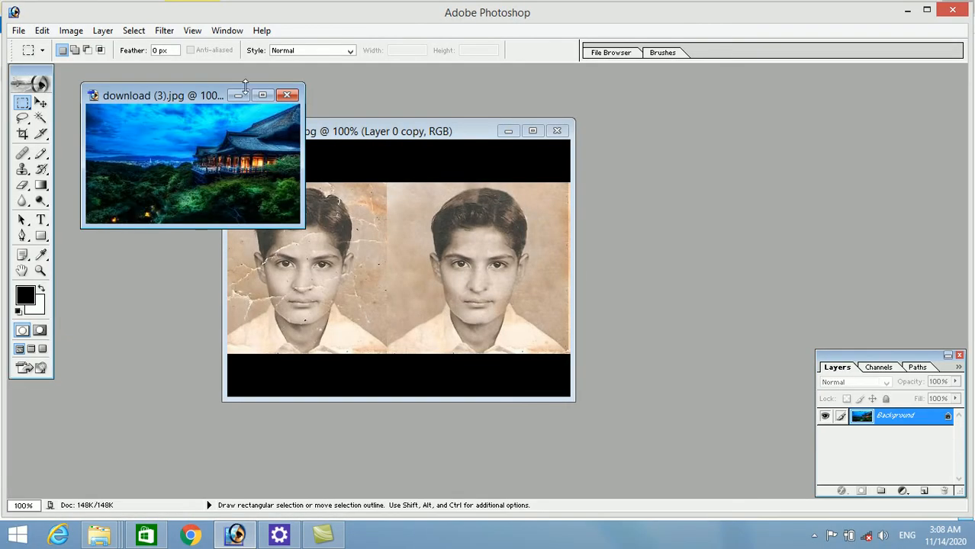
Select the undamaged portrait in ert.jpg with a Rectangular Marquee from above the hair to the shirt.
click(534, 284)
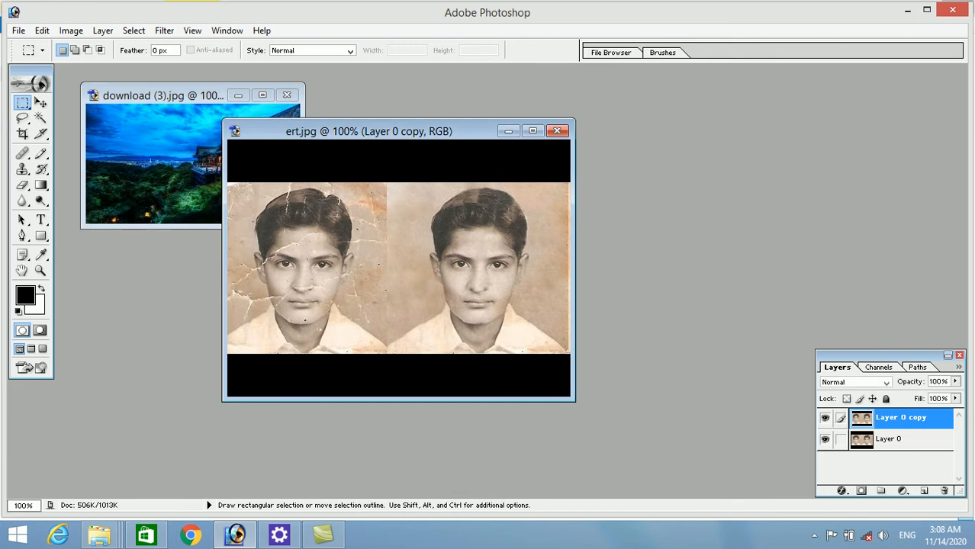
click(22, 107)
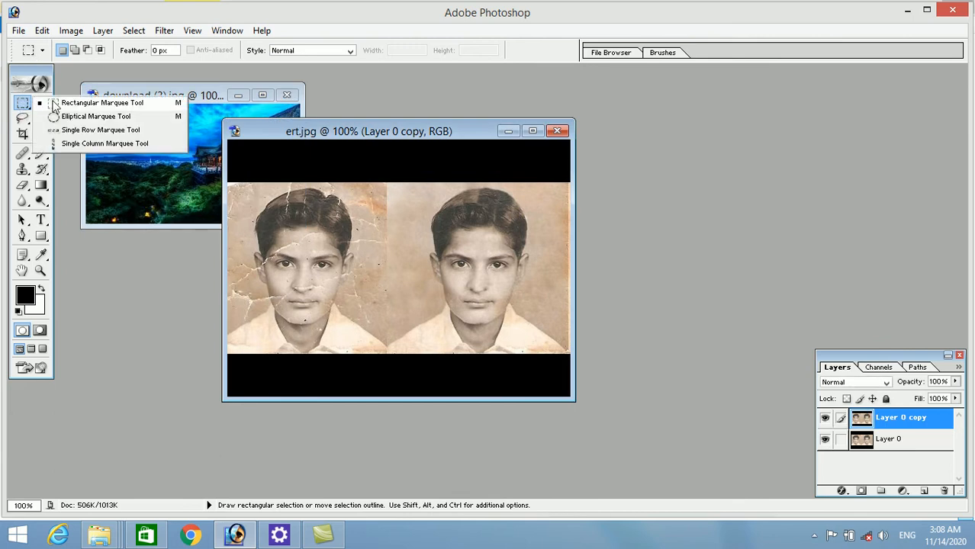
click(57, 103)
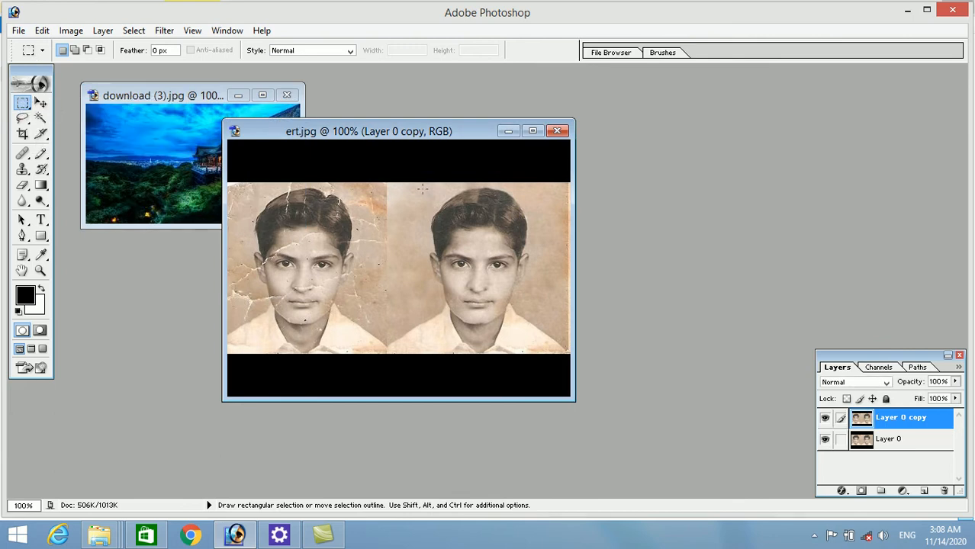
drag(408, 187, 548, 342)
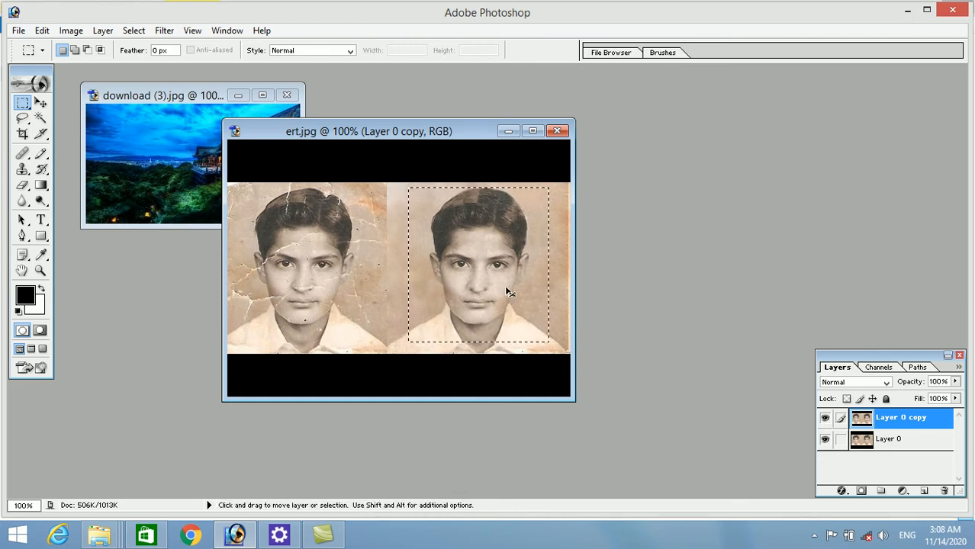
Copy the selected portrait to its own layer, place it in download (3).jpg, and return to ert.jpg.
key(ctrl+j)
key(v)
drag(494, 258, 197, 156)
click(473, 319)
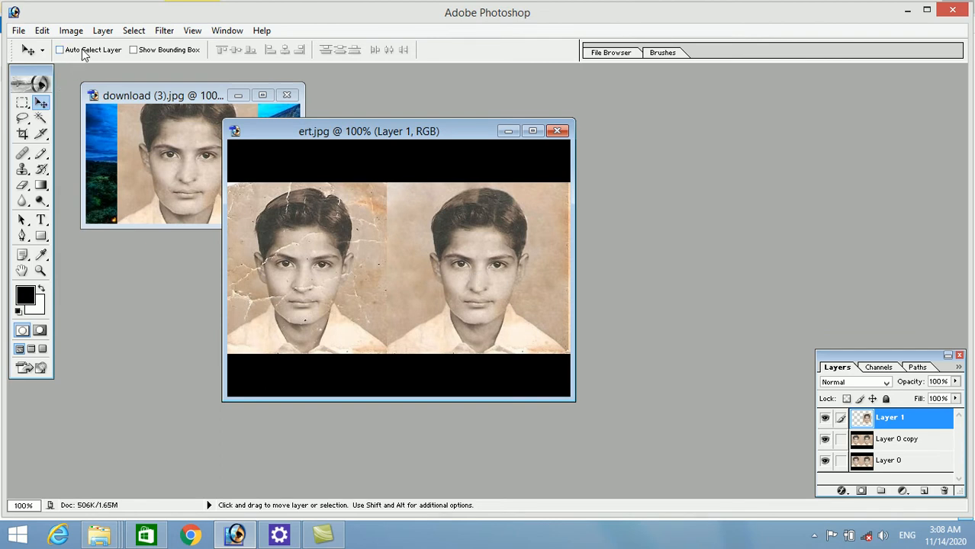
Enable Auto Select Layer and Show Bounding Box for the Move tool, and merge all of ert.jpg's layers into one.
click(161, 53)
key(ctrl+e)
key(ctrl+e)
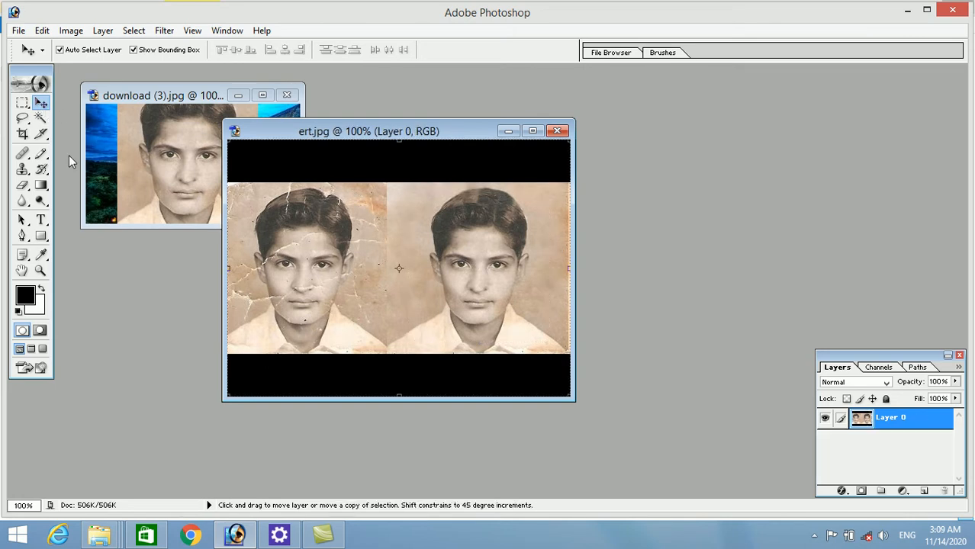
Step back through ert.jpg's recent changes and undo the rectangular portrait placed in download (3).jpg.
key(ctrl+alt+z)
click(166, 158)
key(ctrl+alt+z)
key(ctrl+alt+z)
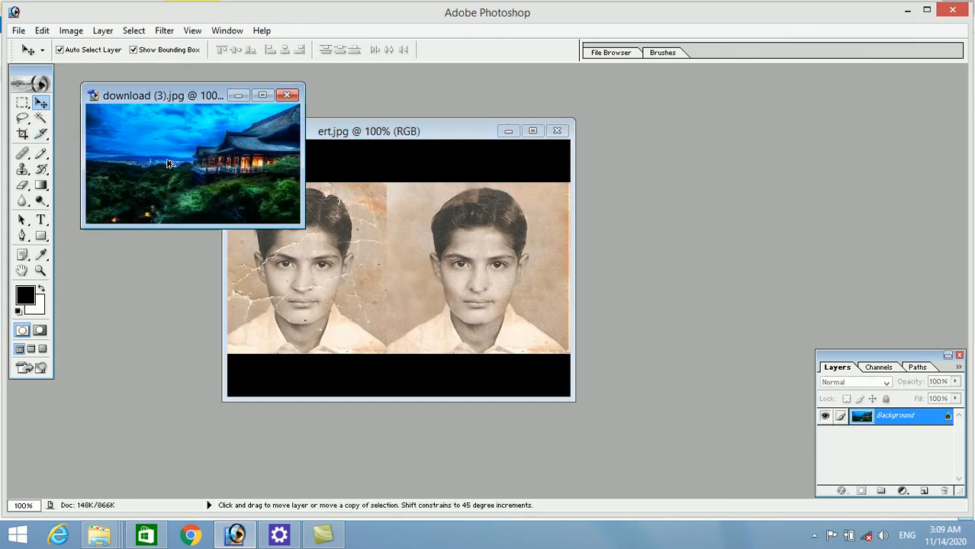
Draw a nearly circular Elliptical Marquee selection around the undamaged portrait's face in ert.jpg.
click(22, 103)
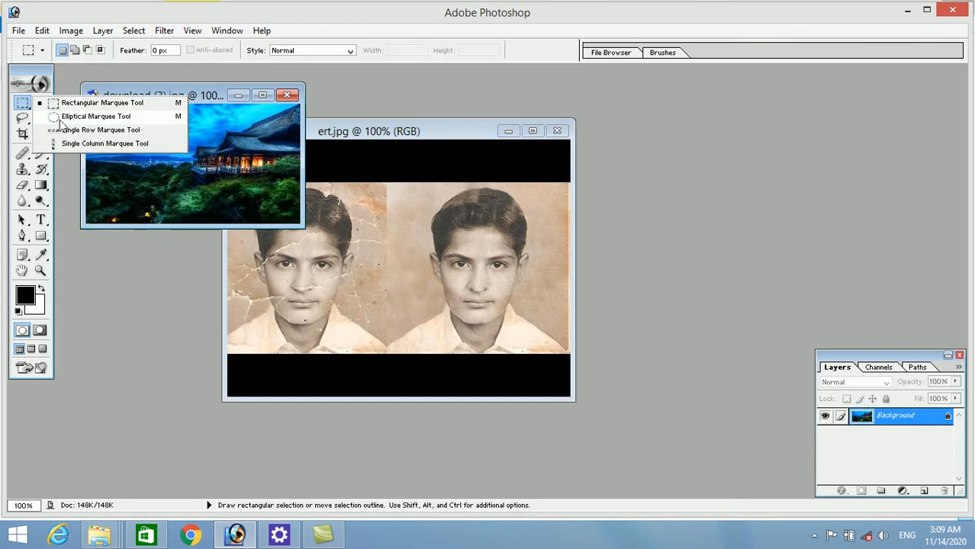
click(92, 116)
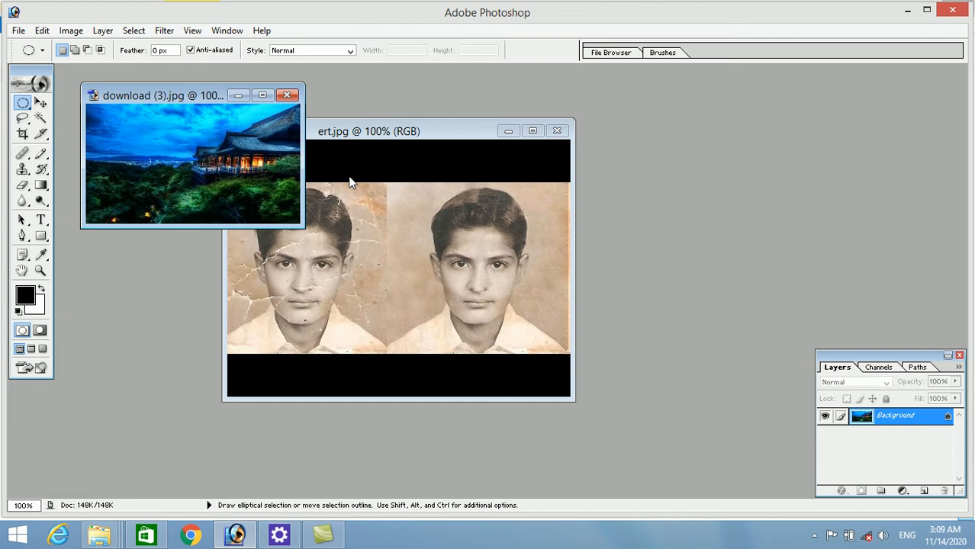
click(412, 237)
drag(406, 204, 544, 342)
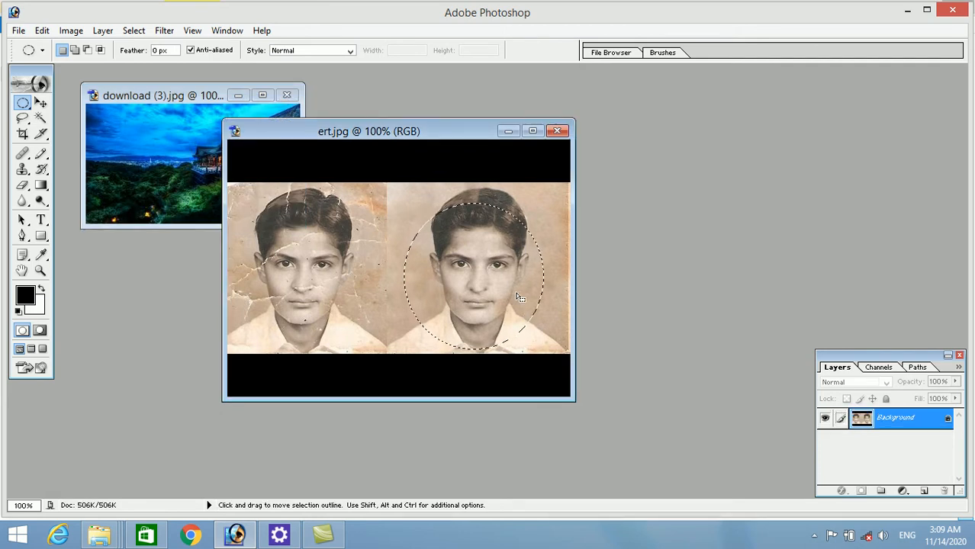
Shift the elliptical selection up to take in the hair and copy the selected portrait into download (3).jpg.
mouse_move(511, 267)
mouse_down()
mouse_move(521, 248)
mouse_move(471, 271)
mouse_move(505, 253)
mouse_move(476, 267)
mouse_move(497, 264)
mouse_up()
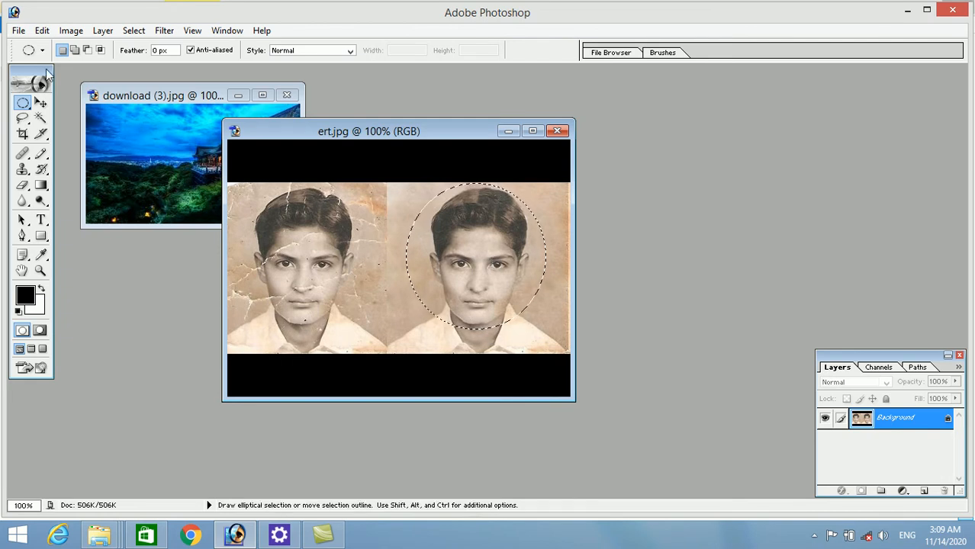
click(40, 104)
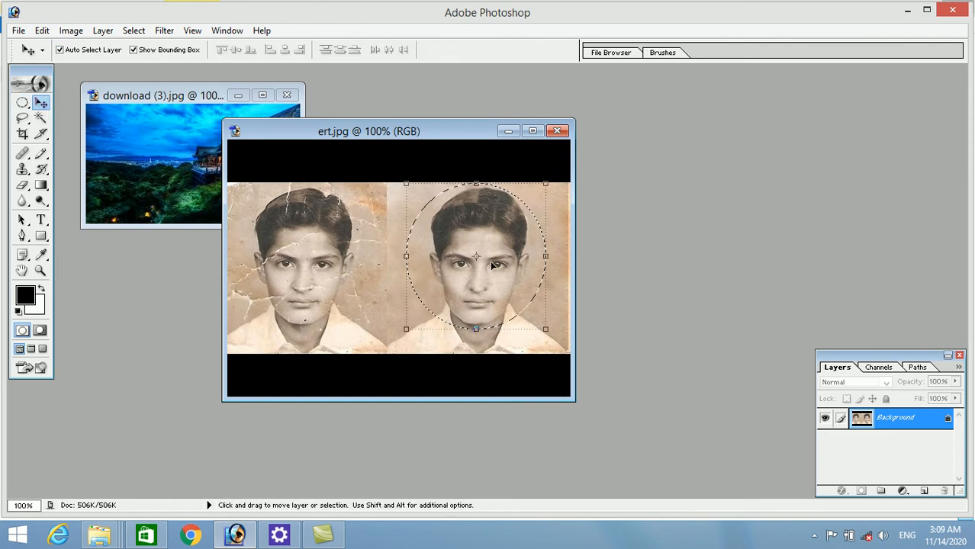
drag(494, 265, 145, 149)
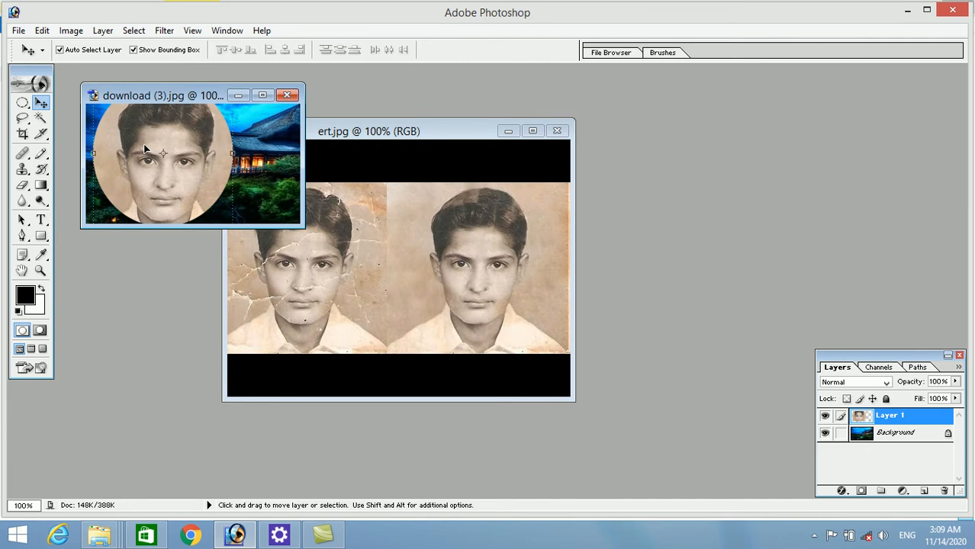
Undo the round portrait placed in download (3).jpg and clear the elliptical selection in ert.jpg.
key(ctrl+z)
click(488, 271)
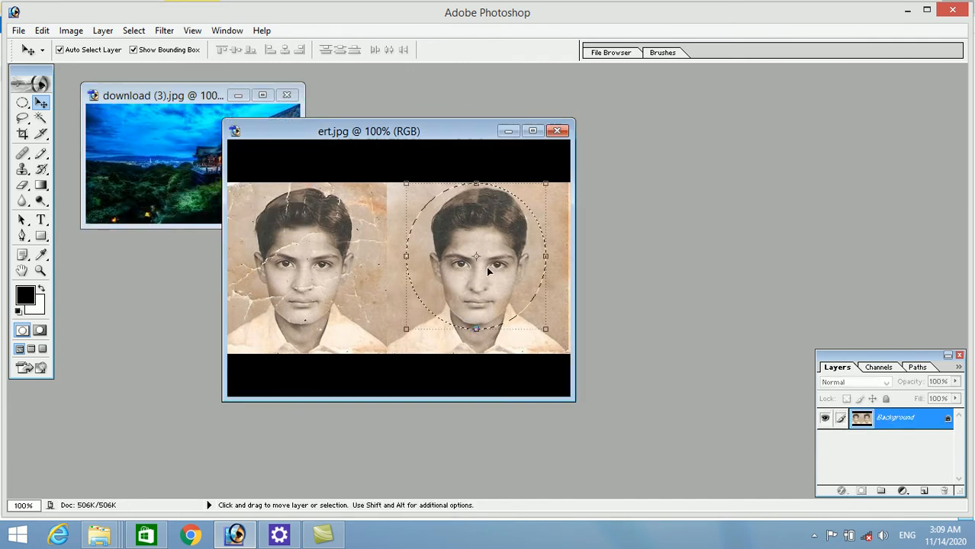
key(ctrl+d)
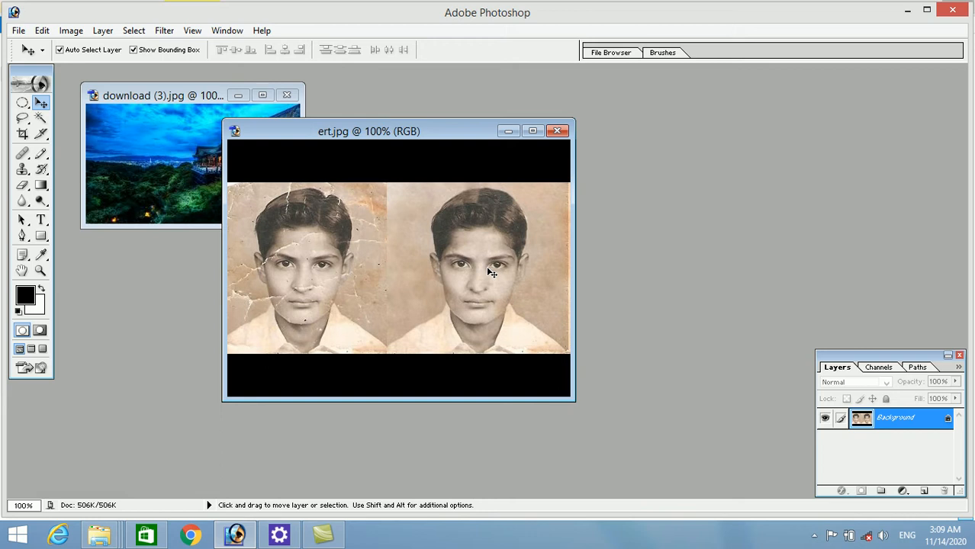
Set the Rectangular Marquee's feather to 33 px and select the undamaged portrait in ert.jpg.
click(23, 103)
drag(24, 104, 64, 102)
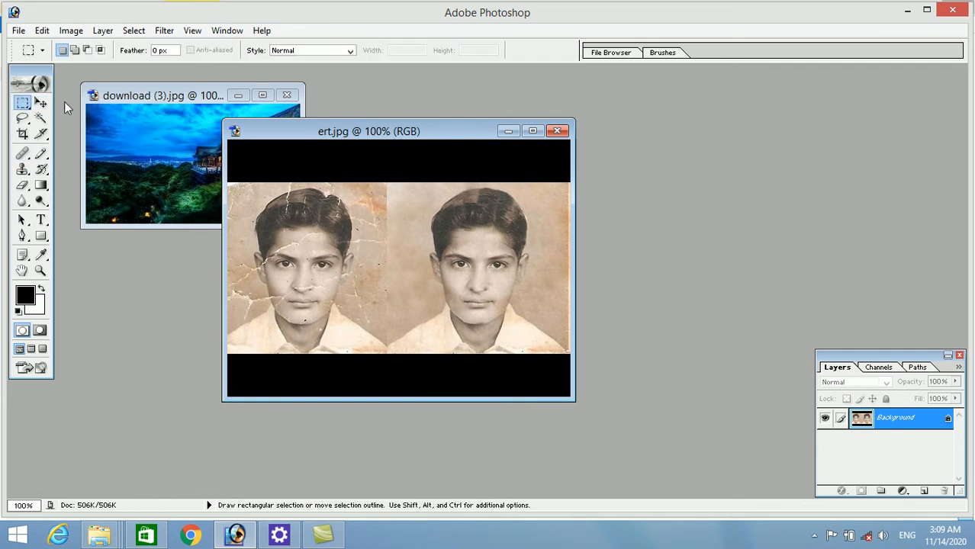
double_click(160, 51)
text(33)
drag(402, 185, 537, 336)
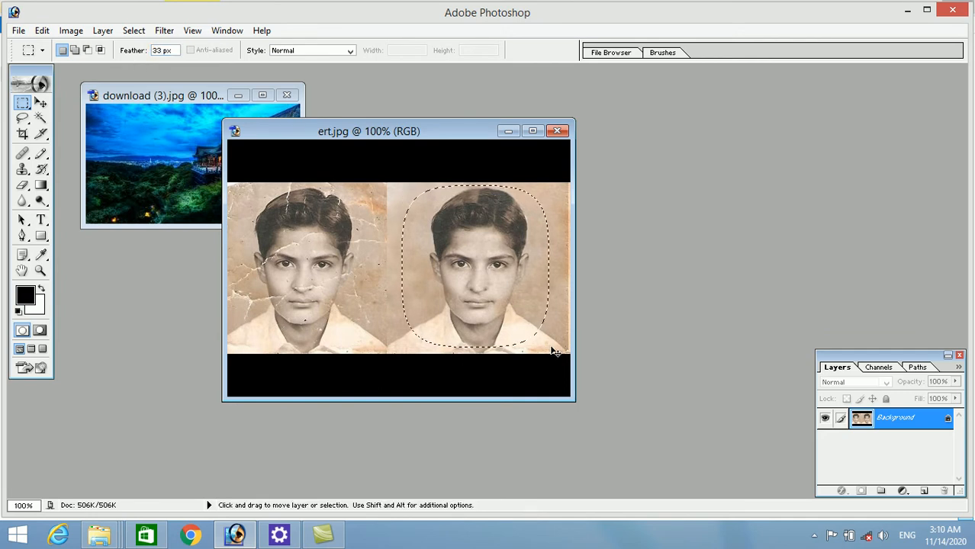
Copy the feathered portrait to its own layer and position it near the middle of download (3).jpg.
key(ctrl+j)
key(v)
drag(518, 276, 177, 156)
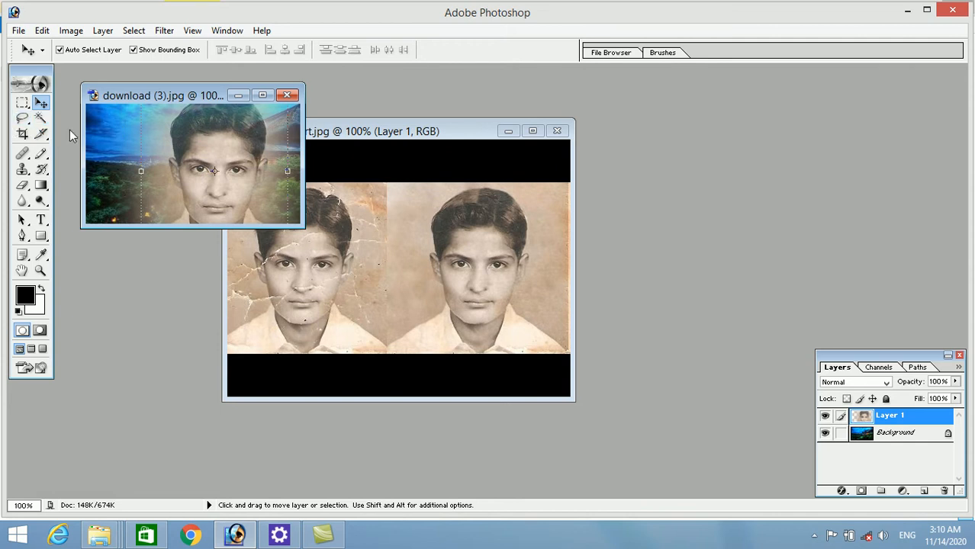
mouse_move(225, 148)
mouse_down()
mouse_move(172, 141)
mouse_move(221, 169)
mouse_move(166, 171)
mouse_move(225, 138)
mouse_up()
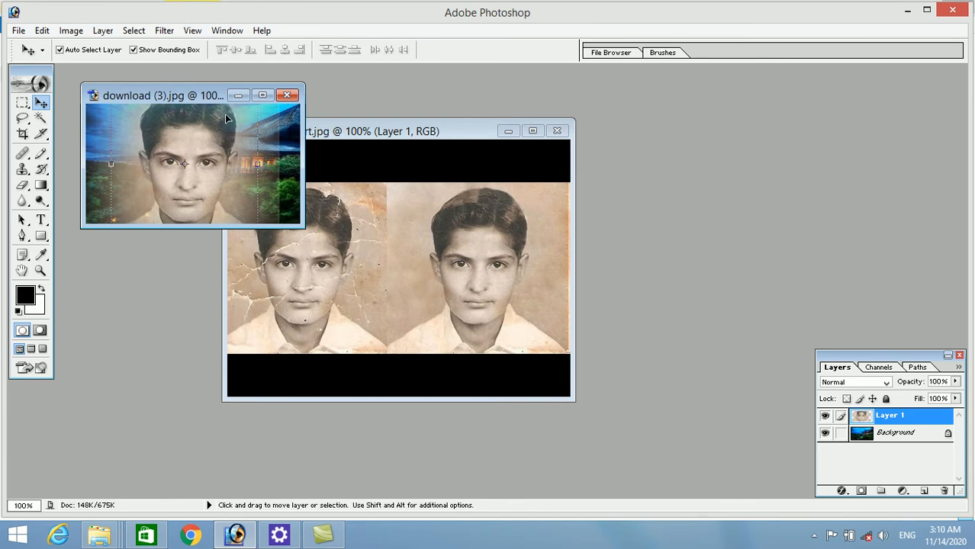
Undo the feathered portrait placed in download (3).jpg and merge the copied layer back down in ert.jpg.
key(ctrl+alt+z)
key(ctrl+alt+z)
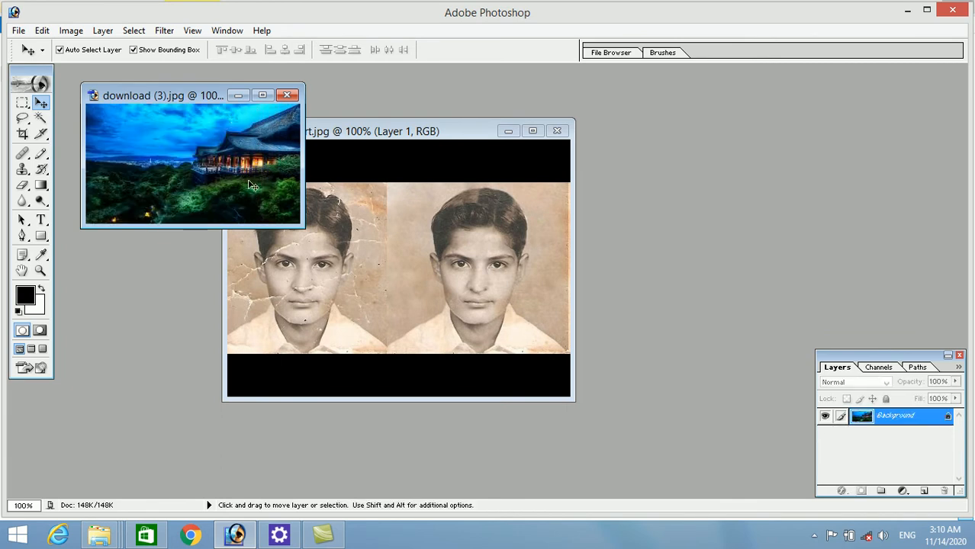
click(503, 254)
key(ctrl+e)
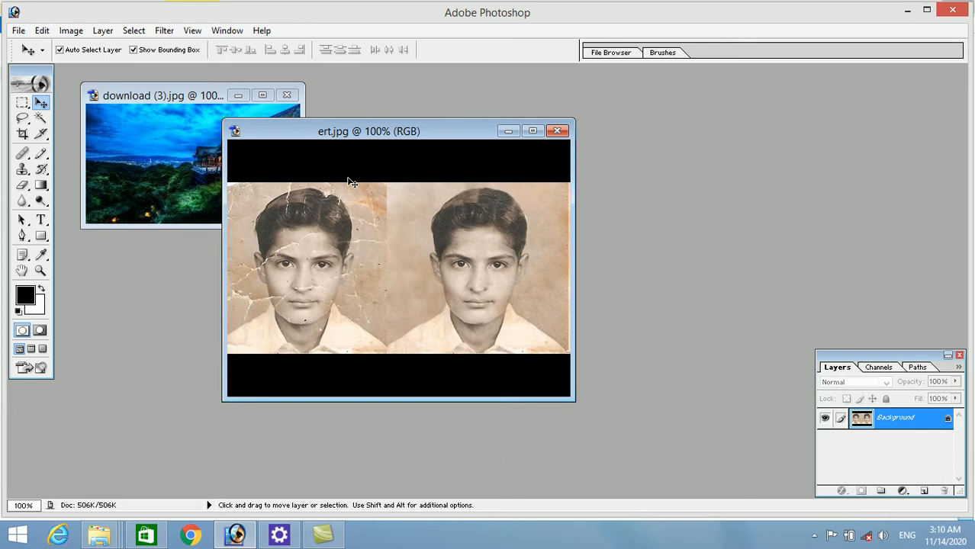
Maximize ert.jpg and draw a freehand Lasso selection around the undamaged portrait's head and shoulders.
mouse_move(22, 118)
mouse_down()
mouse_move(22, 133)
mouse_move(68, 124)
mouse_up()
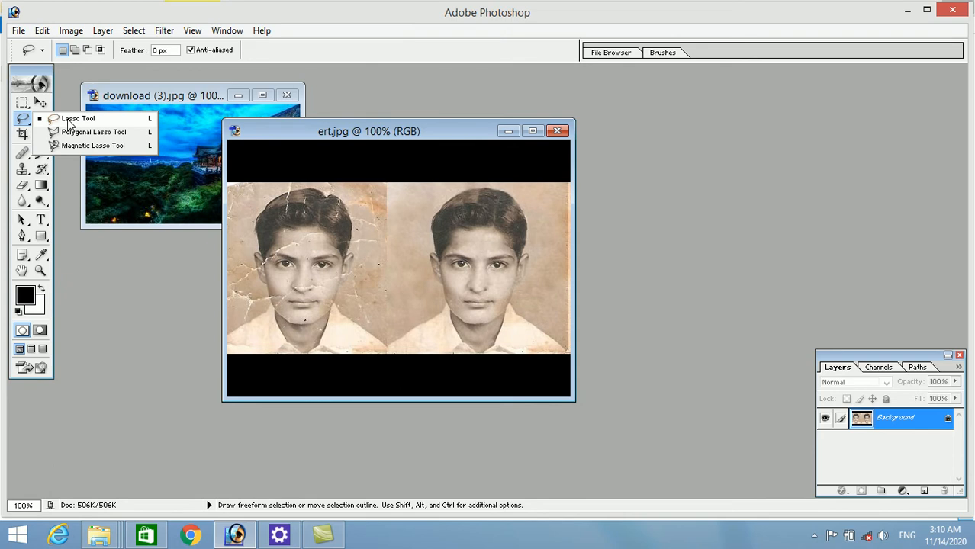
drag(68, 125, 71, 125)
click(79, 127)
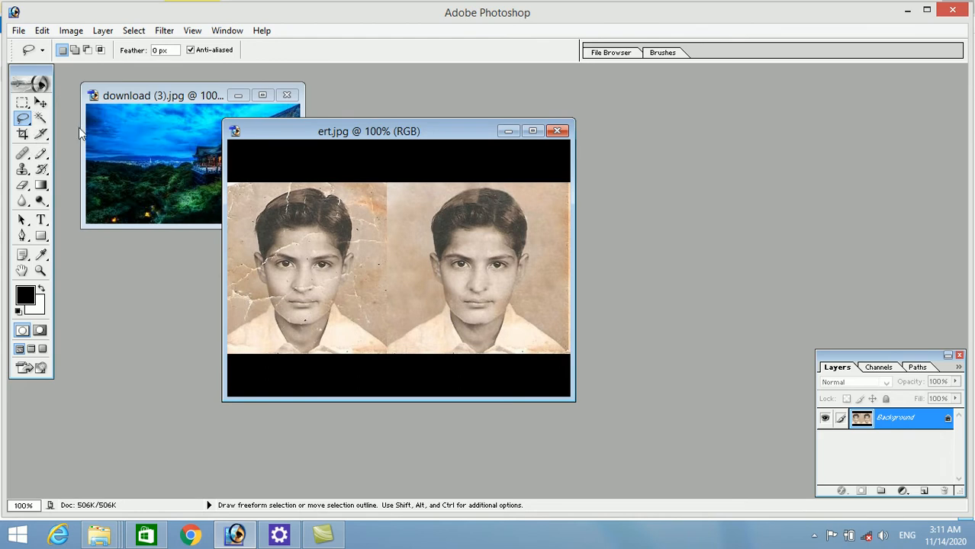
click(532, 130)
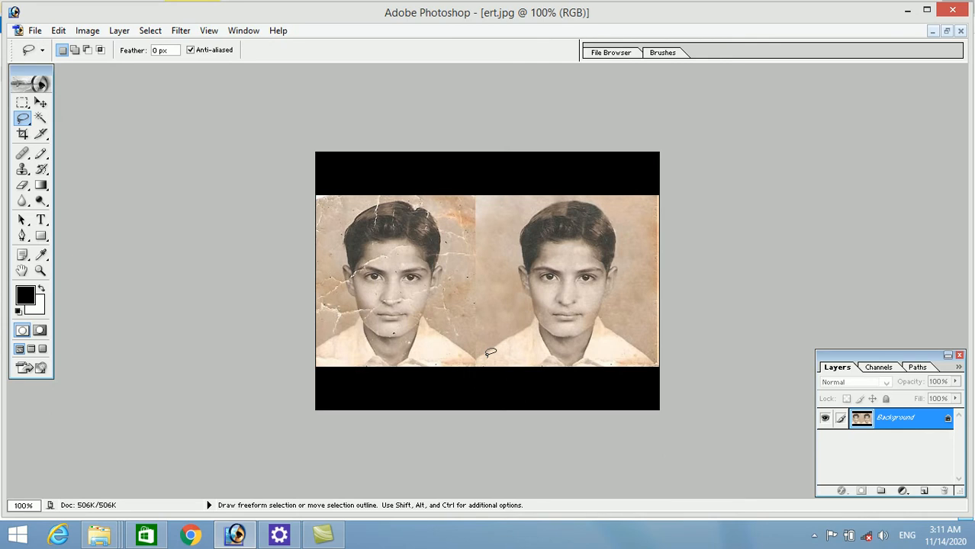
drag(476, 363, 489, 349)
mouse_move(489, 348)
mouse_down()
mouse_move(532, 314)
mouse_move(519, 300)
mouse_move(519, 249)
mouse_move(534, 207)
mouse_move(571, 198)
mouse_move(618, 227)
mouse_move(636, 254)
mouse_move(616, 327)
mouse_move(644, 350)
mouse_move(639, 362)
mouse_move(610, 372)
mouse_move(481, 358)
mouse_up()
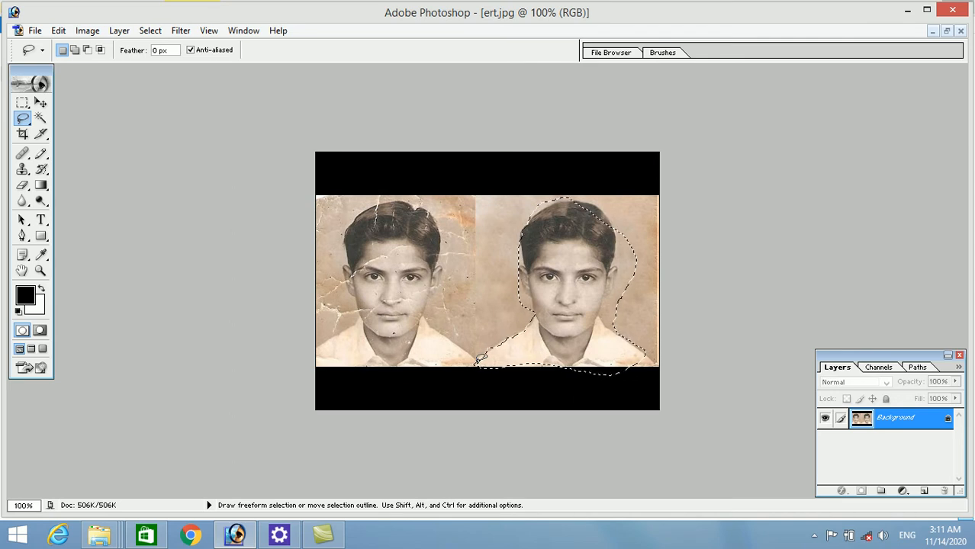
Move the lassoed portrait slightly up and to the right, and undo both the move and the selection.
key(v)
mouse_move(595, 259)
mouse_down()
mouse_move(553, 271)
mouse_move(604, 232)
mouse_up()
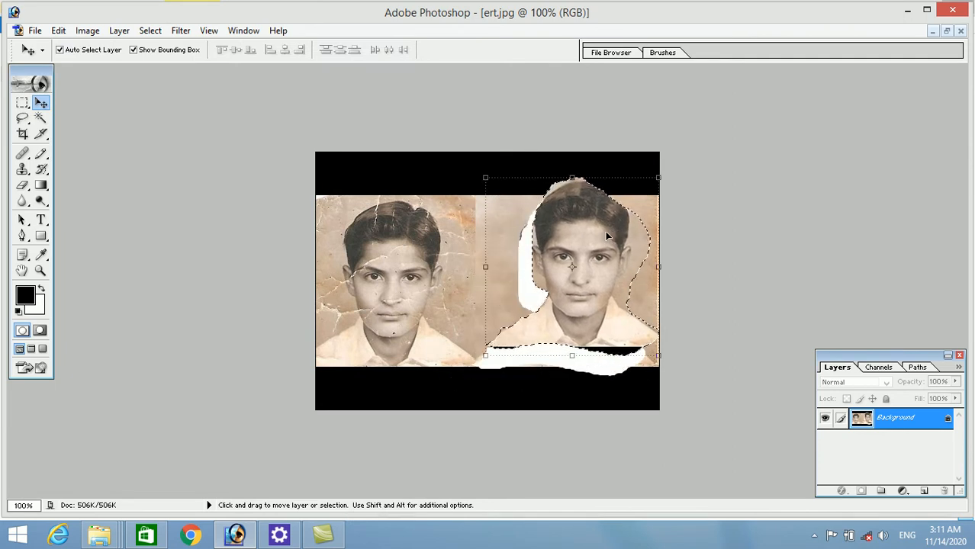
key(ctrl+alt+z)
key(ctrl+alt+z)
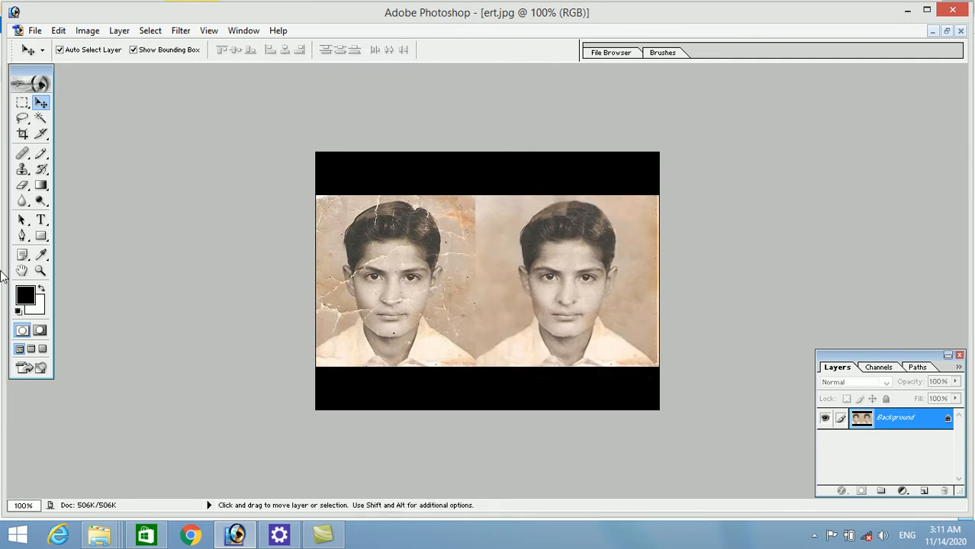
Draw a rough Polygonal Lasso selection from the shoulder around the undamaged portrait's hair and face, and clear it.
click(22, 119)
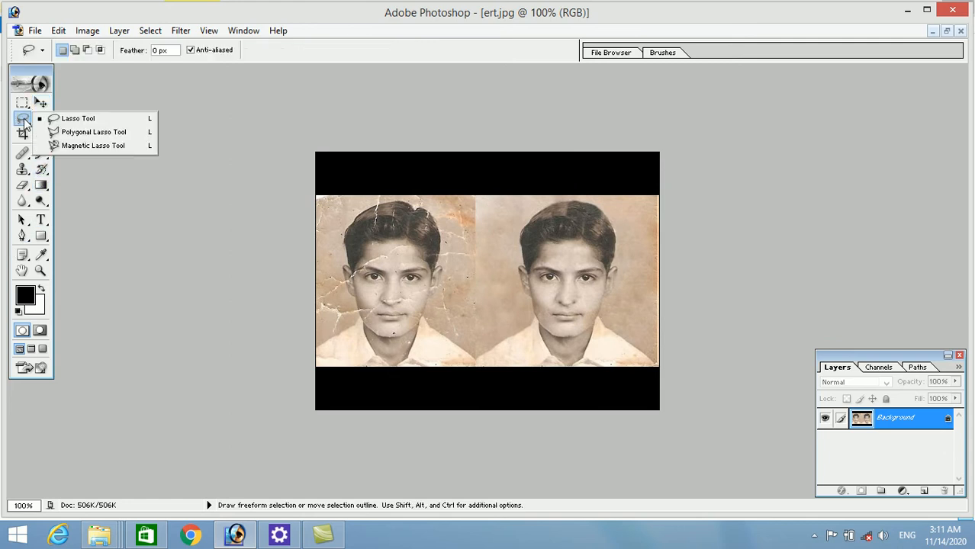
click(73, 132)
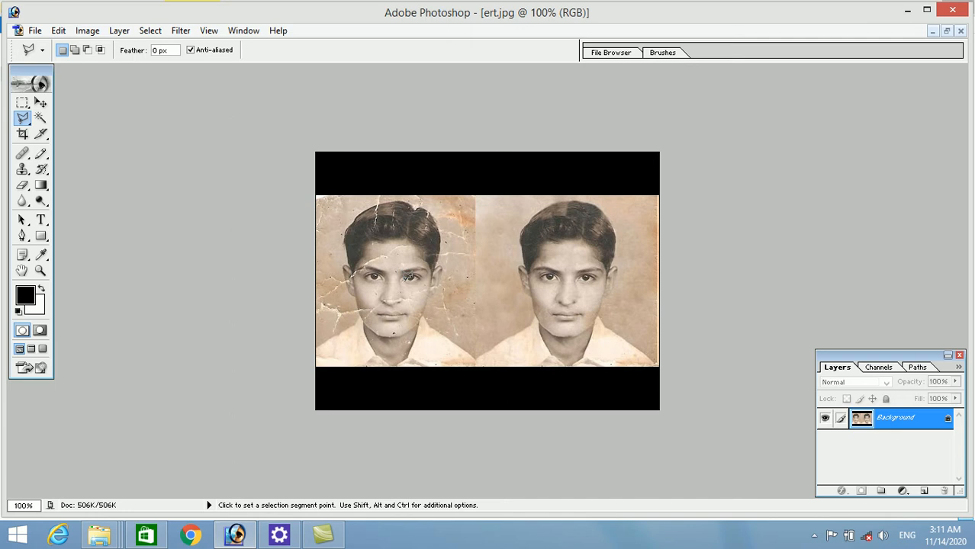
click(486, 354)
click(516, 278)
click(549, 223)
click(591, 202)
click(616, 235)
click(596, 298)
click(530, 290)
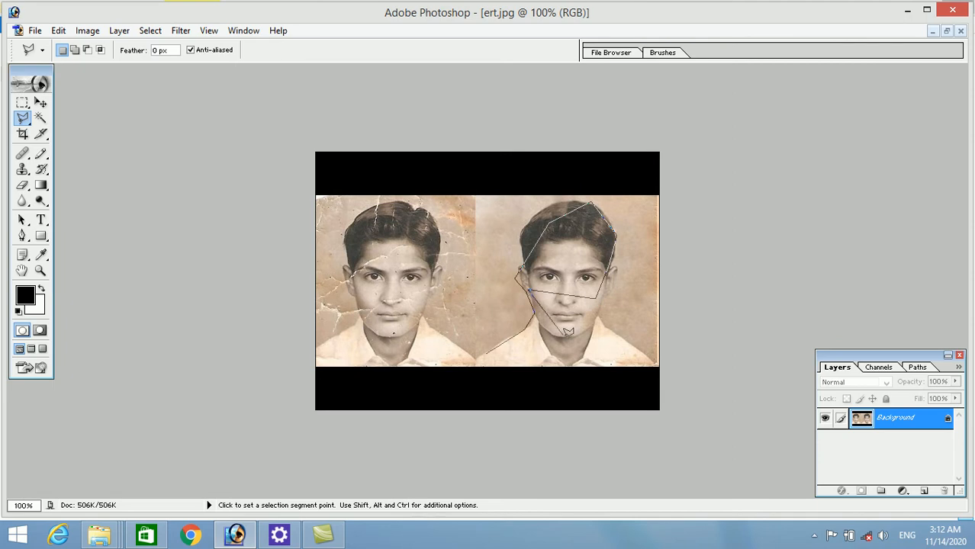
double_click(636, 432)
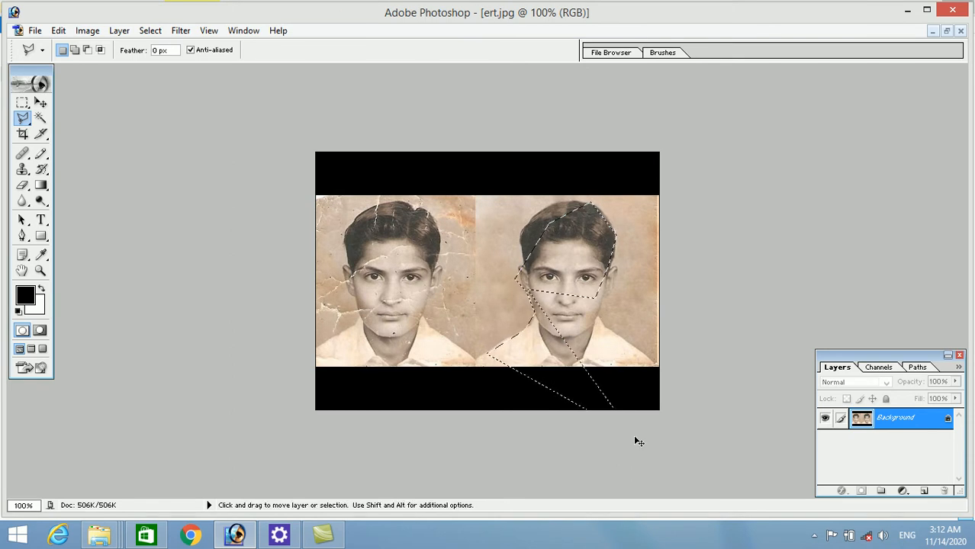
key(ctrl+d)
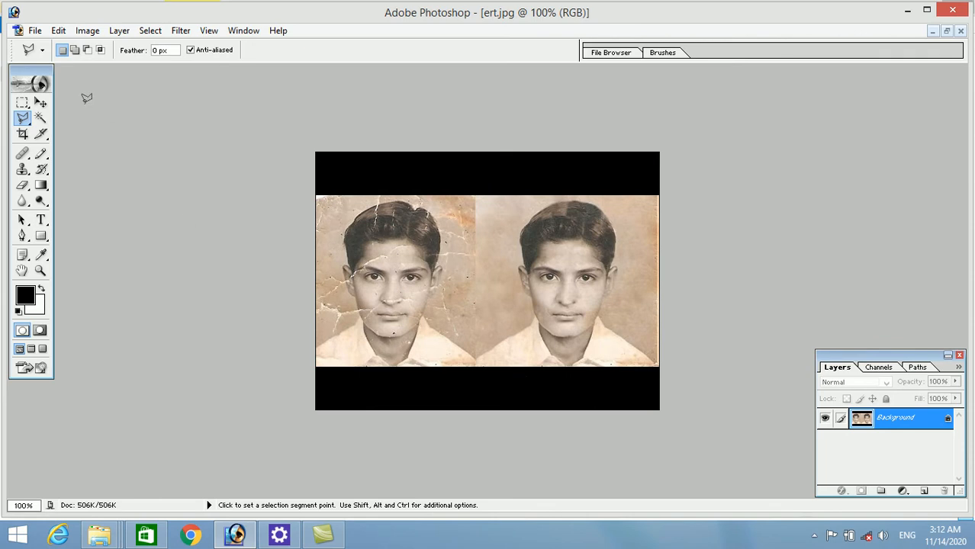
Trace a Magnetic Lasso selection around the undamaged portrait's shoulders, hair and face in ert.jpg.
right_click(22, 120)
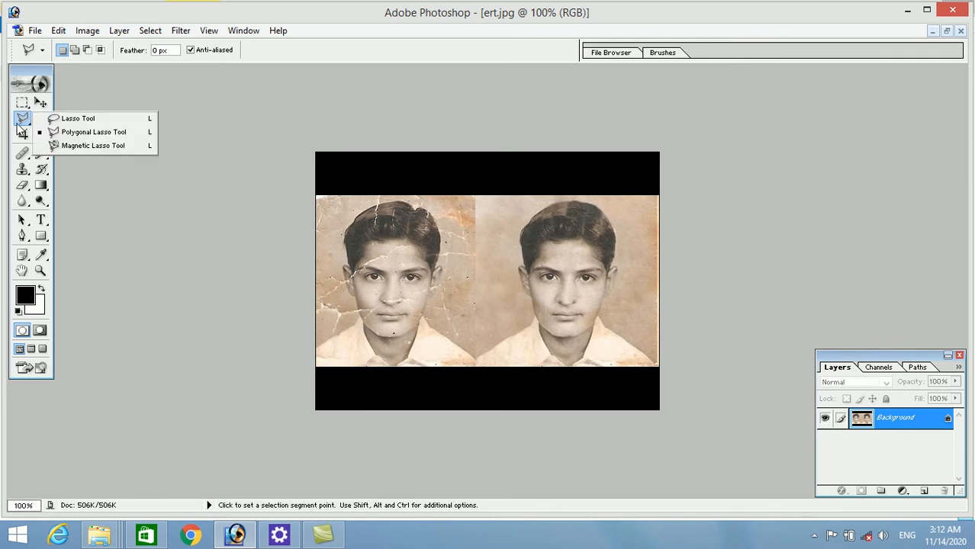
click(74, 148)
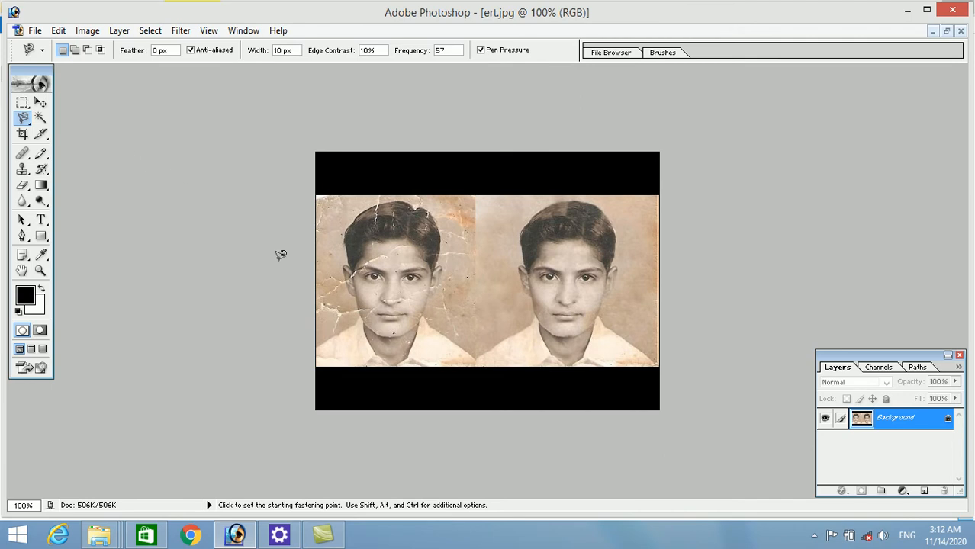
click(479, 357)
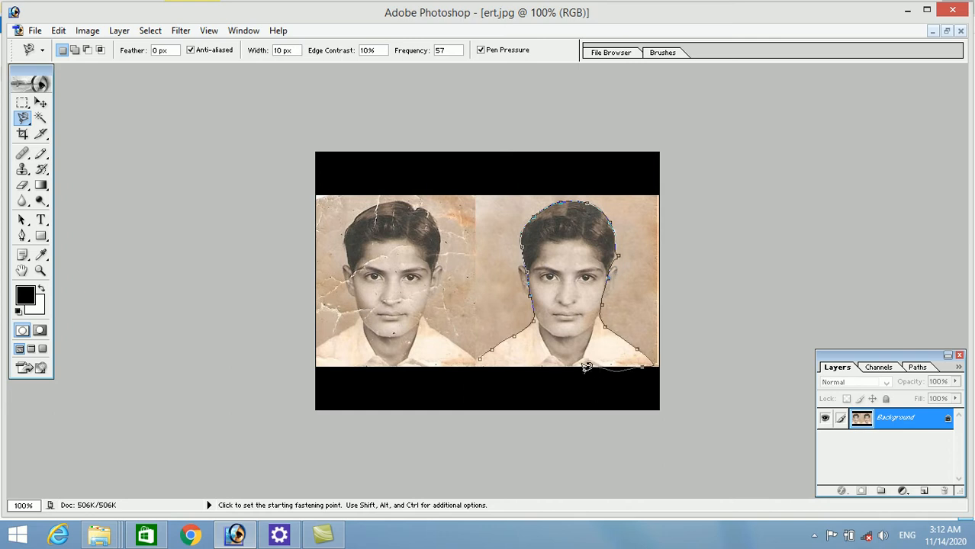
click(482, 354)
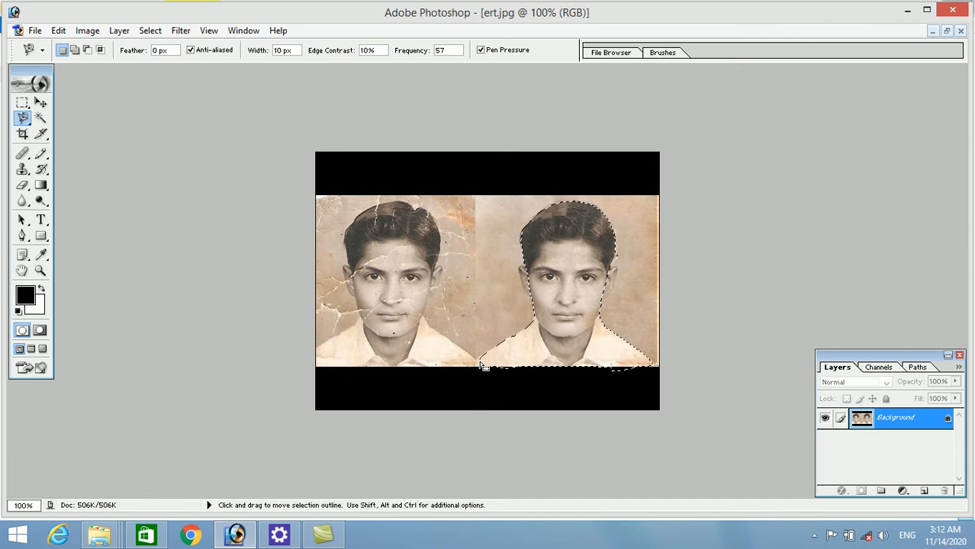
Move the selected portrait over toward the damaged one, deselect it, and undo the move and the selection.
key(v)
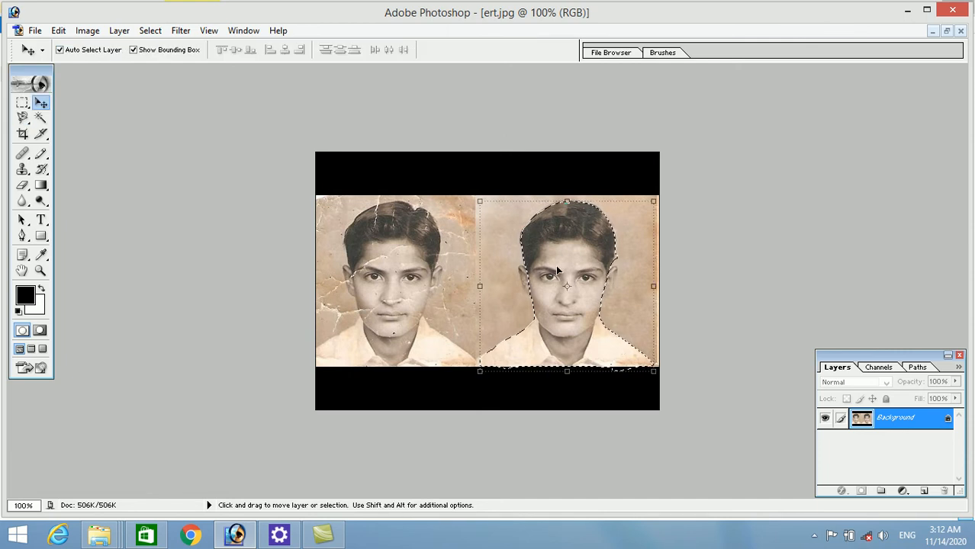
drag(557, 268, 480, 281)
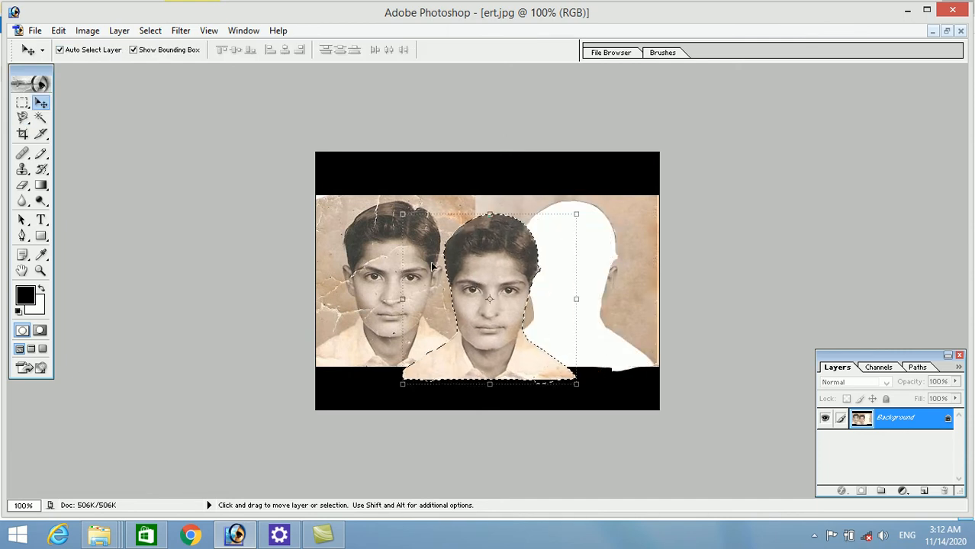
key(ctrl+d)
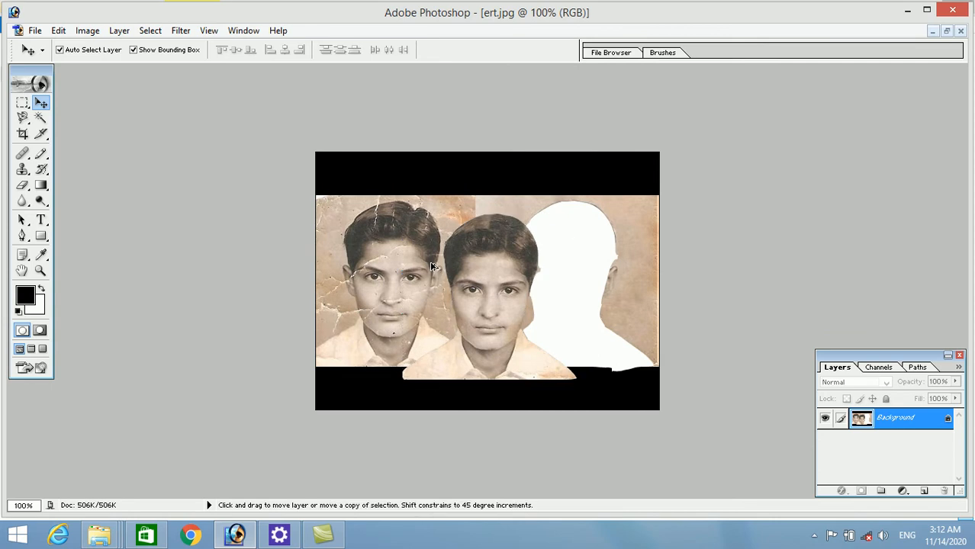
key(ctrl+alt+z)
key(ctrl+alt+z)
key(ctrl+alt+z)
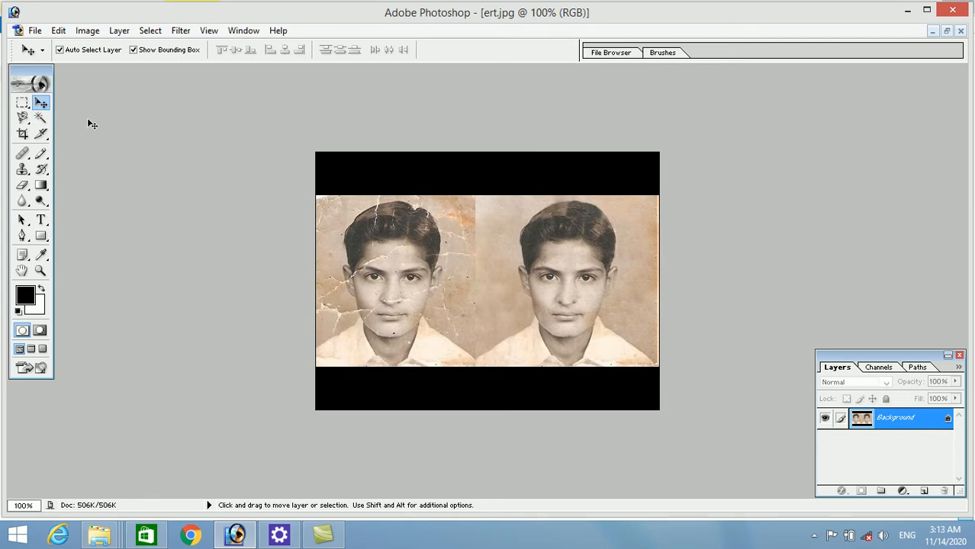
Open Frames_ARS Soft (376).JPG from the UDF VOLUME (H:) drive in Photoshop.
click(907, 10)
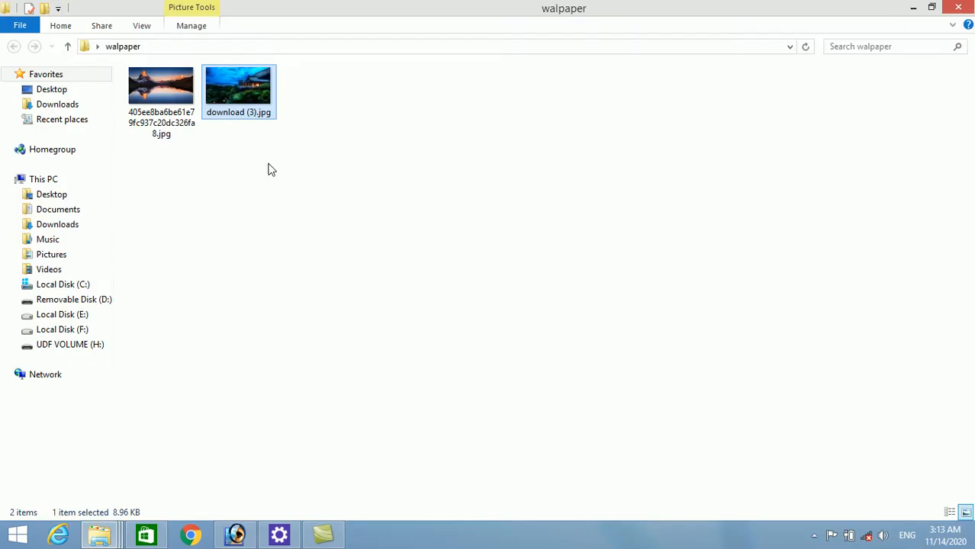
click(99, 535)
click(245, 455)
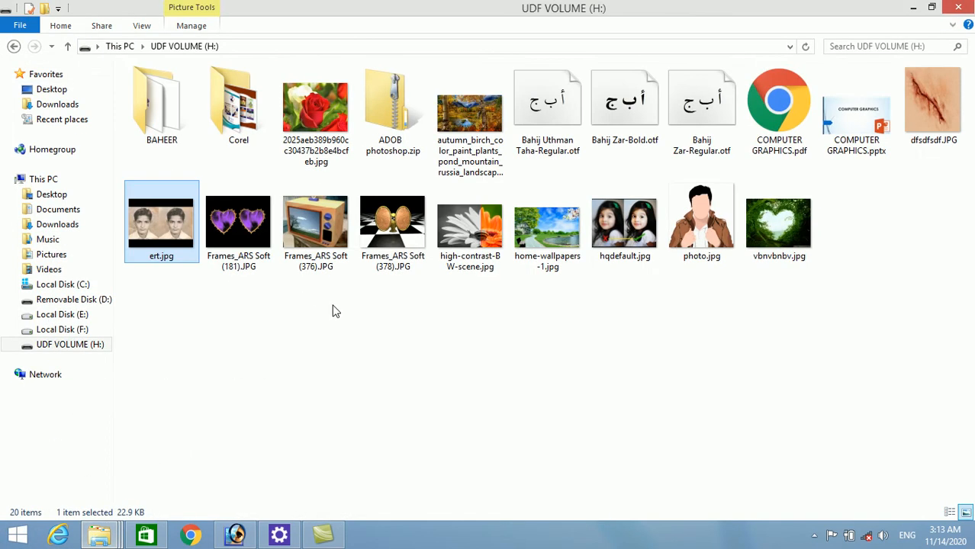
click(273, 284)
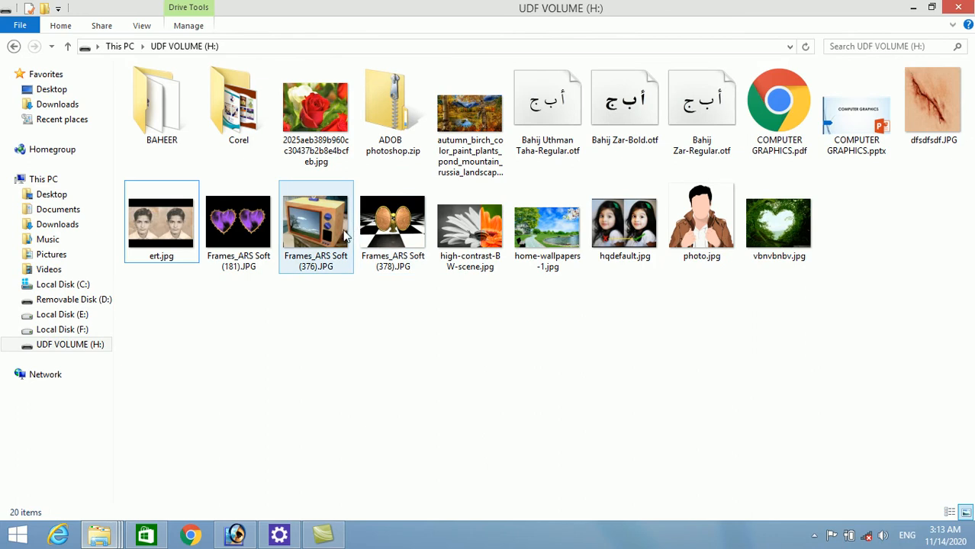
drag(310, 227, 372, 264)
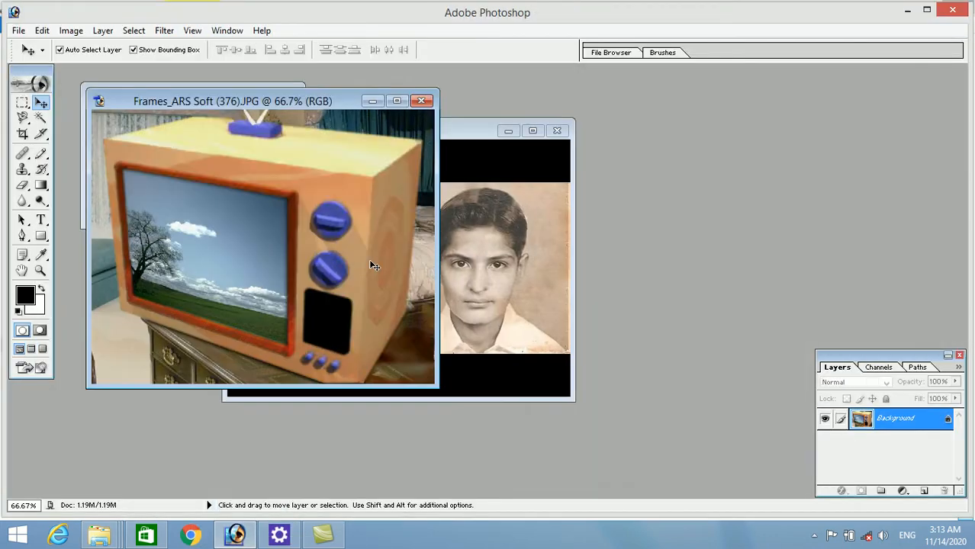
Select the sky on the TV screen with the Magic Wand, and reselect it with the tolerance set to 60.
click(41, 120)
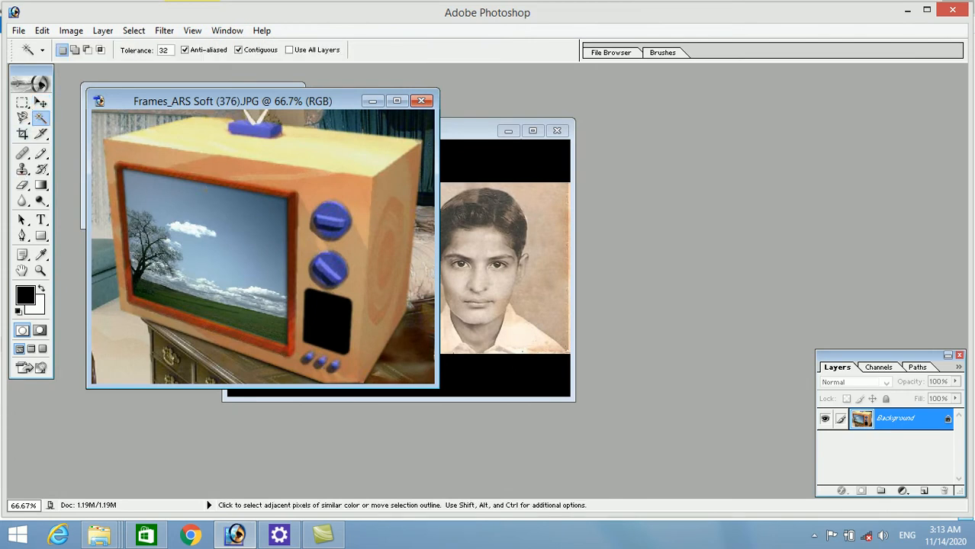
click(207, 192)
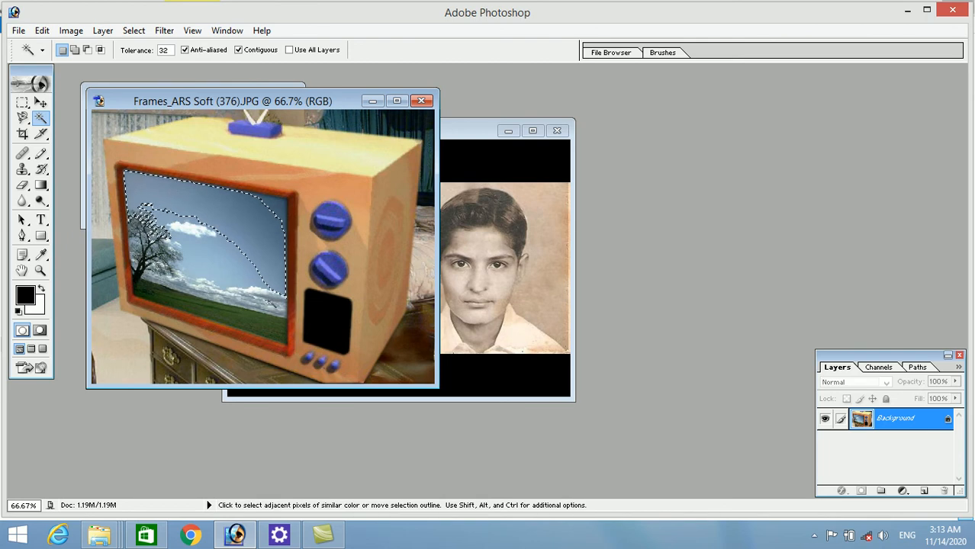
double_click(167, 50)
text(60)
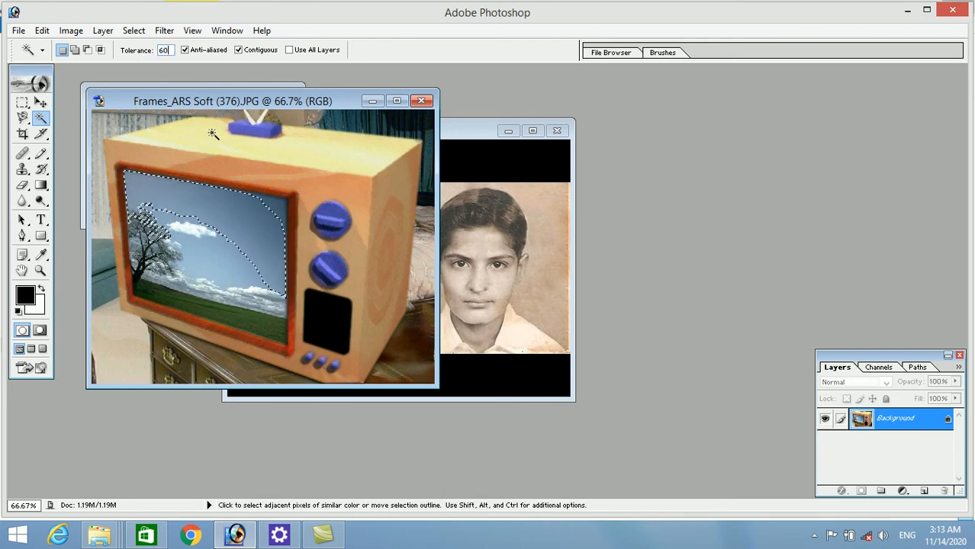
click(237, 250)
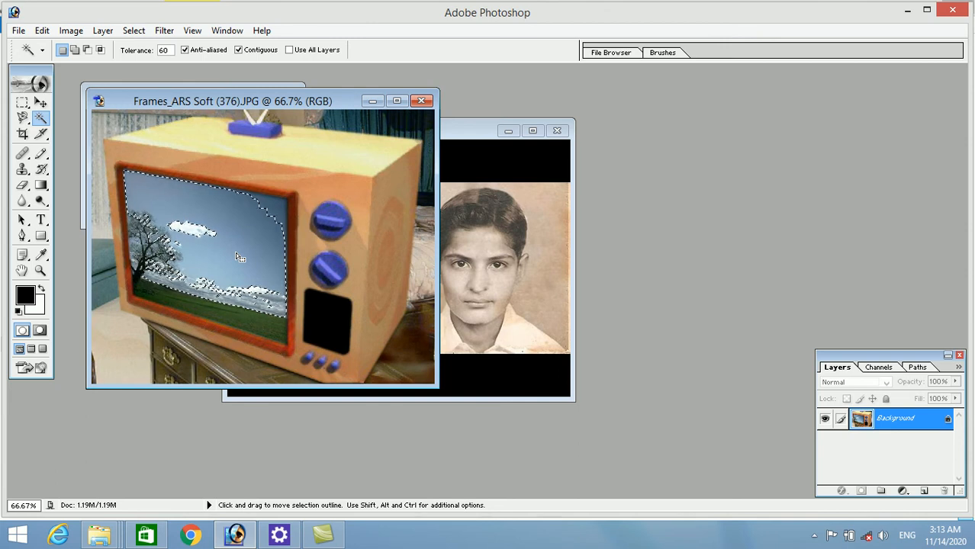
Add the TV's casing and the clouds on its screen to the Magic Wand selection, and clear the selection.
click(75, 50)
click(321, 174)
click(333, 167)
click(223, 154)
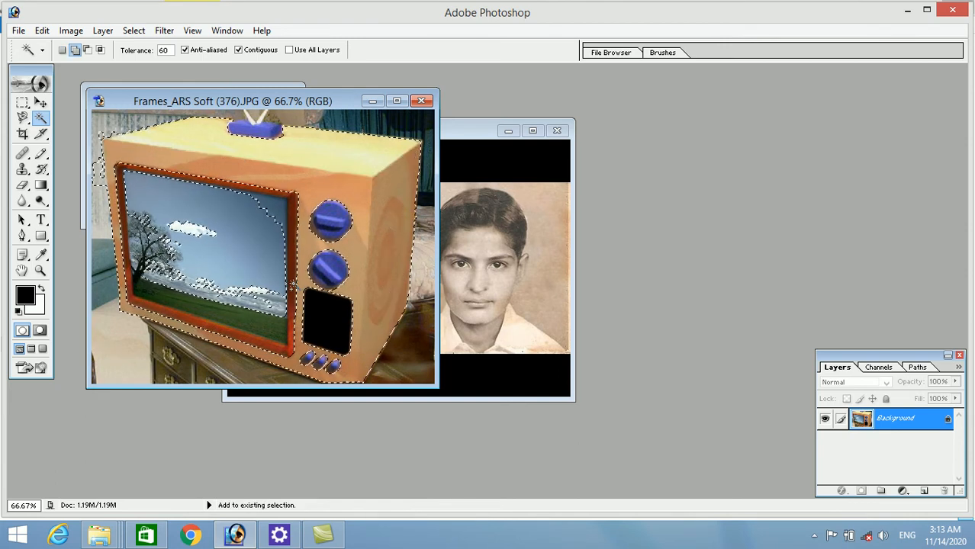
click(253, 288)
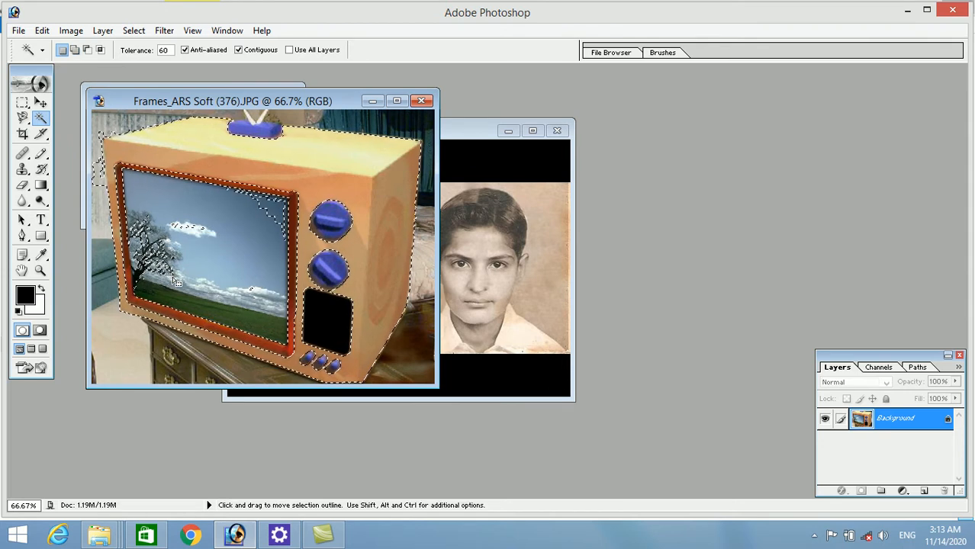
key(ctrl+d)
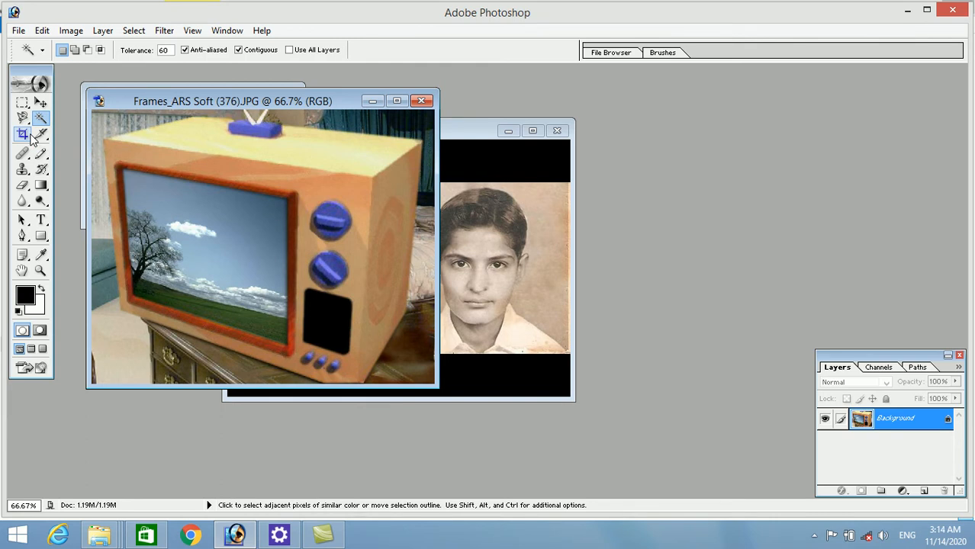
Crop the TV picture closely around the television's screen, and undo the crop.
click(23, 136)
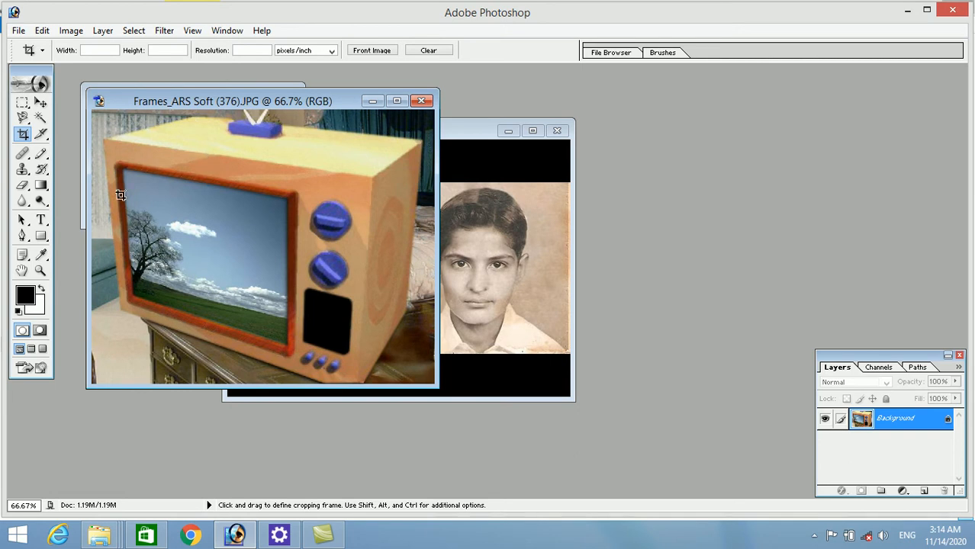
drag(111, 155, 306, 348)
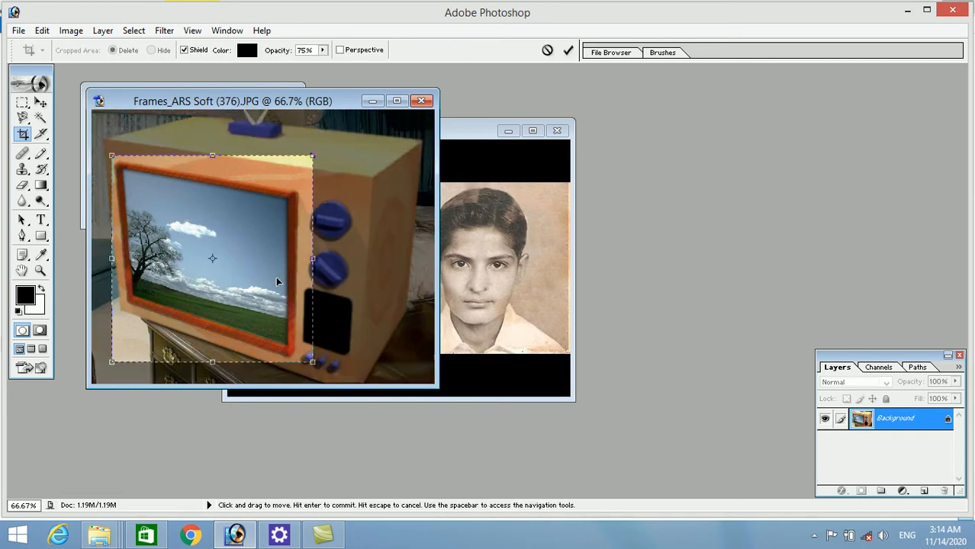
key(Return)
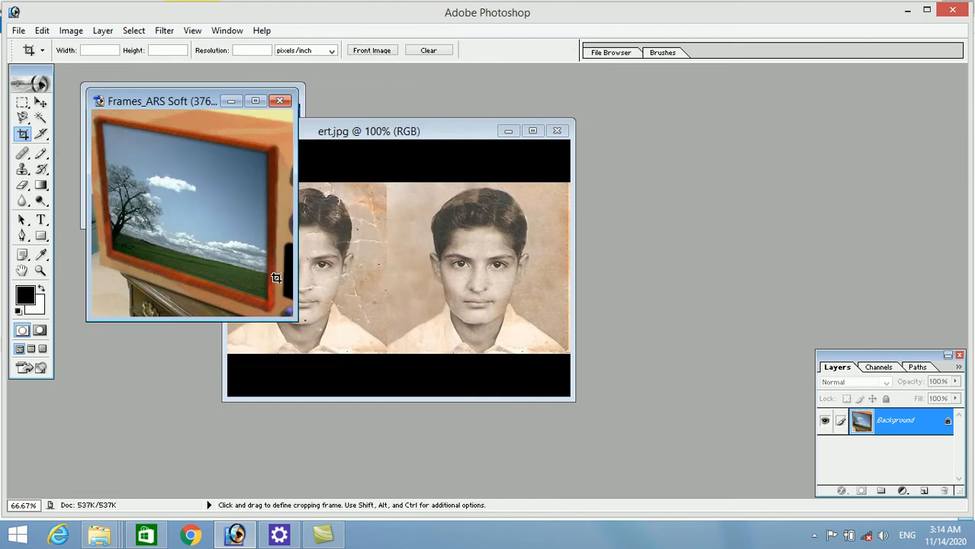
key(ctrl+z)
Crop the TV picture again with a slightly wider frame around the screen, and restore the full image.
drag(107, 160, 321, 350)
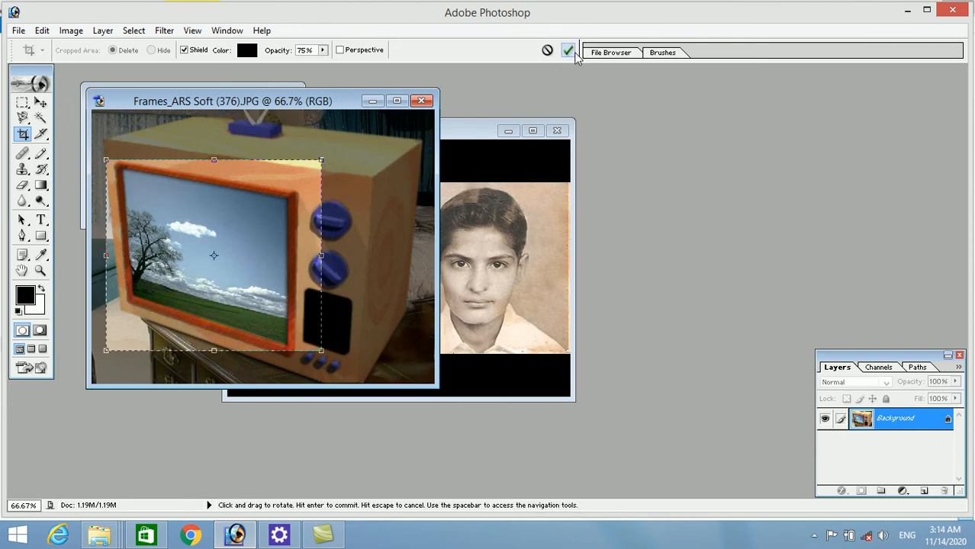
double_click(267, 213)
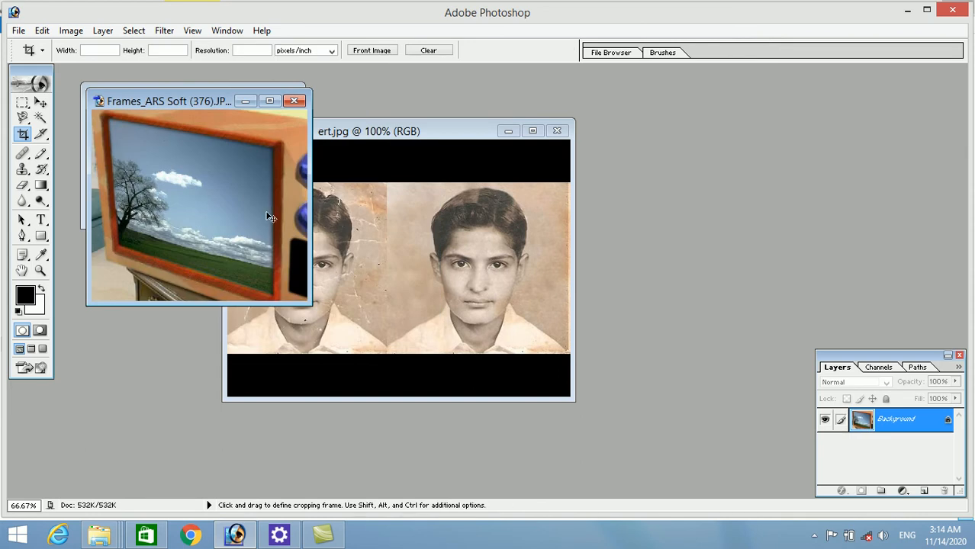
key(ctrl+z)
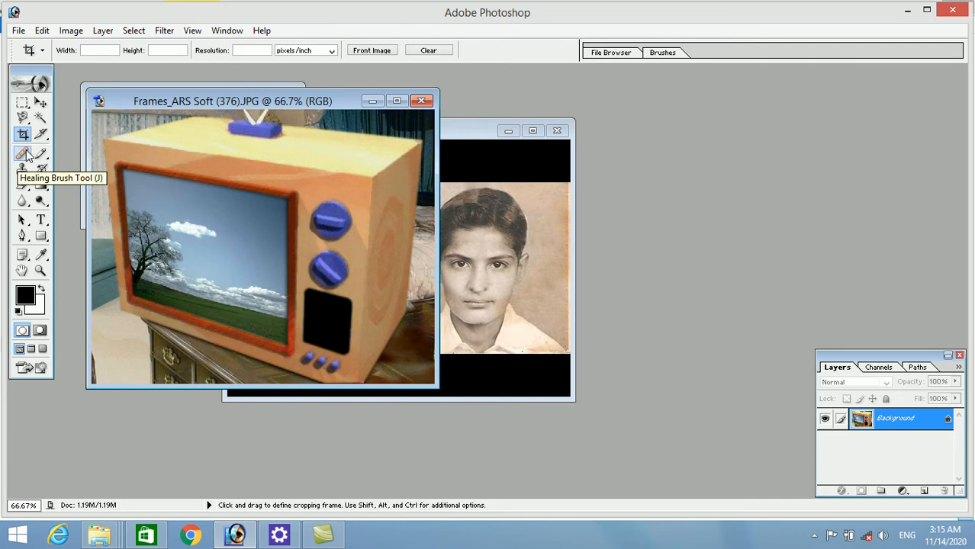
Move the TV picture's window aside to uncover the other images, and try the Move tool on ert.jpg and the TV screen.
drag(353, 101, 292, 151)
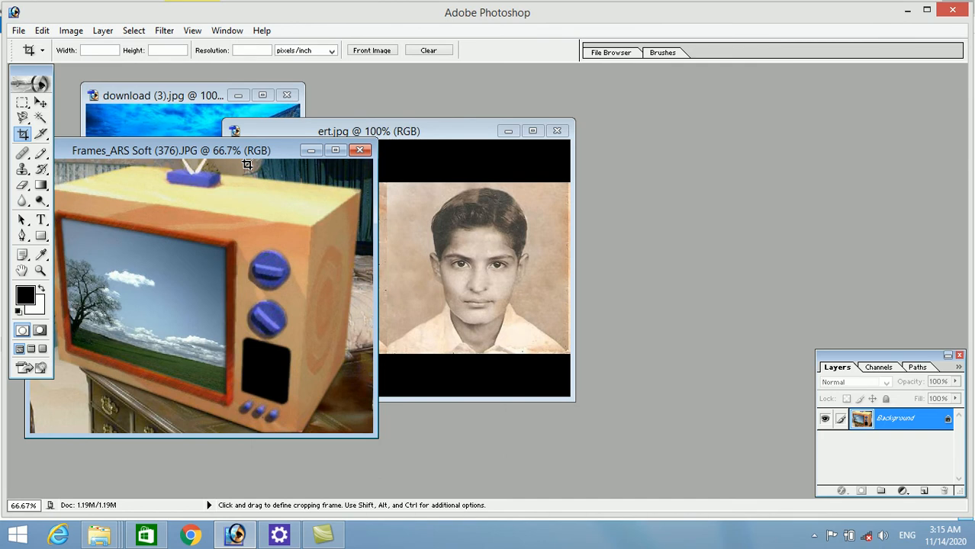
click(41, 102)
click(452, 268)
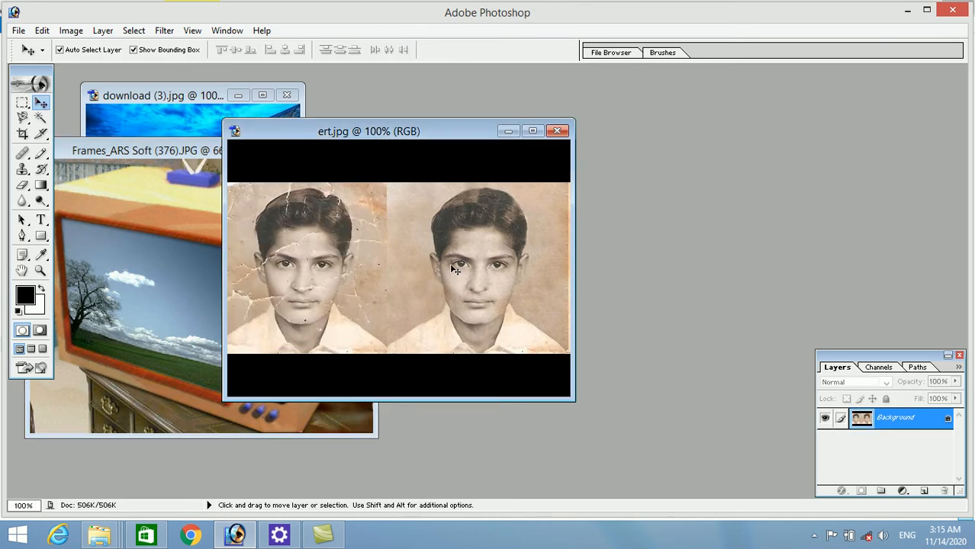
key(alt)
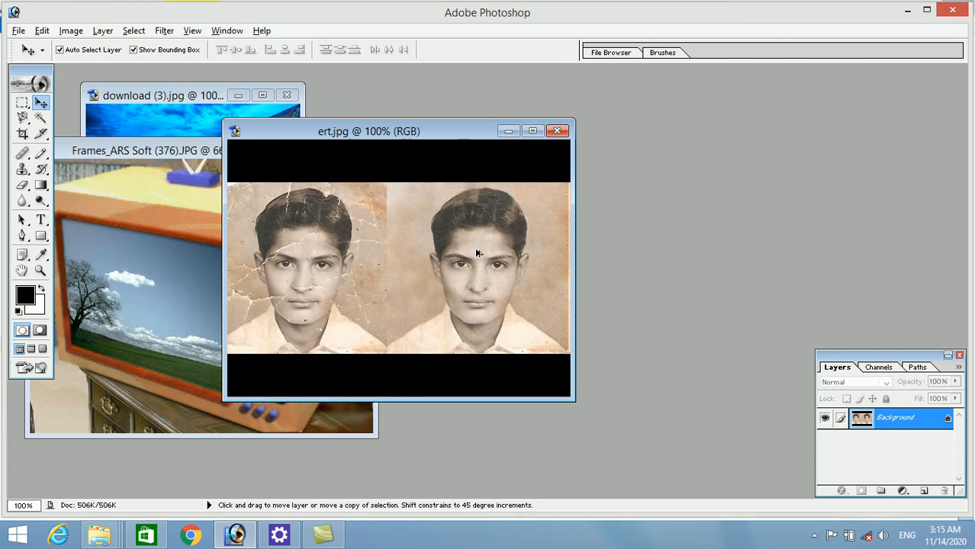
click(210, 280)
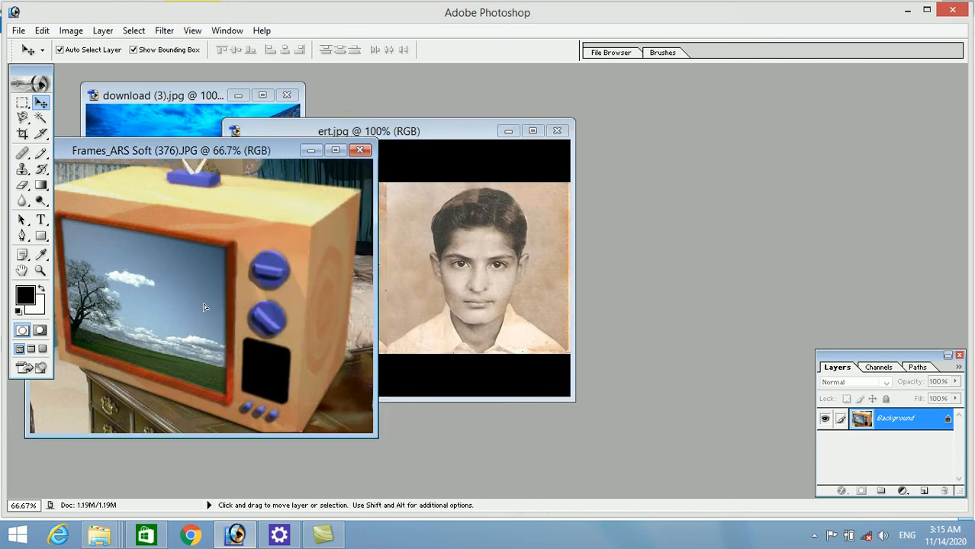
click(204, 305)
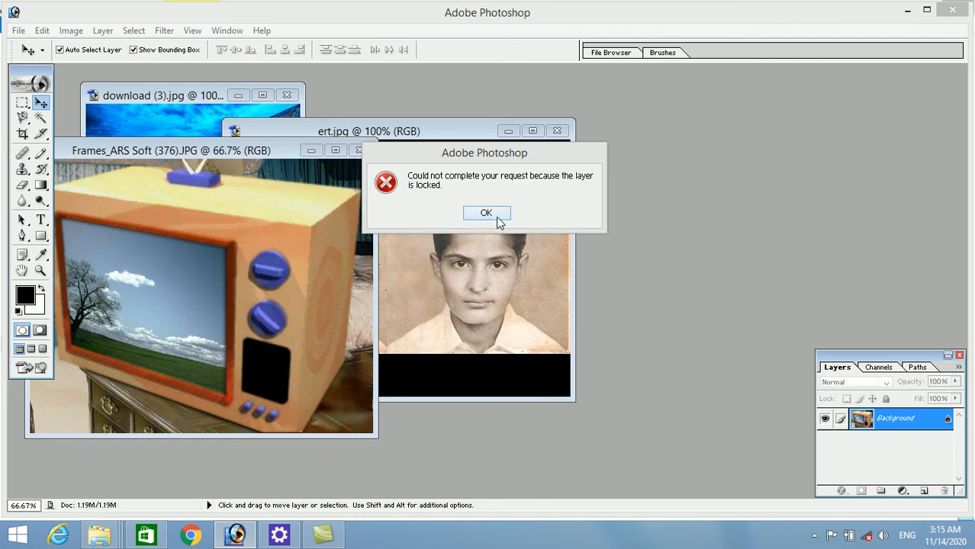
click(490, 212)
Switch to the Healing Brush and close download (3).jpg without saving its changes.
click(22, 155)
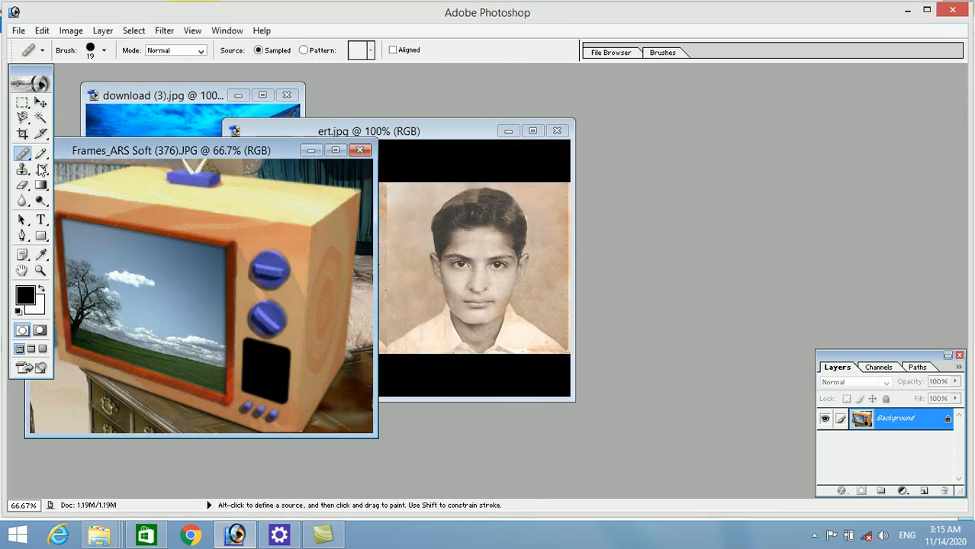
key(alt)
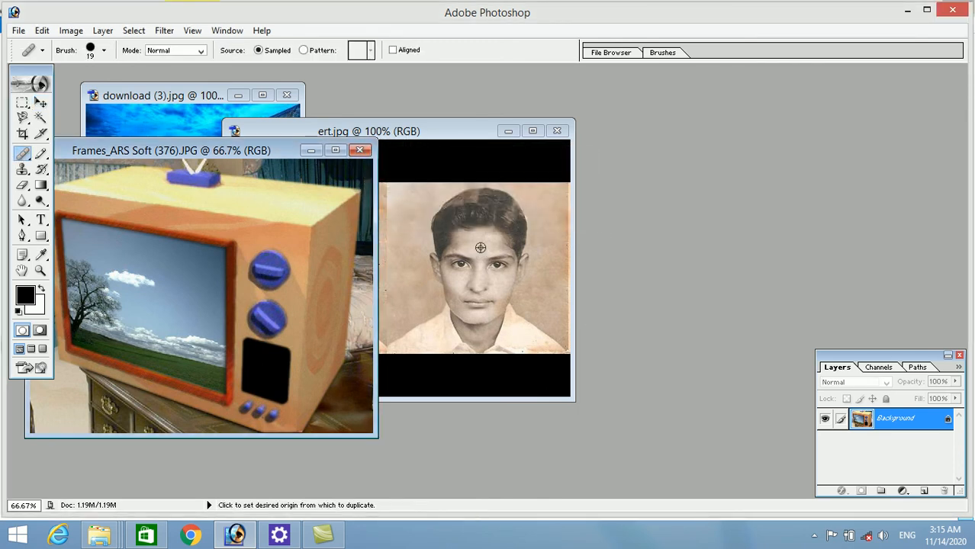
click(214, 112)
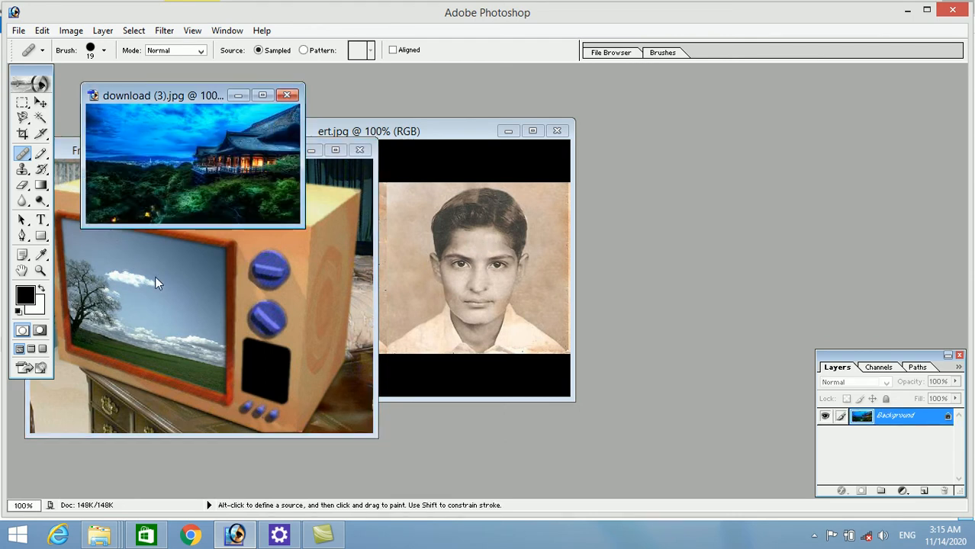
click(287, 96)
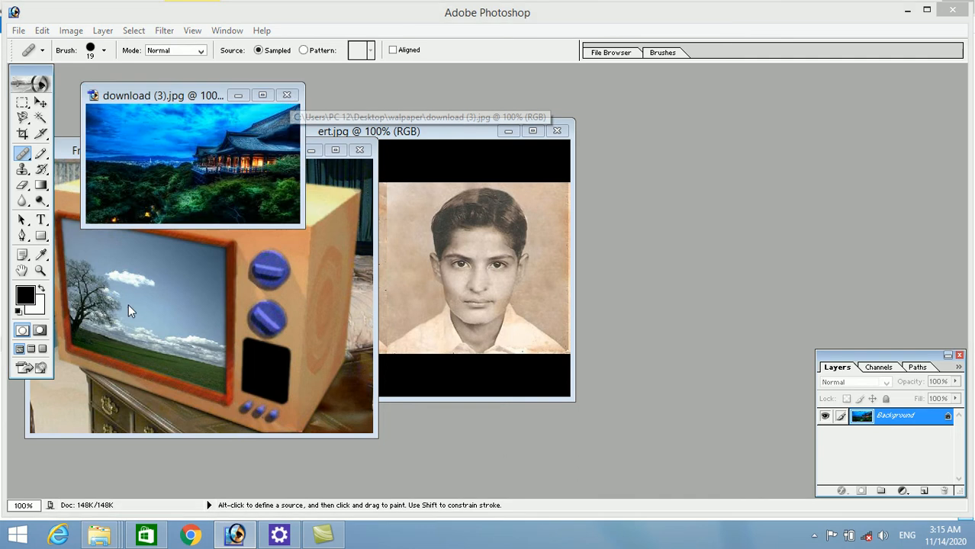
click(488, 216)
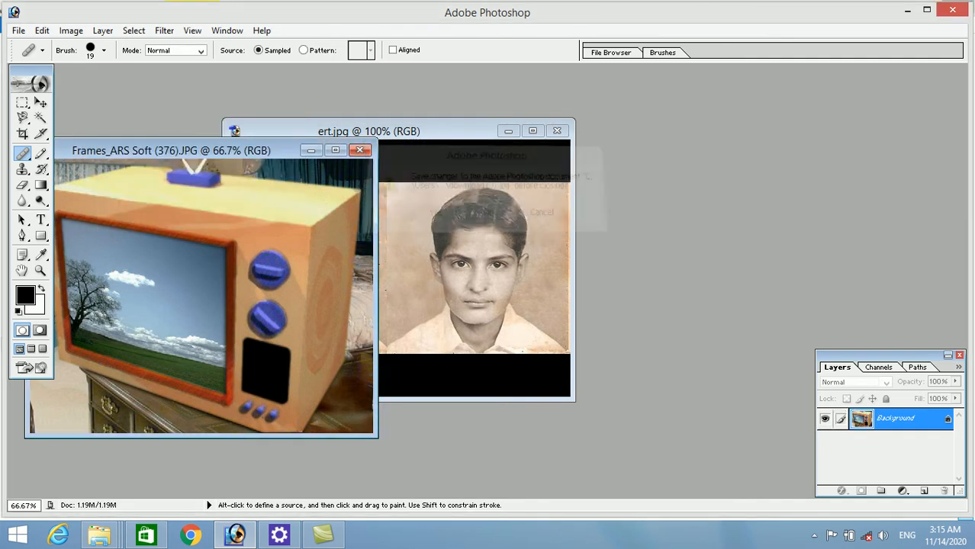
Set the Healing Brush diameter to 117 px and paint the sampled ert.jpg portrait over the TV picture's screen.
right_click(142, 265)
click(234, 292)
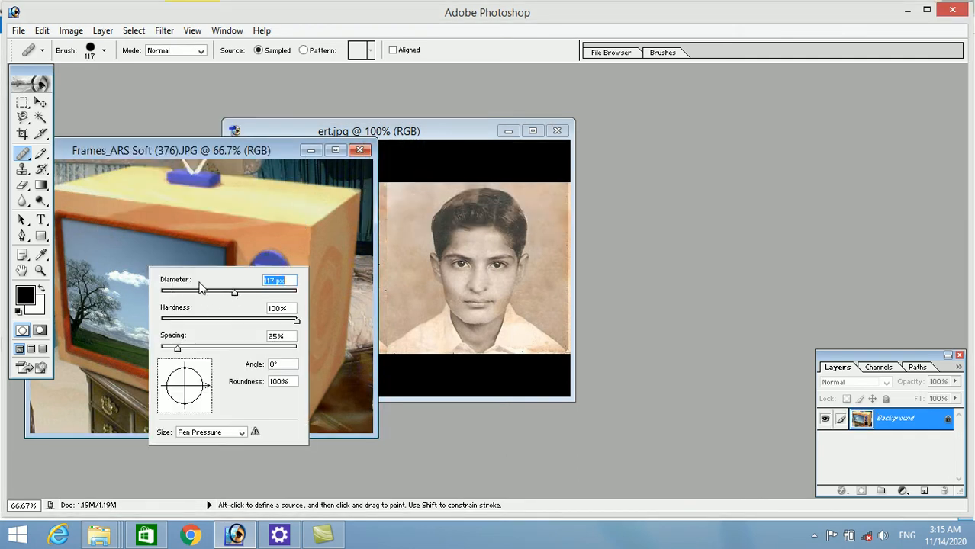
mouse_move(144, 262)
mouse_down()
mouse_move(137, 284)
mouse_move(156, 263)
mouse_move(160, 296)
mouse_move(141, 300)
mouse_move(122, 257)
mouse_move(169, 248)
mouse_move(176, 285)
mouse_move(141, 324)
mouse_move(101, 255)
mouse_move(127, 238)
mouse_move(188, 255)
mouse_move(213, 357)
mouse_move(205, 367)
mouse_move(180, 371)
mouse_move(109, 303)
mouse_move(79, 234)
mouse_move(179, 248)
mouse_up()
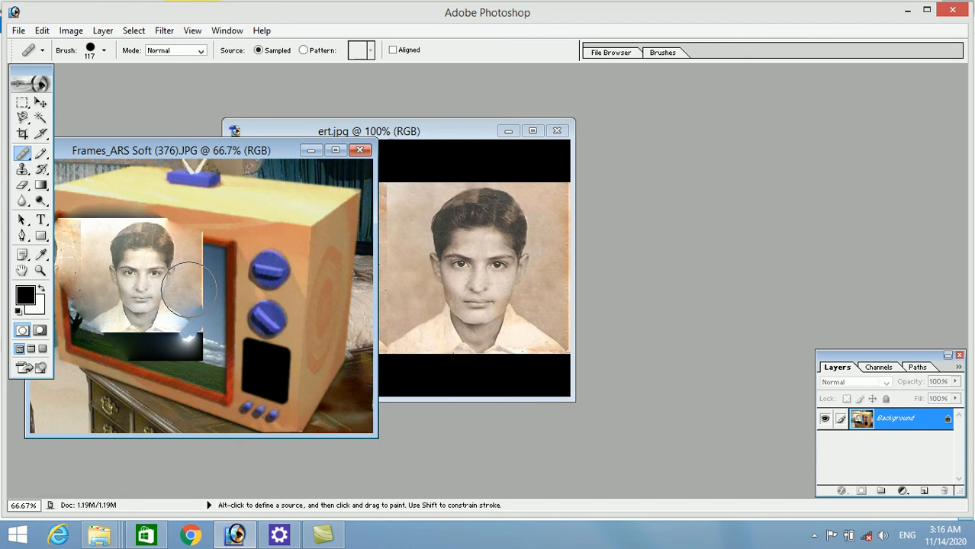
Zoom ert.jpg to 400% and use the Clone Stamp with a size 10 brush to cover the crease on the left portrait's mid-forehead.
click(500, 257)
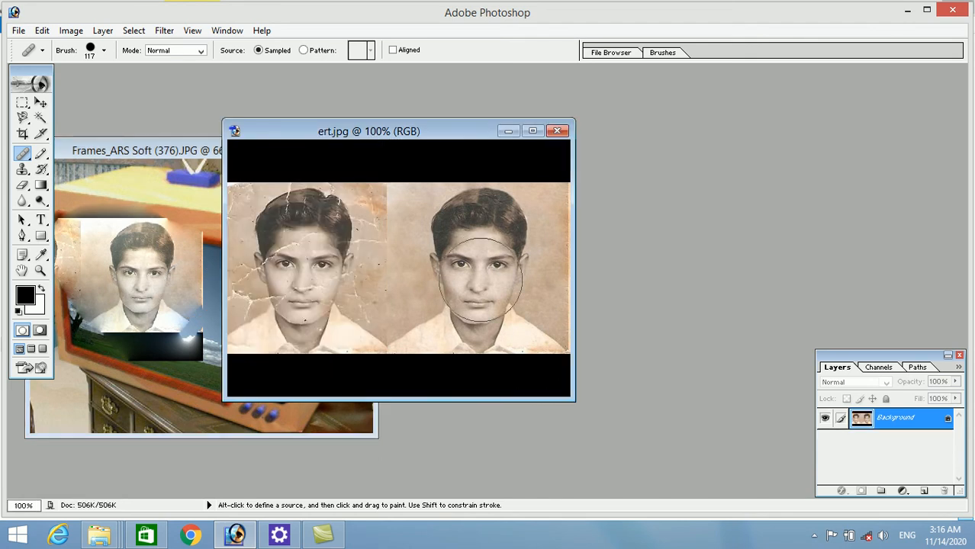
ctrl+click(283, 227)
ctrl+click(289, 251)
ctrl+click(371, 315)
drag(422, 354, 400, 267)
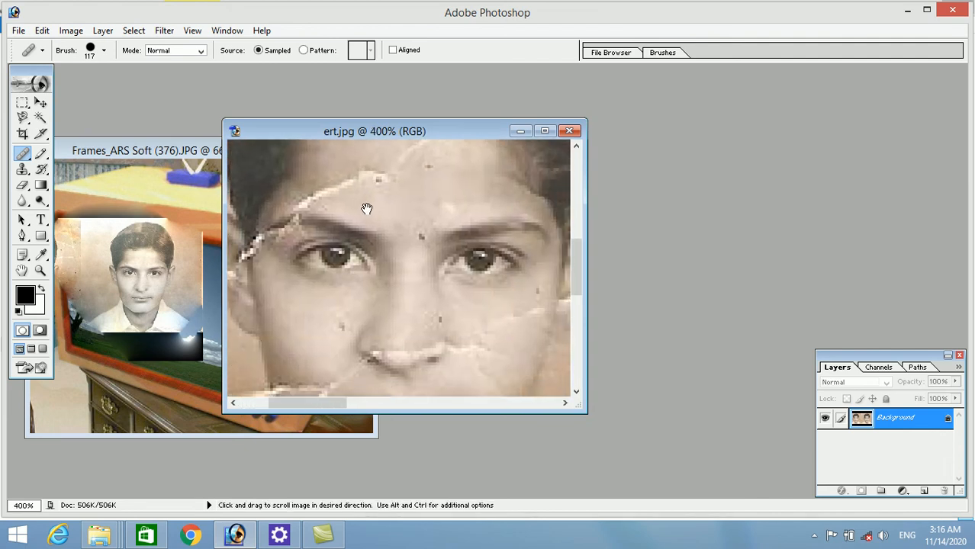
key(s)
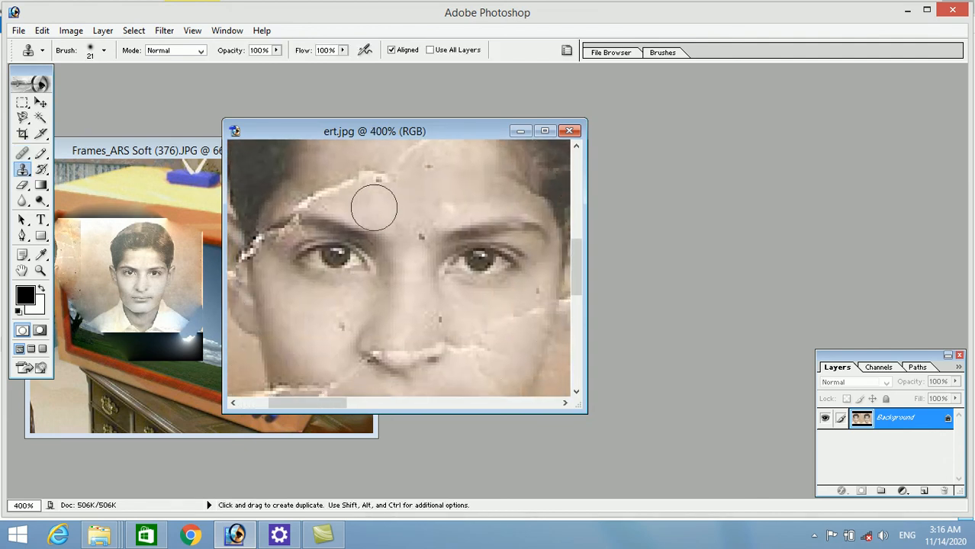
key(bracketleft)
key(bracketleft)
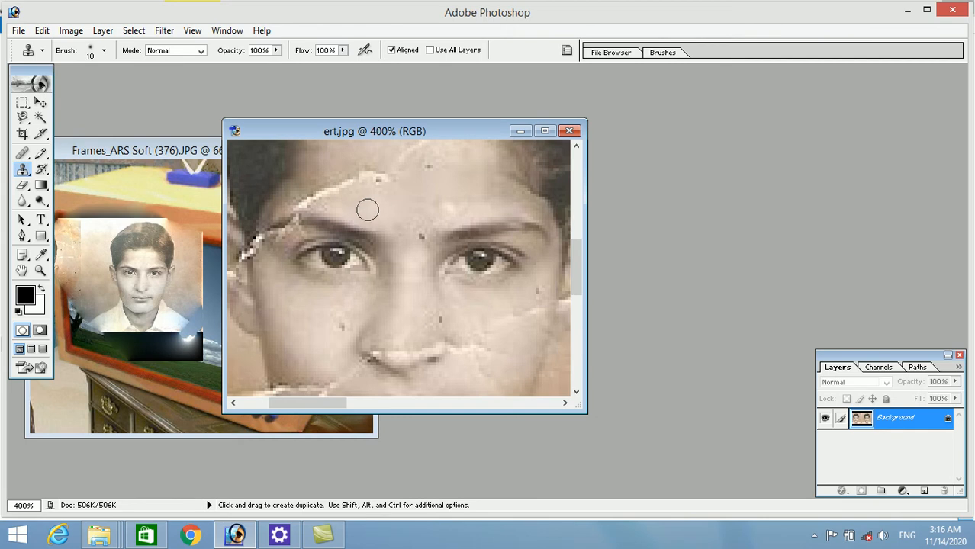
alt+click(357, 203)
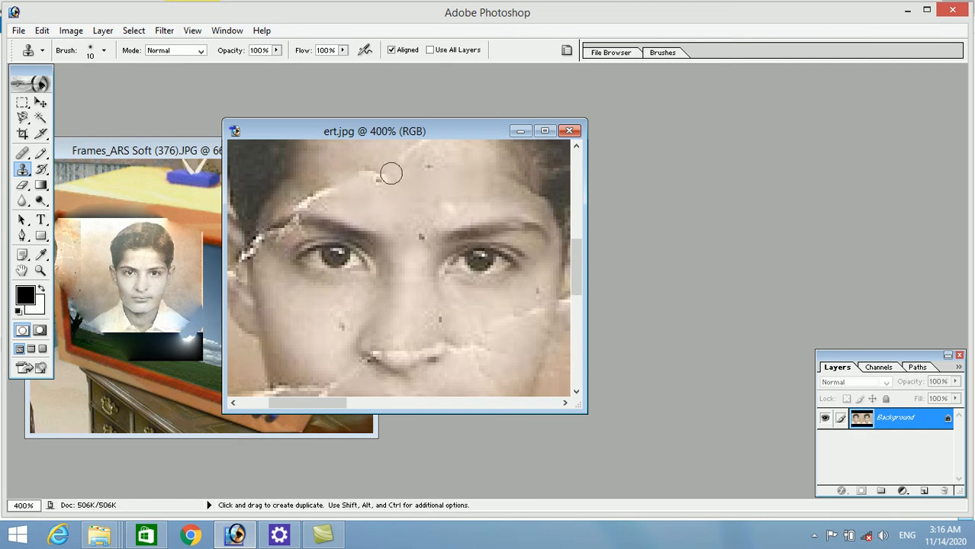
alt+click(376, 201)
click(379, 182)
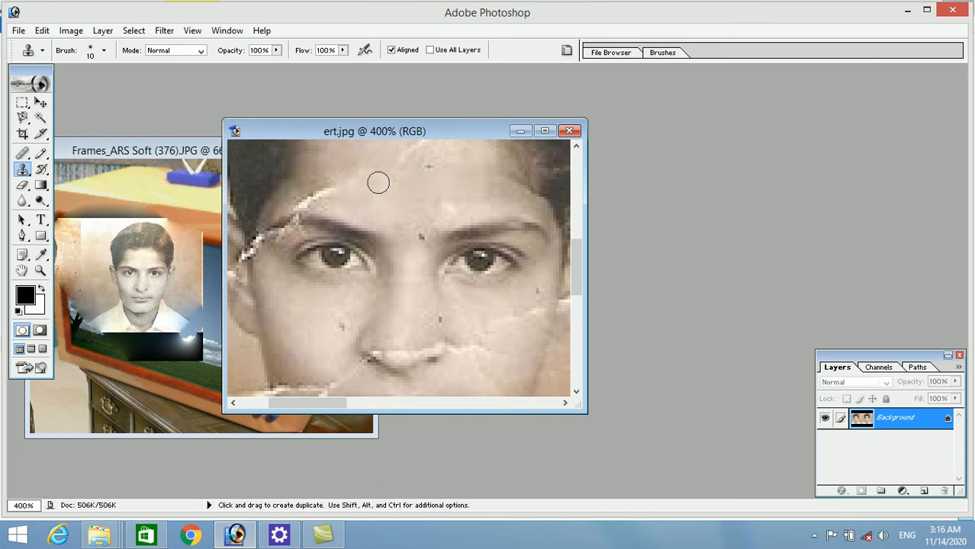
Clone clean skin over the rest of the forehead crease and the dark spots between the eyebrows and on the forehead.
alt+click(323, 169)
click(308, 202)
alt+click(328, 190)
alt+click(409, 223)
click(422, 233)
alt+click(415, 182)
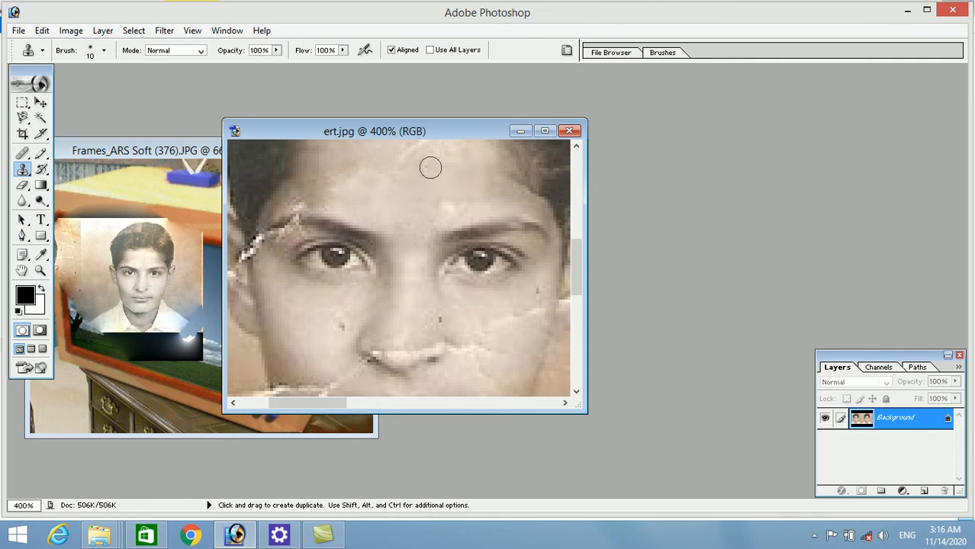
Clone over the dark spot on the cheek and part of the crease at the temple, using newly sampled skin.
alt+click(329, 309)
click(340, 330)
alt+click(274, 268)
click(263, 235)
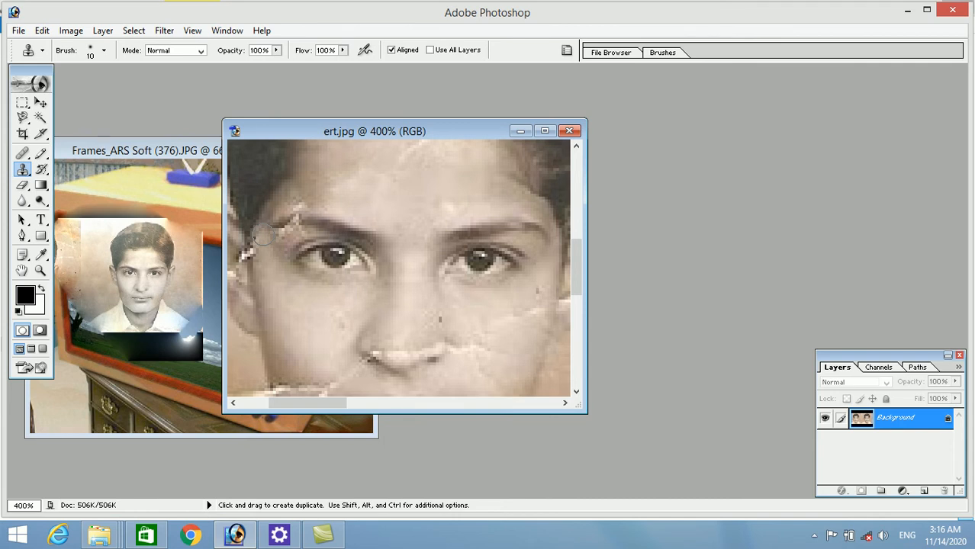
key(ctrl+minus)
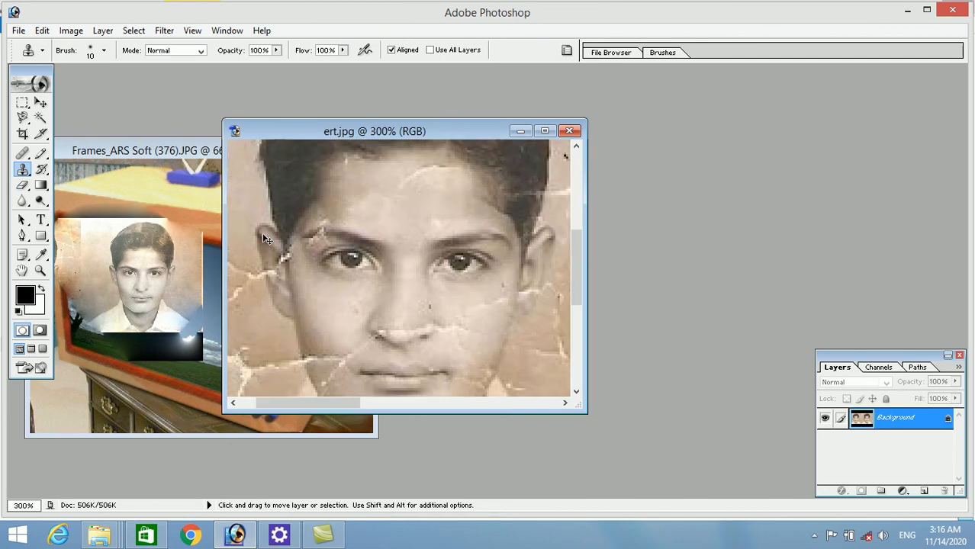
Try the Pattern Stamp with a different pattern across the portrait's forehead, and undo the stroke.
right_click(22, 169)
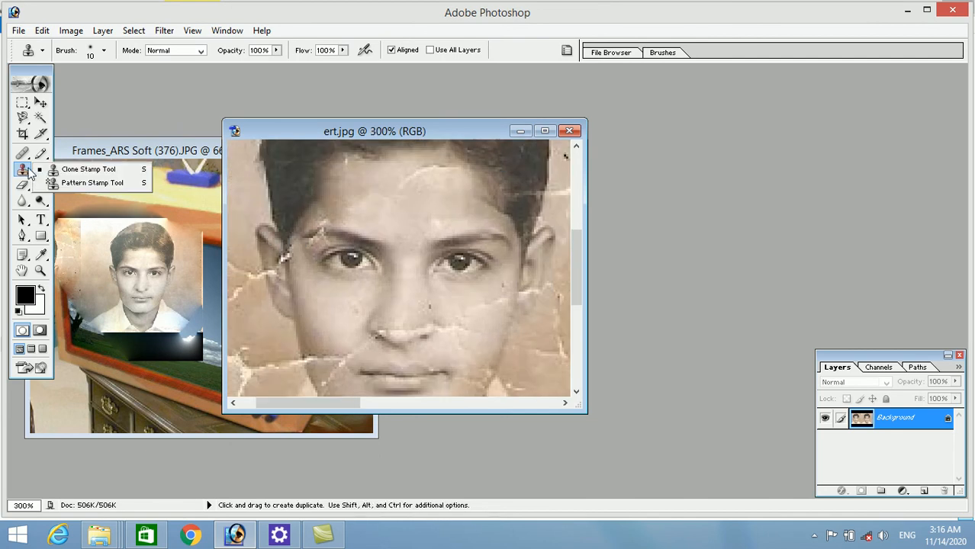
click(67, 183)
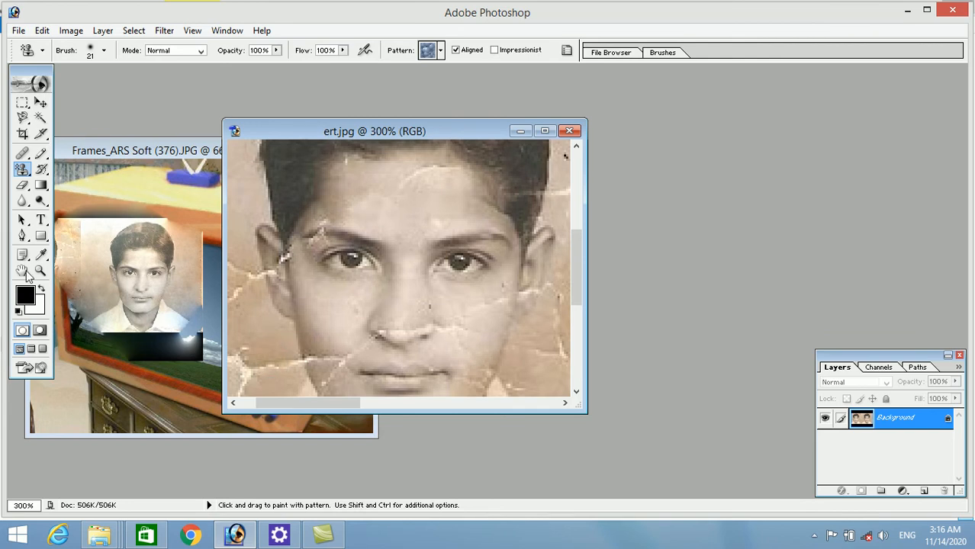
click(441, 51)
click(451, 81)
mouse_move(373, 218)
mouse_down()
mouse_move(375, 177)
mouse_move(428, 258)
mouse_move(439, 263)
mouse_move(398, 214)
mouse_move(435, 223)
mouse_move(515, 292)
mouse_move(470, 196)
mouse_move(303, 378)
mouse_move(251, 273)
mouse_move(245, 387)
mouse_move(322, 291)
mouse_move(296, 269)
mouse_move(290, 208)
mouse_move(262, 229)
mouse_move(307, 169)
mouse_move(321, 228)
mouse_up()
key(ctrl+z)
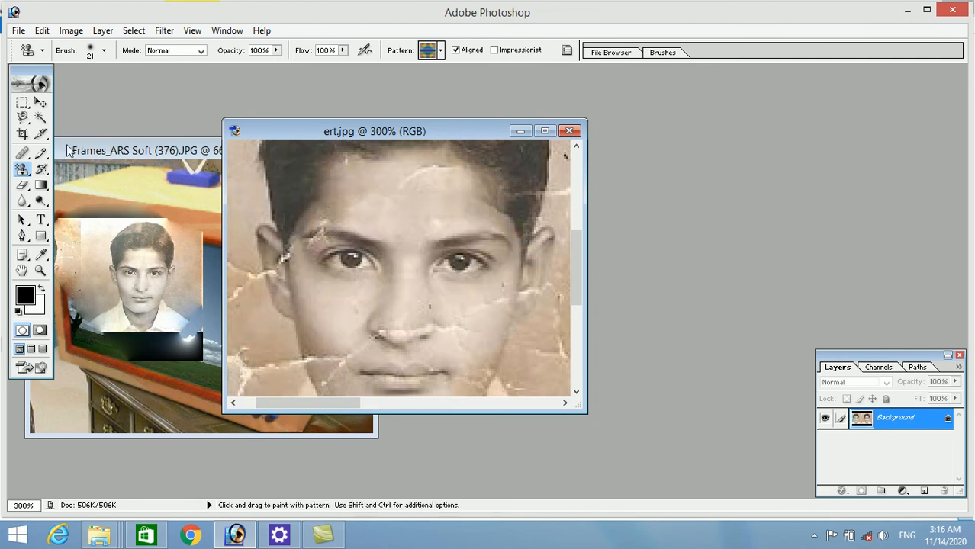
Paint over the portrait's eyes, nose, cheeks and right side of the hair with the Art History Brush.
click(42, 168)
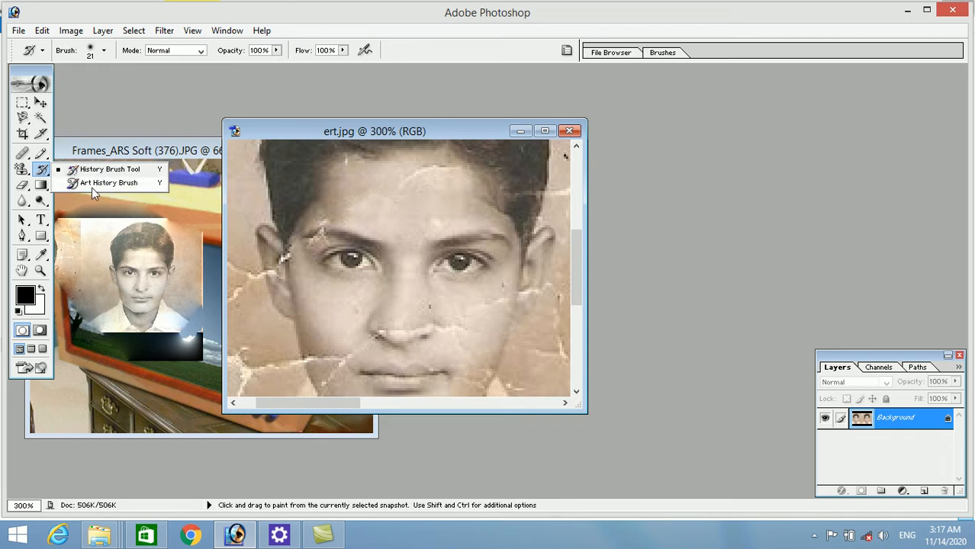
click(92, 187)
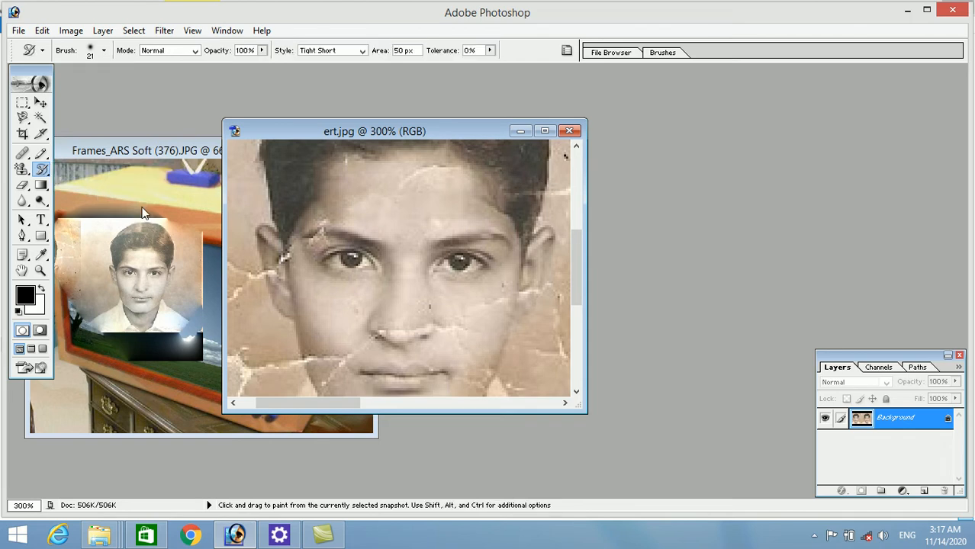
drag(321, 269, 427, 305)
click(374, 269)
click(509, 195)
click(492, 287)
click(398, 346)
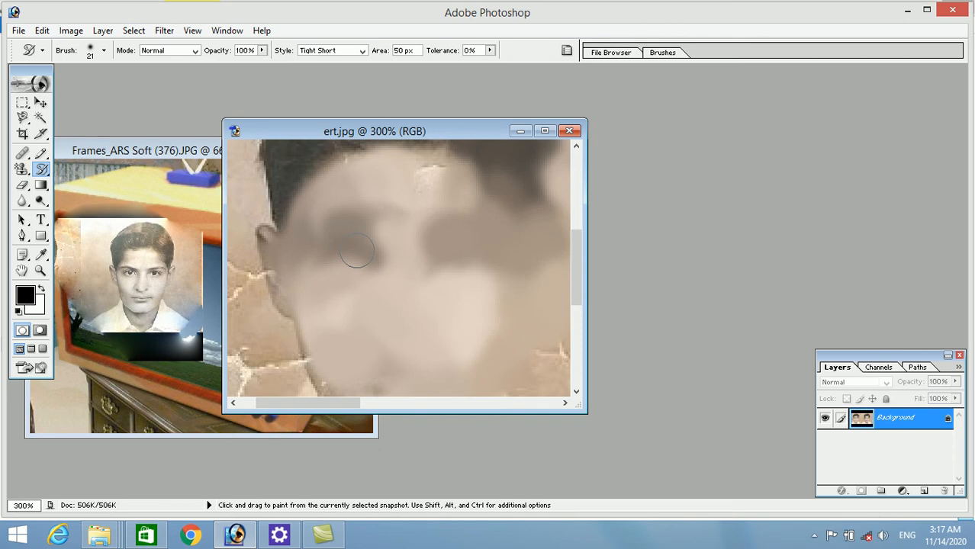
Smear the background and cheek on the portrait's left with the Art History Brush at 41% opacity, and restore the face with the History Brush.
click(262, 52)
click(221, 64)
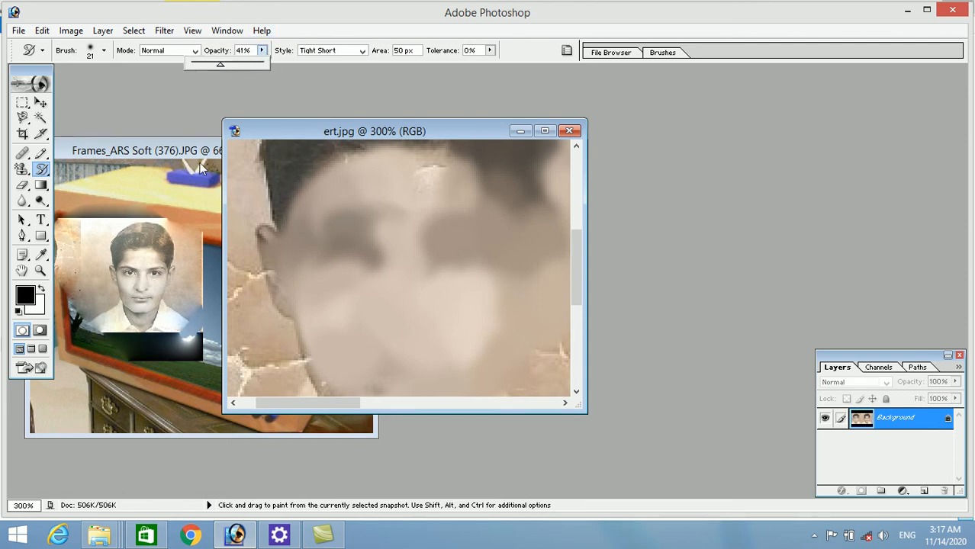
drag(261, 322, 276, 331)
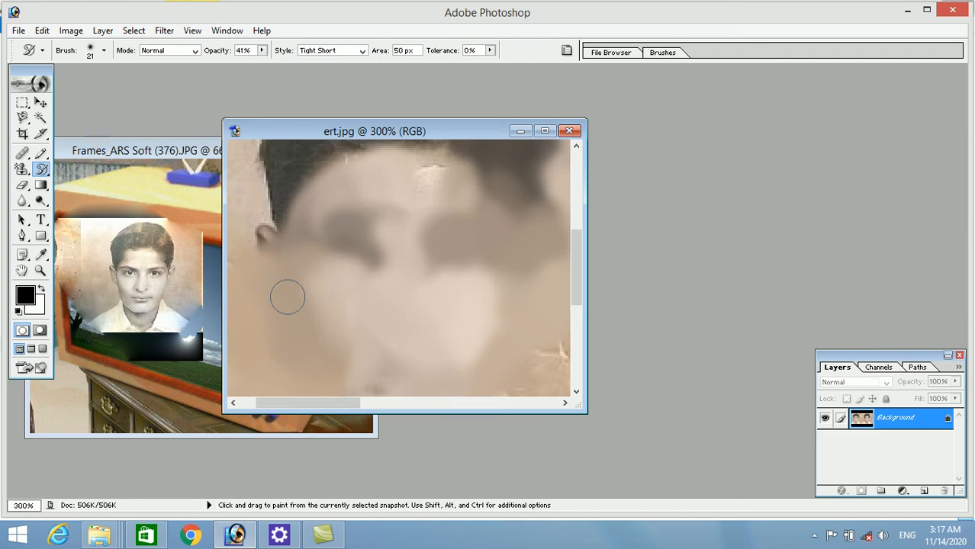
drag(41, 169, 85, 170)
mouse_move(270, 202)
mouse_down()
mouse_move(300, 219)
mouse_move(303, 319)
mouse_move(283, 349)
mouse_move(258, 254)
mouse_move(257, 212)
mouse_move(308, 373)
mouse_move(366, 355)
mouse_move(456, 192)
mouse_move(379, 356)
mouse_move(345, 303)
mouse_move(349, 170)
mouse_move(368, 256)
mouse_move(385, 206)
mouse_move(457, 163)
mouse_move(508, 279)
mouse_move(518, 161)
mouse_move(532, 228)
mouse_move(524, 335)
mouse_move(425, 391)
mouse_move(395, 389)
mouse_move(385, 338)
mouse_move(417, 319)
mouse_move(467, 348)
mouse_move(505, 352)
mouse_move(488, 230)
mouse_move(465, 219)
mouse_move(321, 285)
mouse_up()
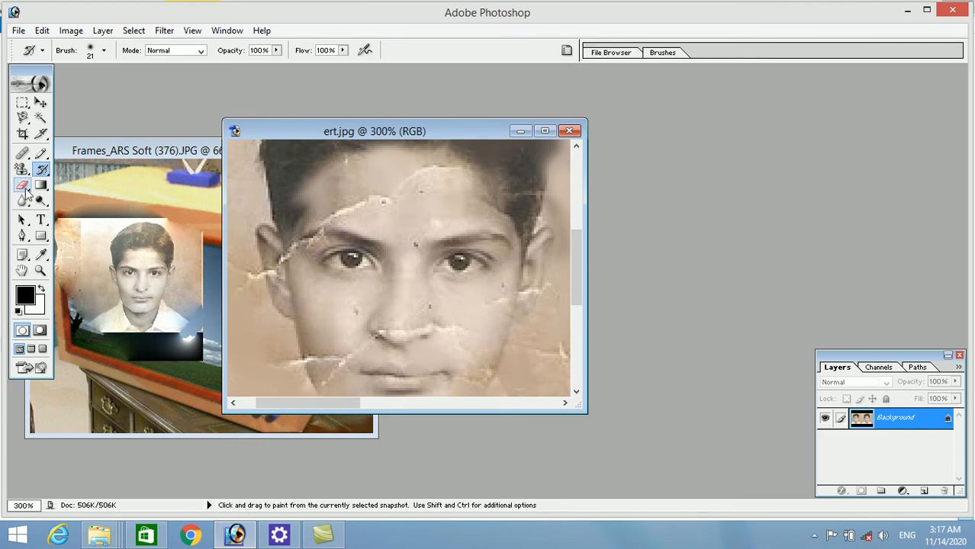
Erase freehand strokes across the portrait's left background, ear and left eye with the 13 px Eraser.
click(25, 191)
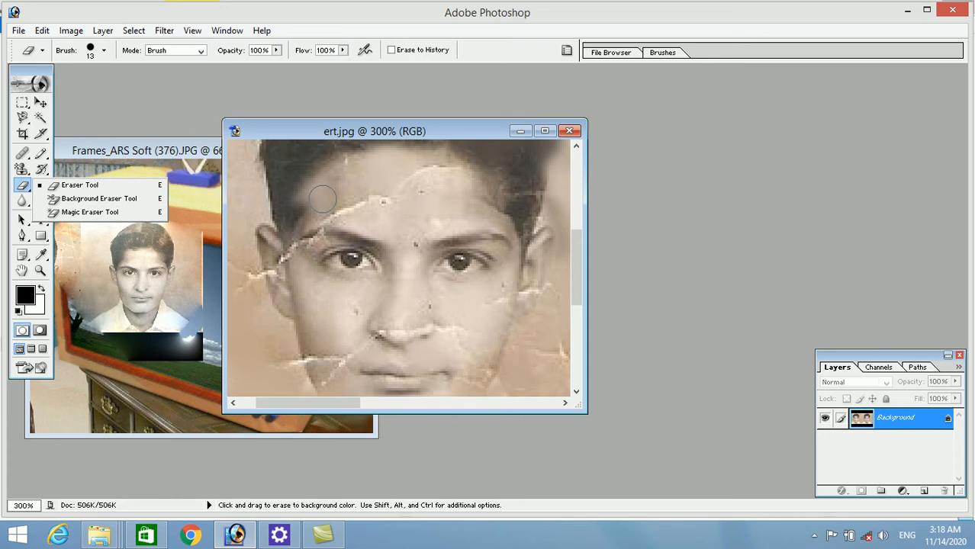
click(95, 200)
mouse_move(319, 243)
mouse_down()
mouse_move(308, 262)
mouse_move(309, 303)
mouse_up()
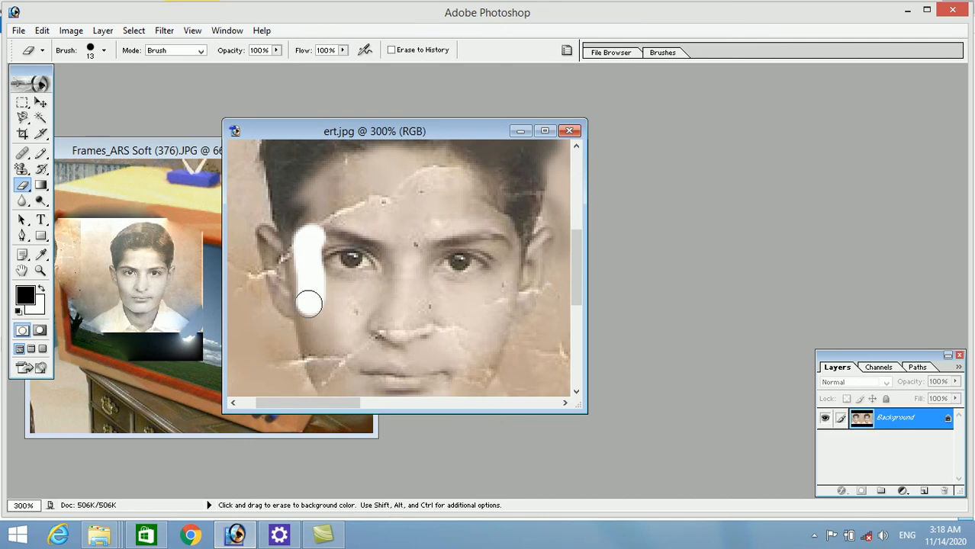
mouse_move(309, 304)
mouse_down()
mouse_move(289, 231)
mouse_move(288, 337)
mouse_move(237, 202)
mouse_move(260, 255)
mouse_move(296, 227)
mouse_move(334, 273)
mouse_move(309, 251)
mouse_move(432, 261)
mouse_move(398, 292)
mouse_move(385, 252)
mouse_move(445, 285)
mouse_up()
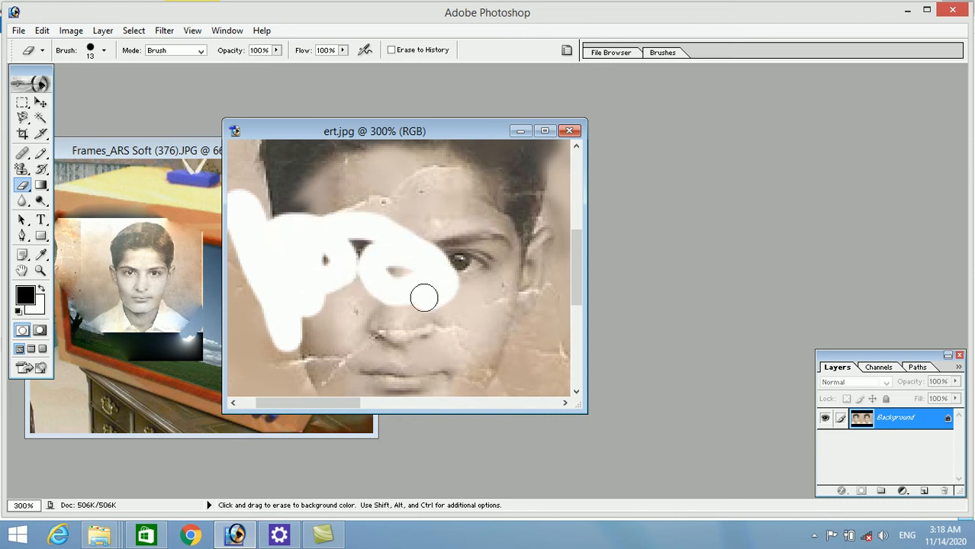
Erase a stroke over the left portrait's hair, set the Eraser diameter to 151 px and wipe out that whole portrait.
key(ctrl+minus)
key(ctrl+minus)
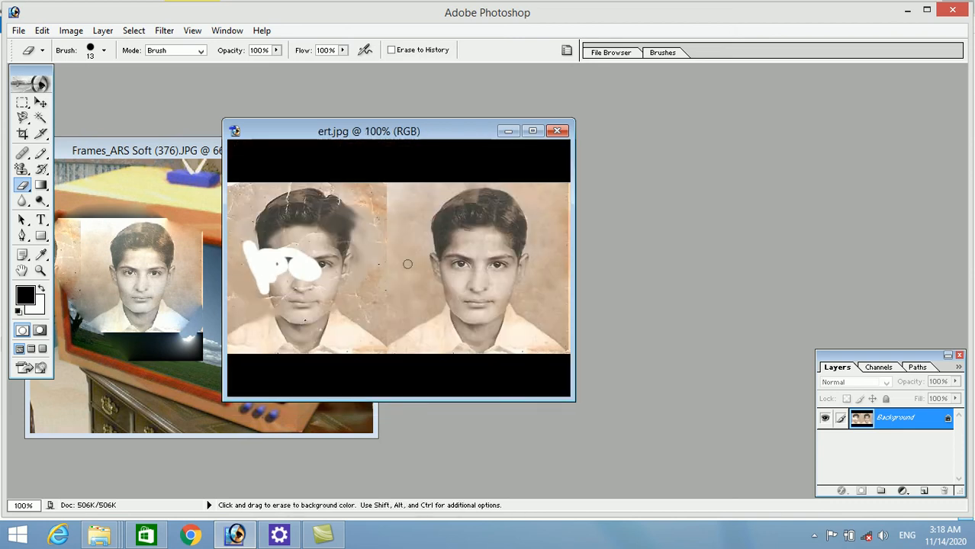
mouse_move(336, 217)
mouse_down()
mouse_move(360, 302)
mouse_move(327, 294)
mouse_move(348, 308)
mouse_move(326, 212)
mouse_up()
right_click(325, 212)
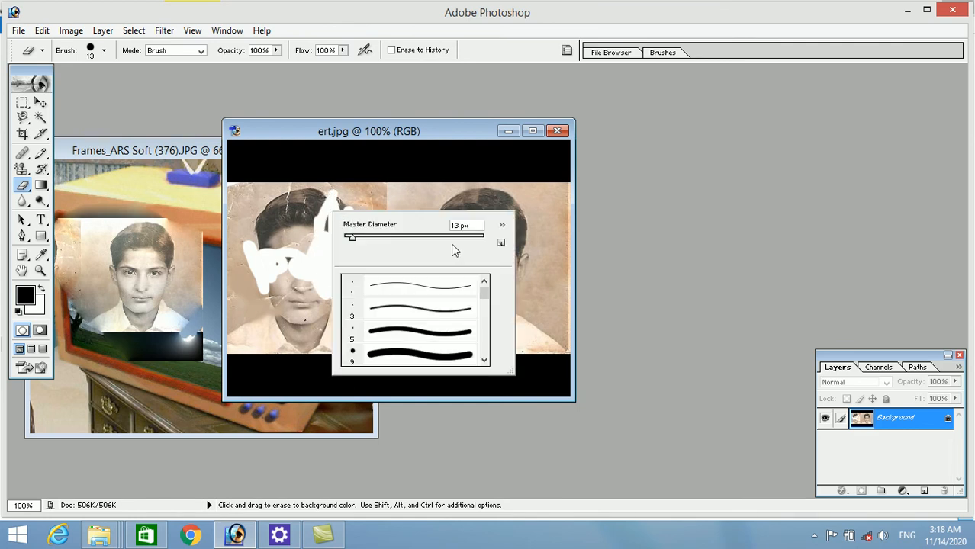
drag(454, 242, 432, 244)
mouse_move(287, 229)
mouse_down()
mouse_move(302, 286)
mouse_move(277, 340)
mouse_move(267, 230)
mouse_move(289, 189)
mouse_move(330, 222)
mouse_move(335, 362)
mouse_move(319, 332)
mouse_move(344, 258)
mouse_up()
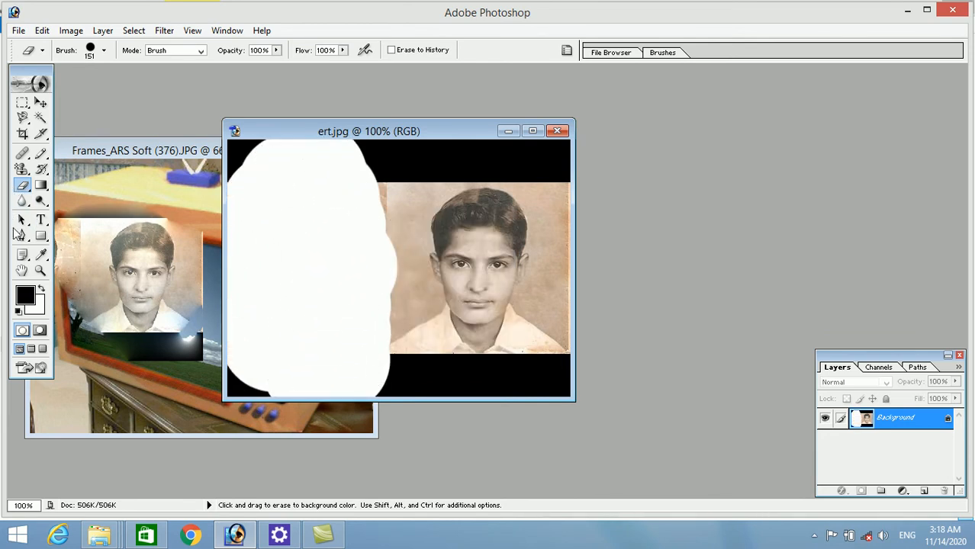
Erase zigzag strokes to transparency across the white area and beside the remaining portrait with the Background Eraser.
click(23, 187)
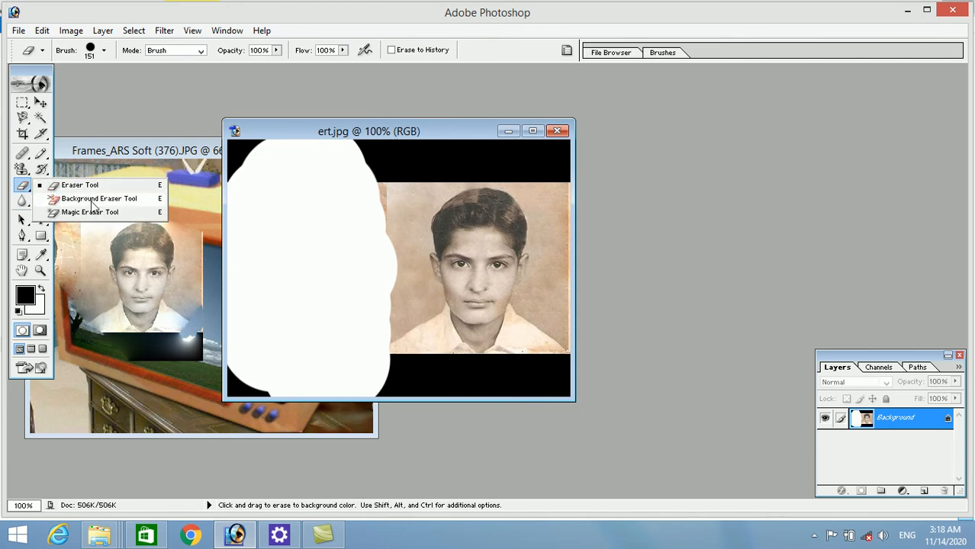
click(93, 200)
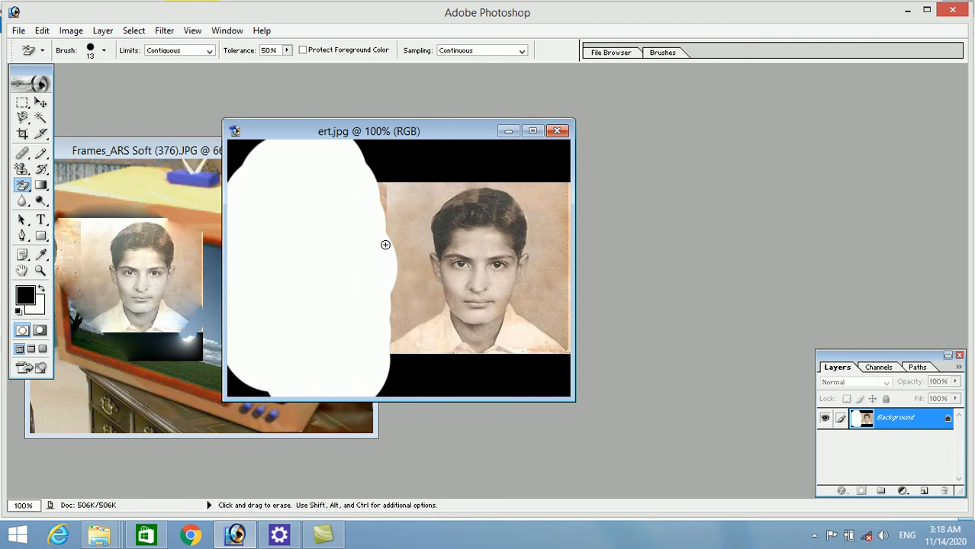
mouse_move(361, 246)
mouse_down()
mouse_move(388, 265)
mouse_move(353, 306)
mouse_move(328, 203)
mouse_move(353, 323)
mouse_move(344, 198)
mouse_move(357, 289)
mouse_move(289, 257)
mouse_move(266, 227)
mouse_move(250, 227)
mouse_move(229, 306)
mouse_move(289, 331)
mouse_move(335, 187)
mouse_move(393, 301)
mouse_move(389, 239)
mouse_move(415, 321)
mouse_move(399, 209)
mouse_move(418, 248)
mouse_move(394, 327)
mouse_move(368, 356)
mouse_move(365, 326)
mouse_up()
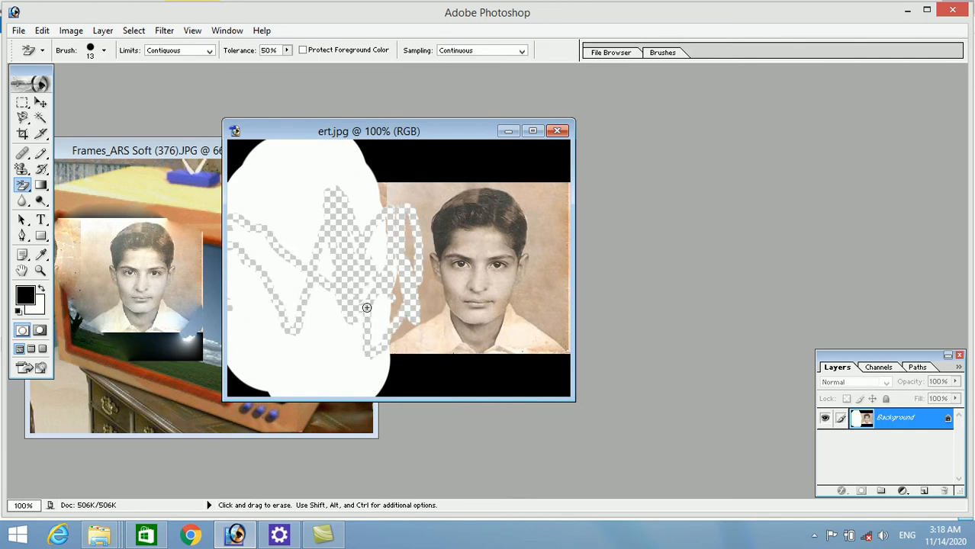
drag(338, 243, 287, 182)
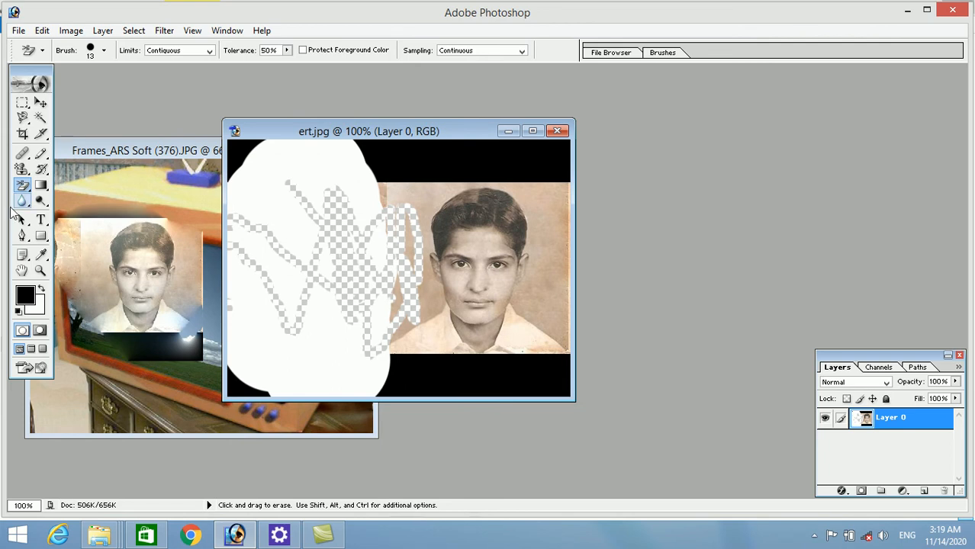
Clear the large white areas, the remaining portrait's background and part of its shirt with the Magic Eraser.
click(22, 184)
click(80, 212)
click(359, 185)
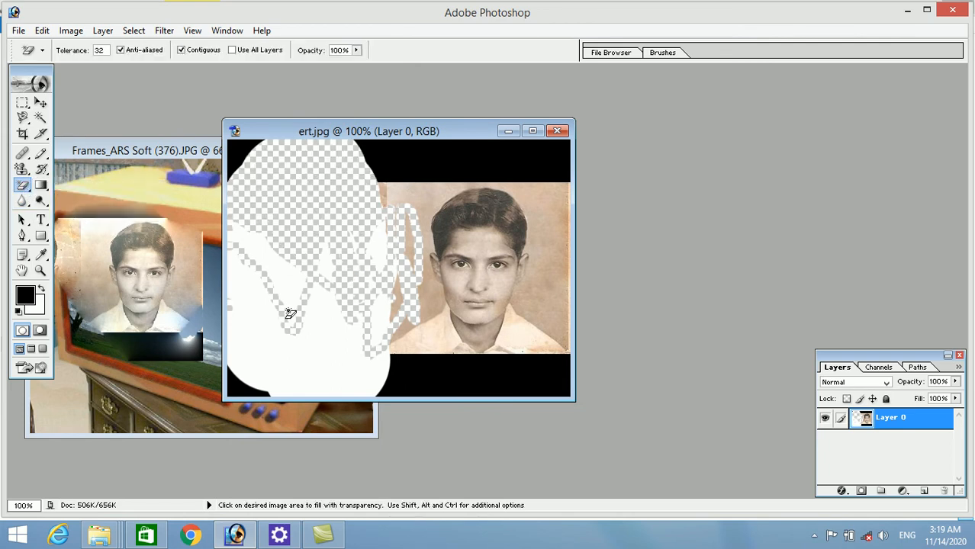
click(279, 344)
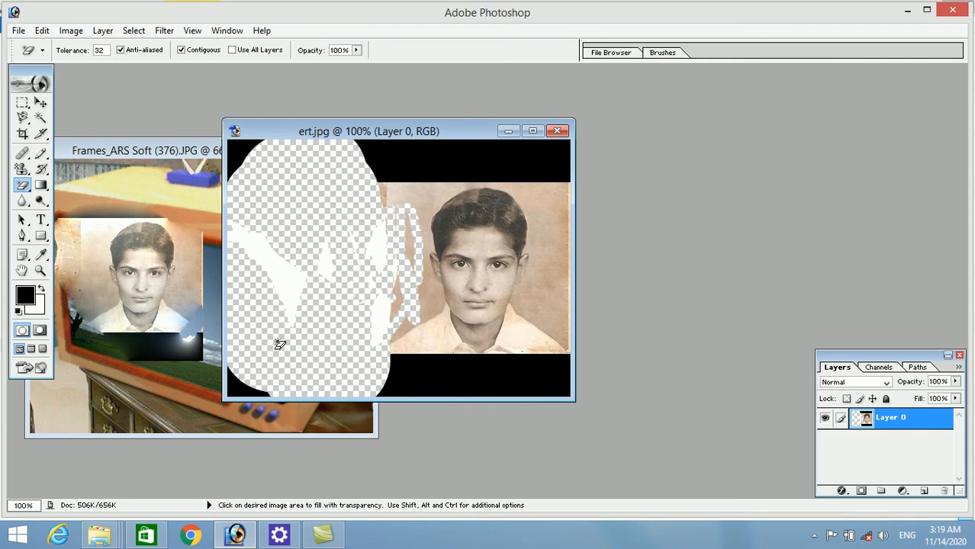
click(538, 230)
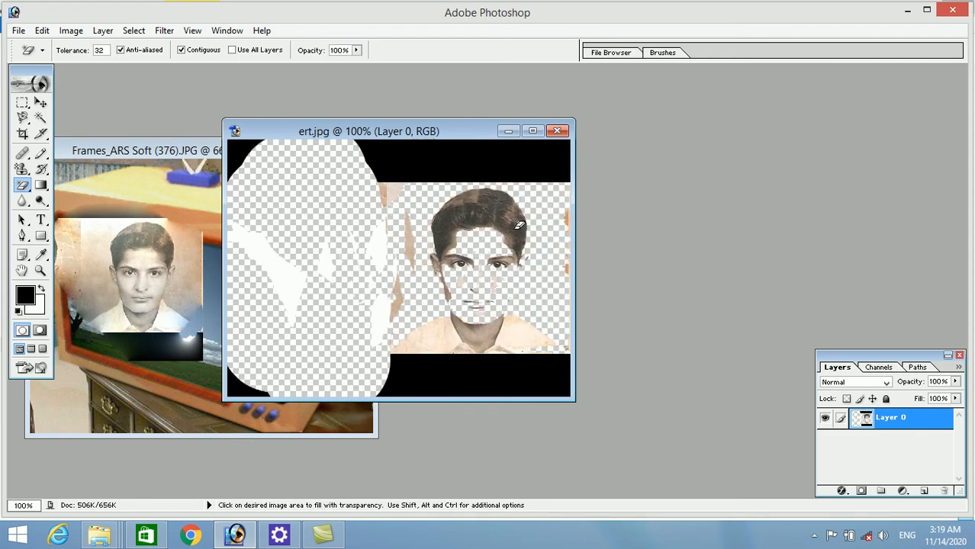
click(397, 353)
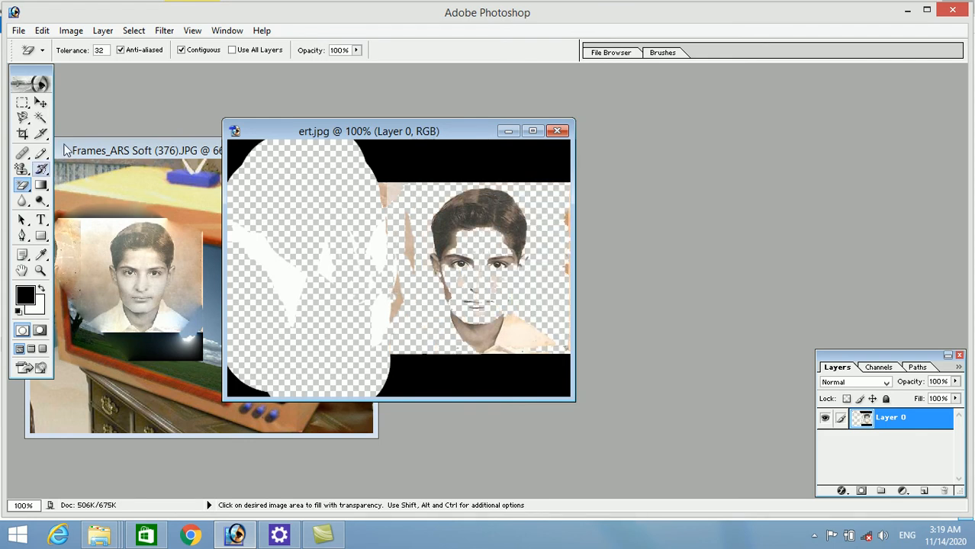
Move the ert.jpg layer slightly up and to the right with the Move tool.
click(40, 102)
drag(444, 233, 459, 215)
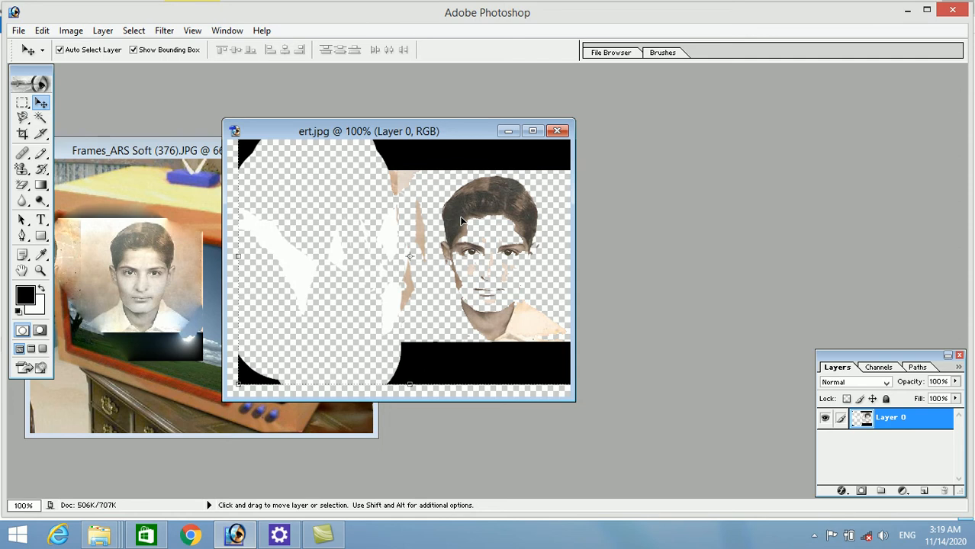
Undo the layer move and all Magic Eraser and Background Eraser edits on ert.jpg.
key(ctrl+alt+z)
key(ctrl+alt+z)
key(ctrl+alt+z)
key(ctrl+alt+z)
key(ctrl+alt+z)
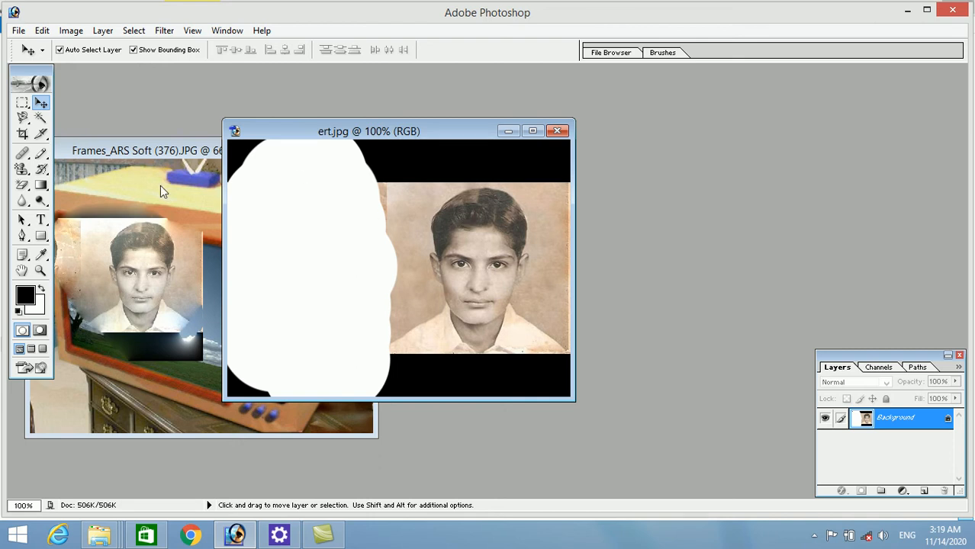
Fill ert.jpg with a diagonal black-to-white linear gradient from upper left to lower right using the Gradient tool.
click(42, 187)
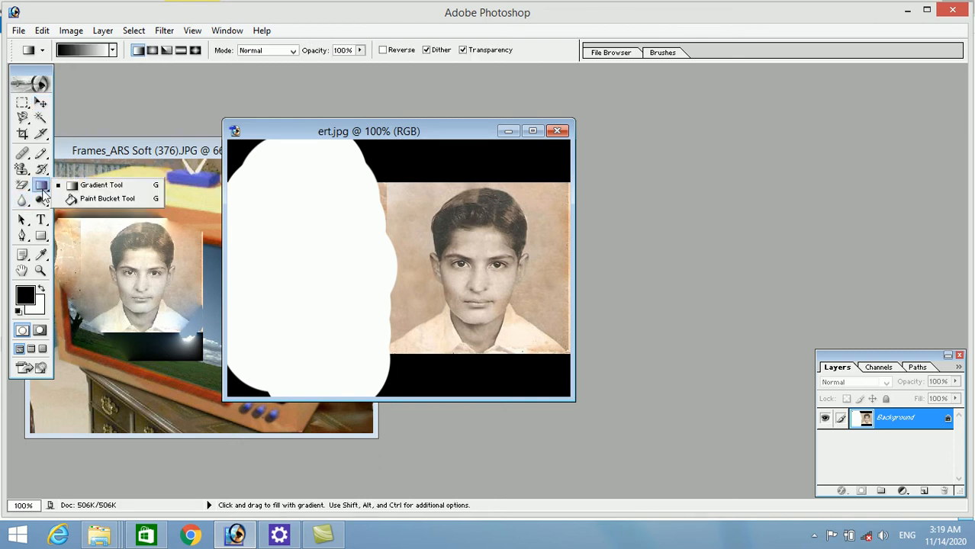
click(82, 190)
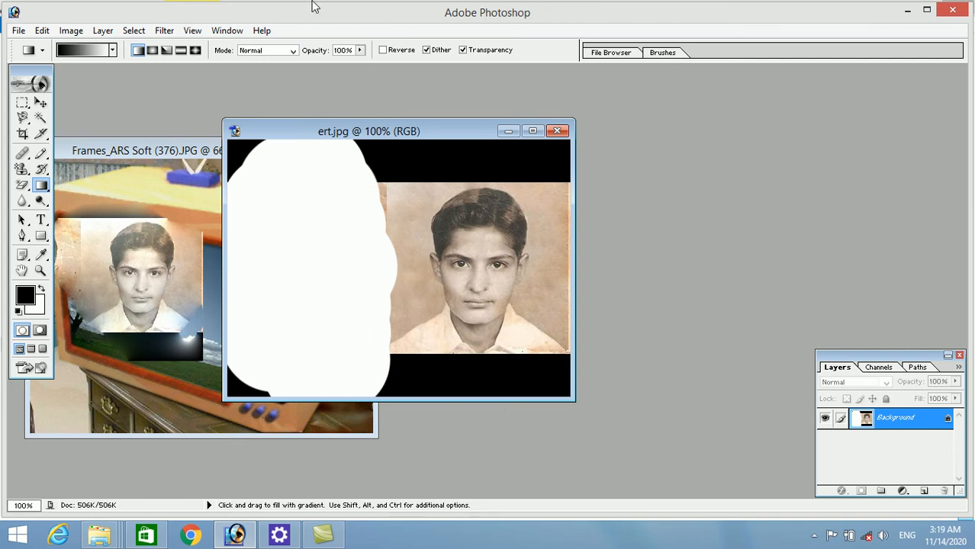
drag(427, 132, 500, 95)
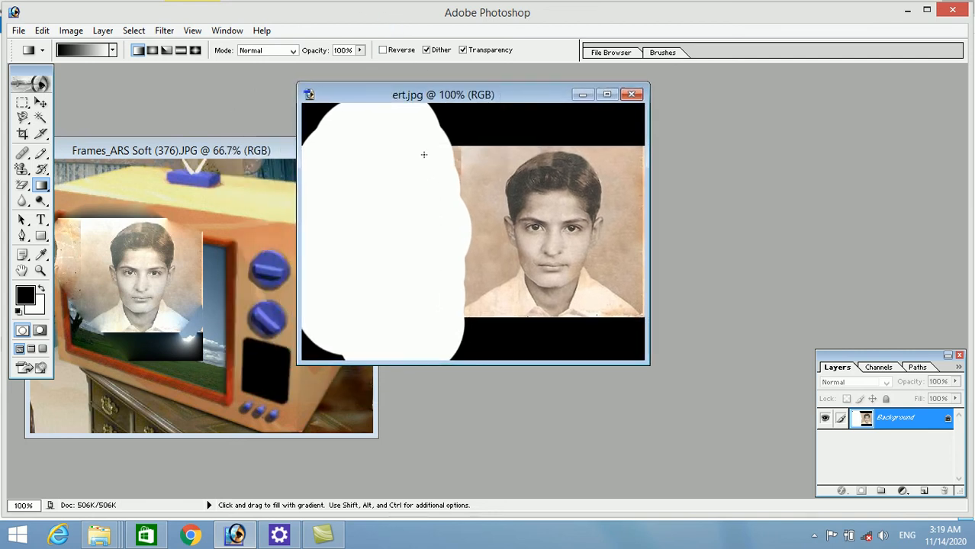
drag(426, 154, 621, 326)
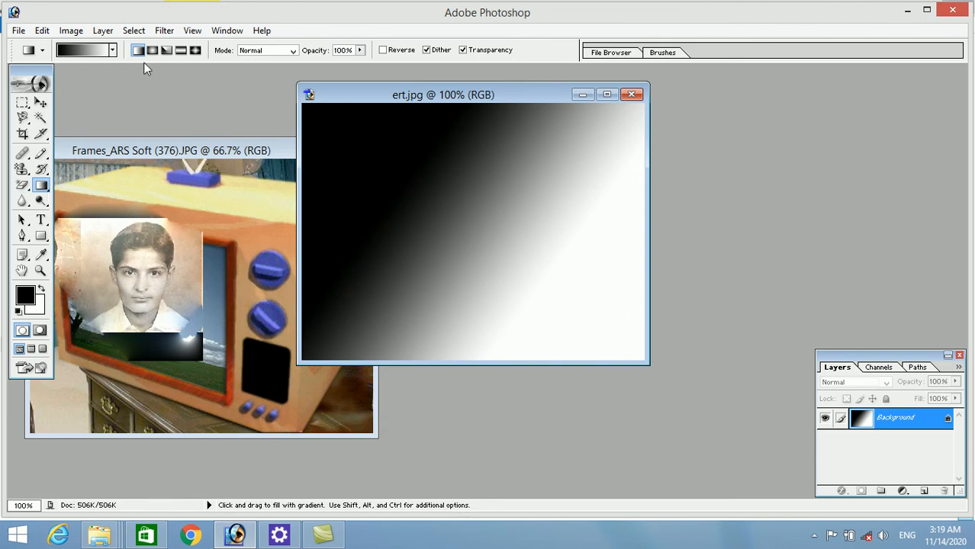
Choose the violet-to-orange gradient preset and fill ert.jpg with it, finishing with a left-to-right blend.
click(114, 51)
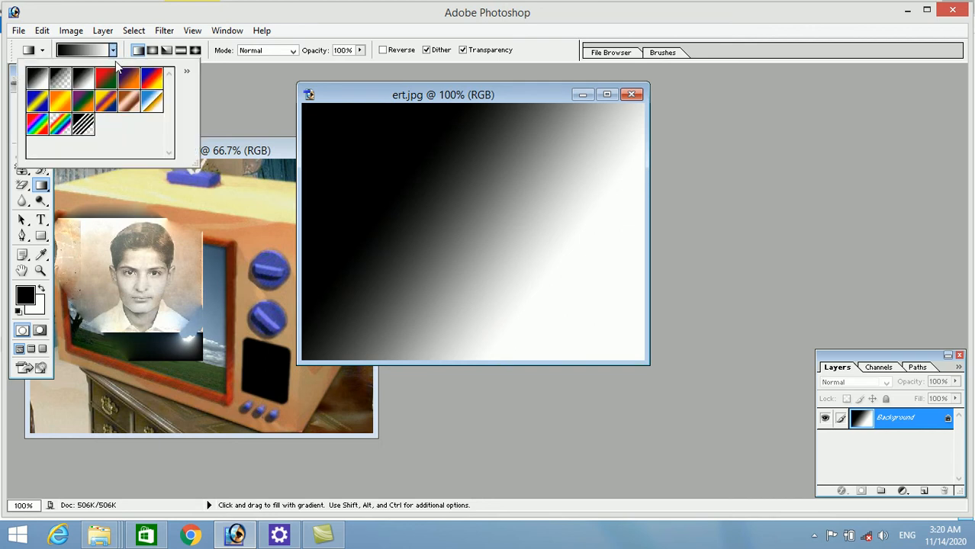
click(127, 83)
drag(613, 149, 496, 239)
drag(322, 204, 487, 248)
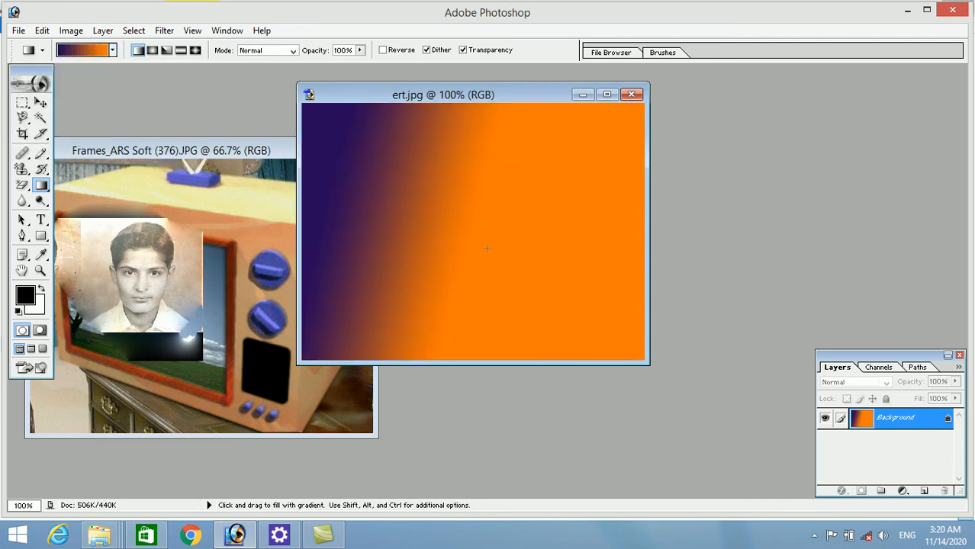
Choose the red-to-green gradient preset and fill ert.jpg so that red lies on the right and green on the left.
click(113, 50)
click(112, 79)
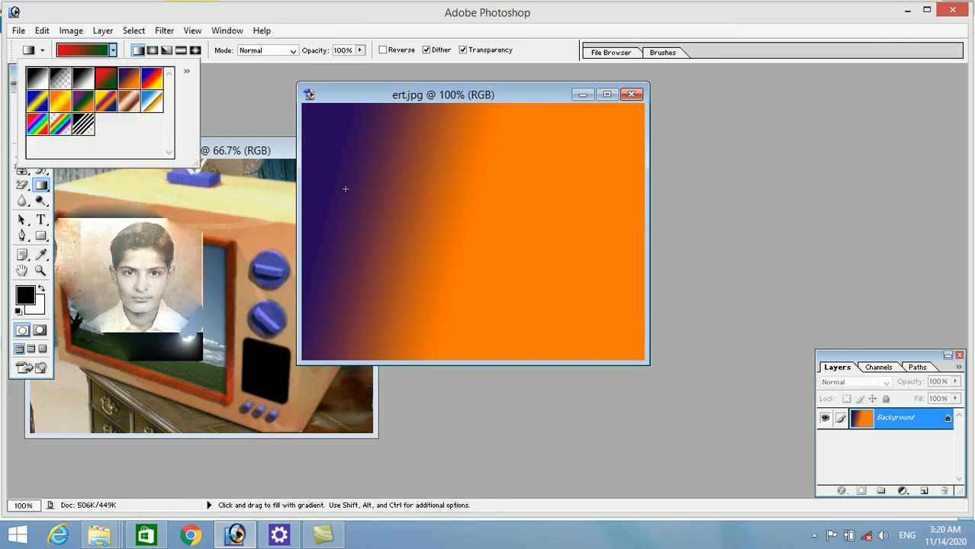
drag(343, 188, 456, 212)
drag(654, 191, 367, 177)
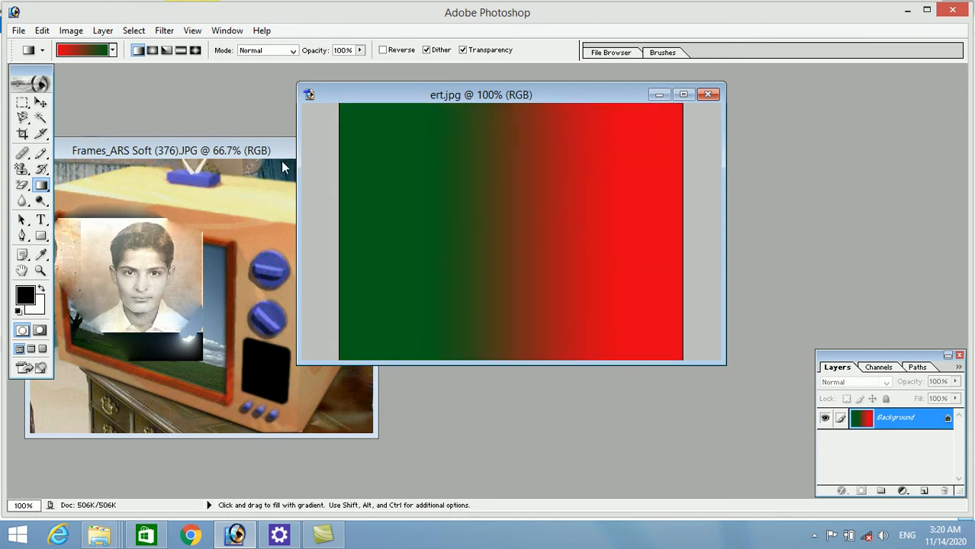
Edit the Red, Green gradient and change its starting colour stop to black (000000).
click(61, 52)
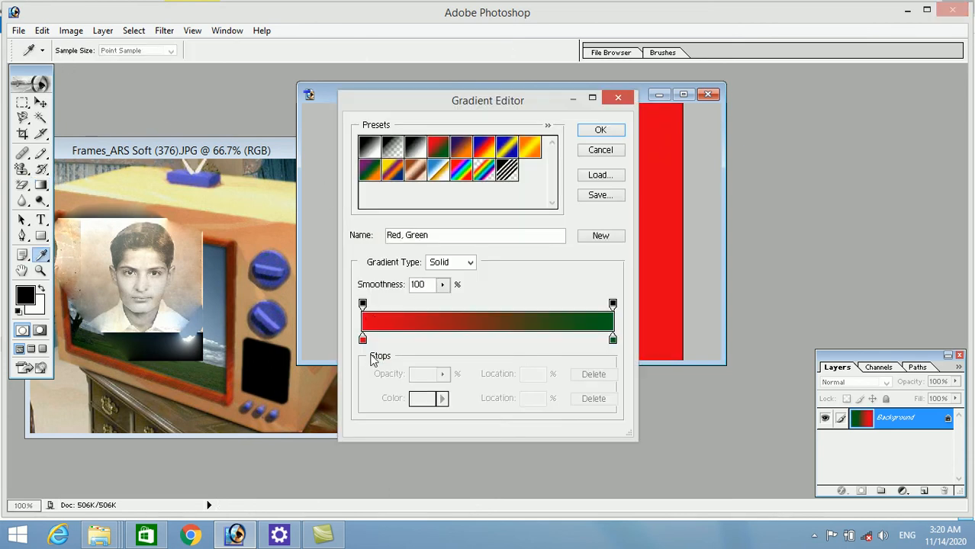
click(363, 339)
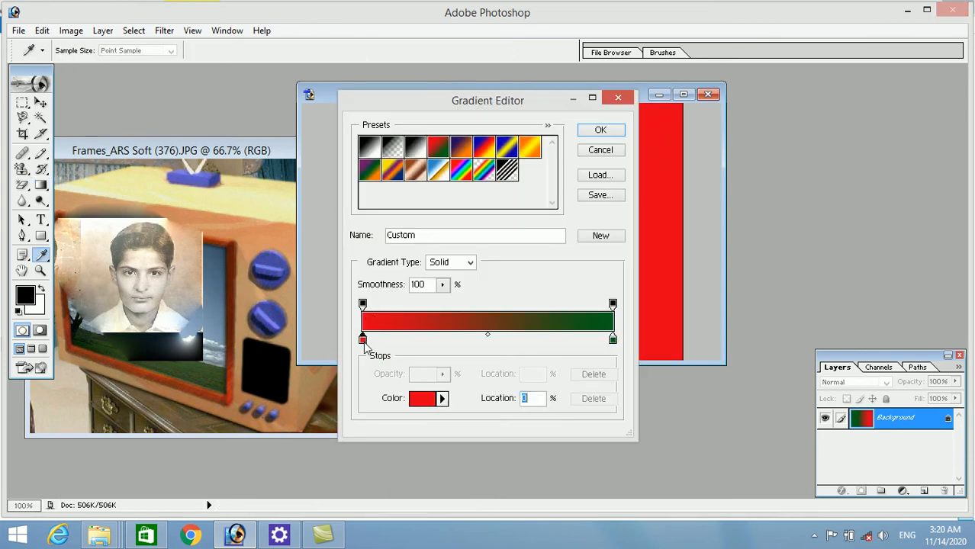
click(420, 406)
click(502, 356)
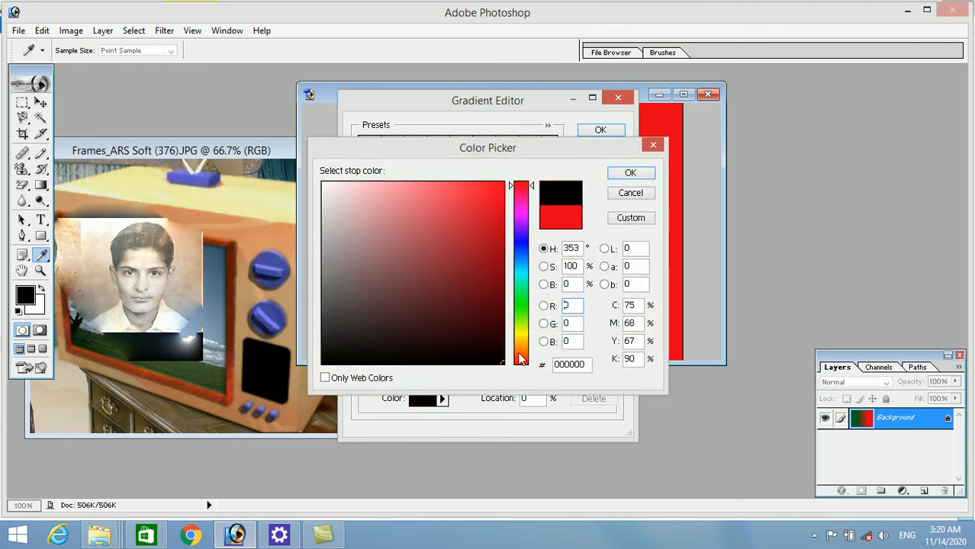
click(627, 173)
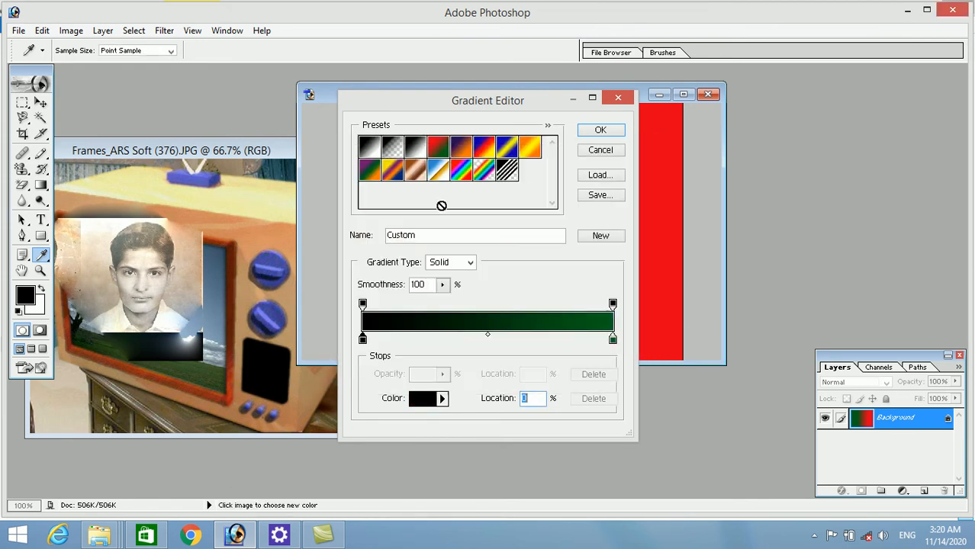
Add a colour stop at 50% of the custom gradient and make it bright red.
click(489, 337)
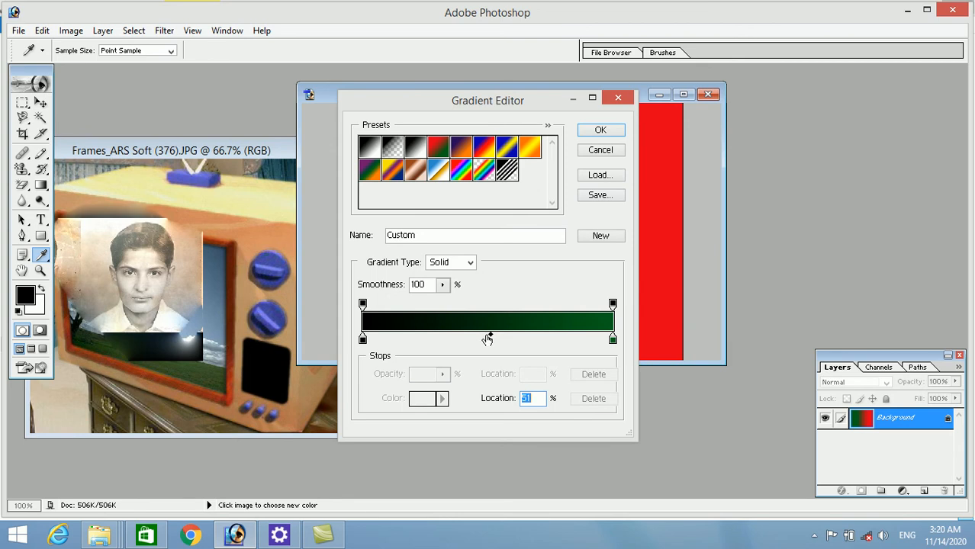
click(487, 340)
click(431, 398)
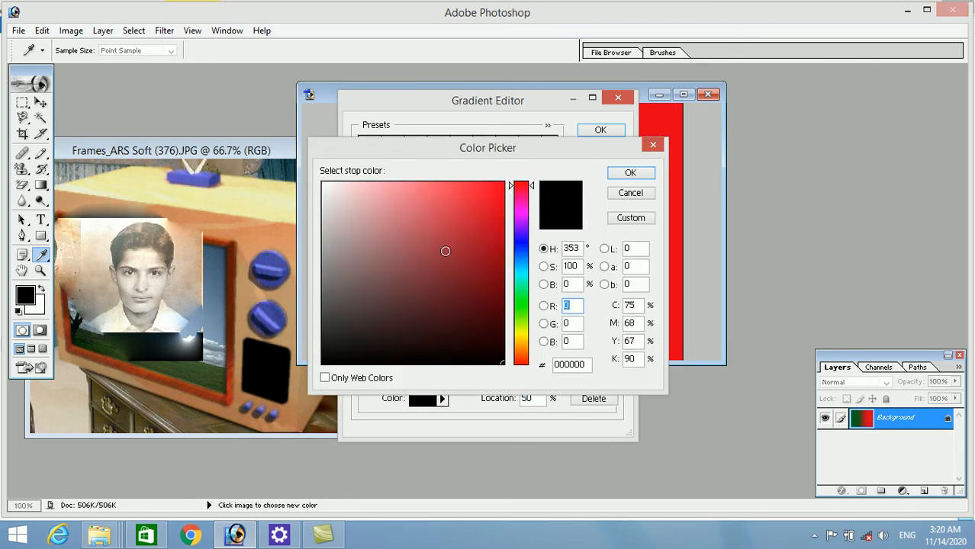
drag(441, 254, 501, 183)
click(627, 173)
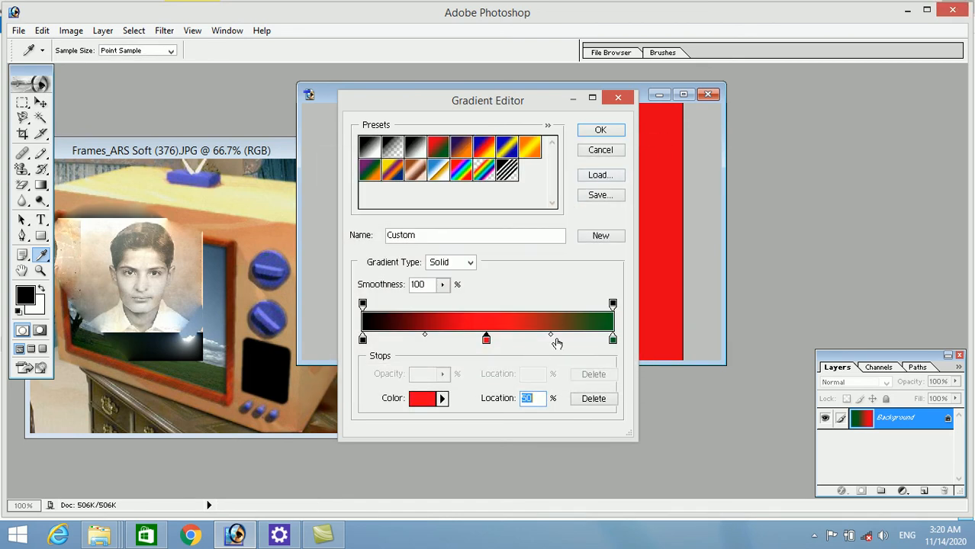
Try pulling the green end stop off the gradient bar, and undo each attempt.
drag(613, 338, 560, 359)
key(ctrl+z)
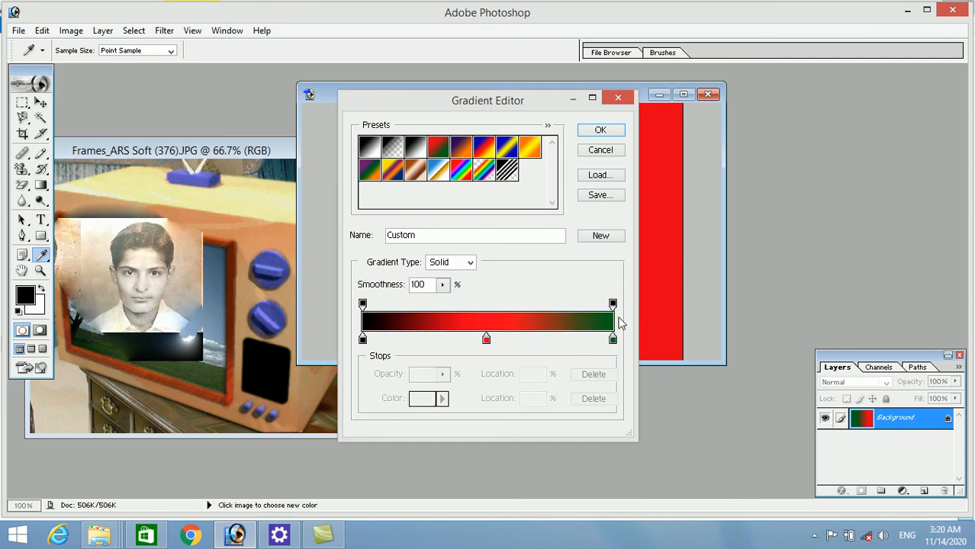
drag(613, 341, 579, 351)
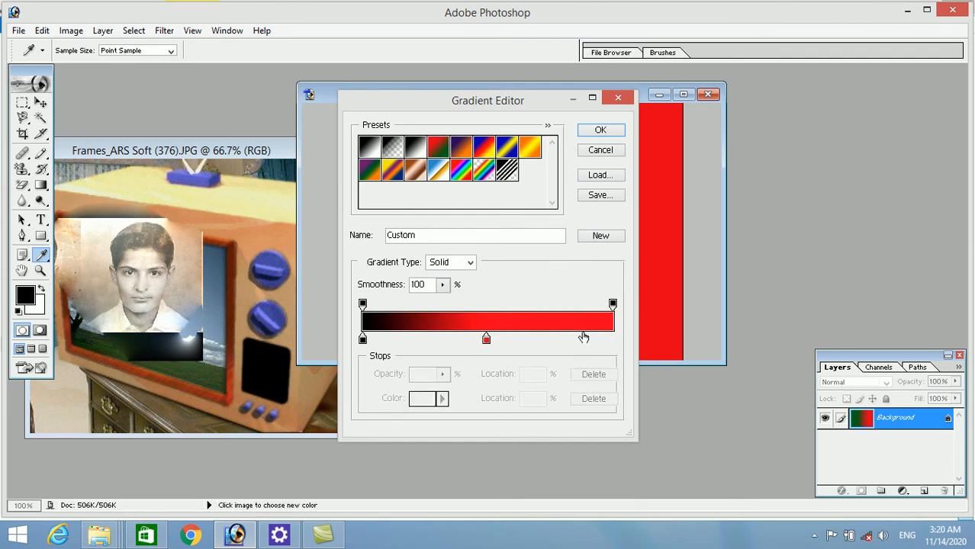
key(ctrl+z)
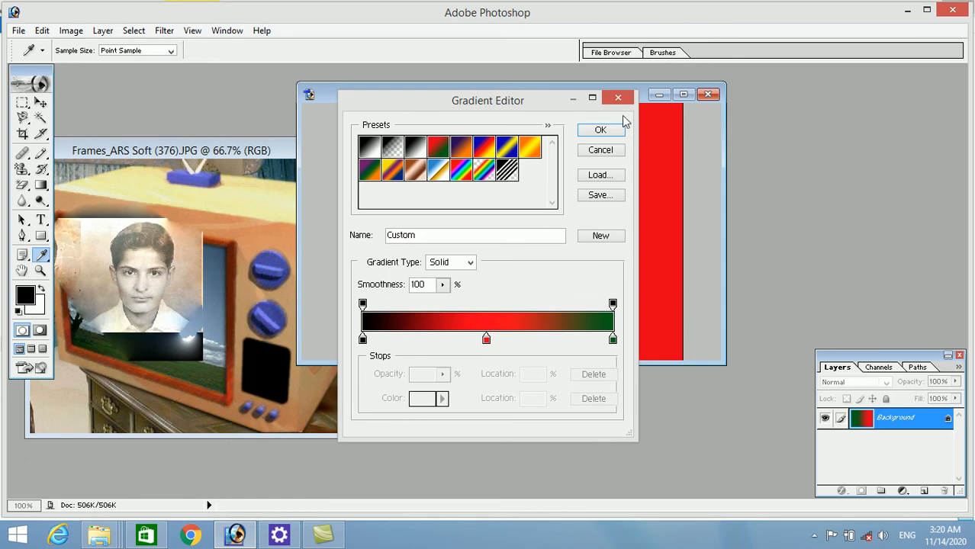
Accept the black-red-green gradient and fill ert.jpg with it, ending with a short rightward blend near the left edge.
click(601, 131)
drag(471, 204, 659, 204)
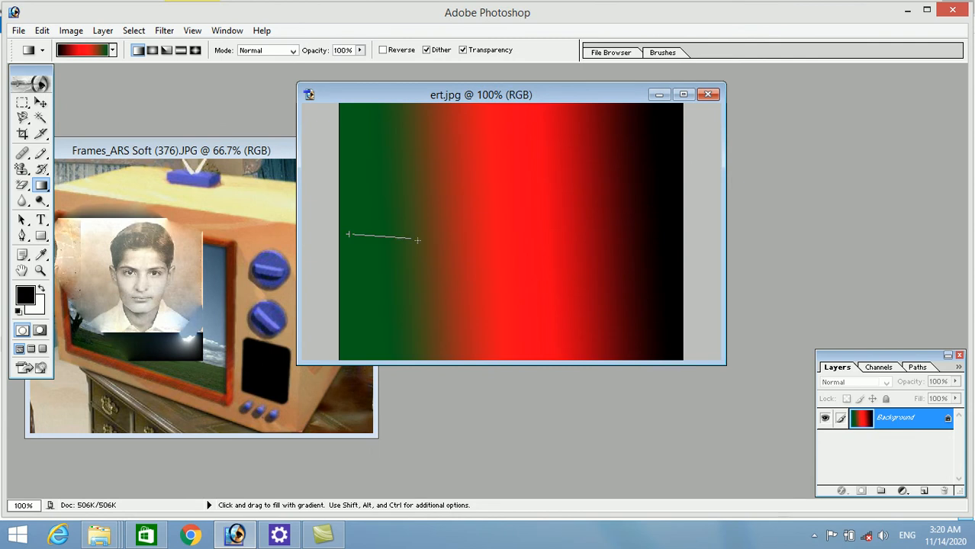
drag(396, 234, 480, 251)
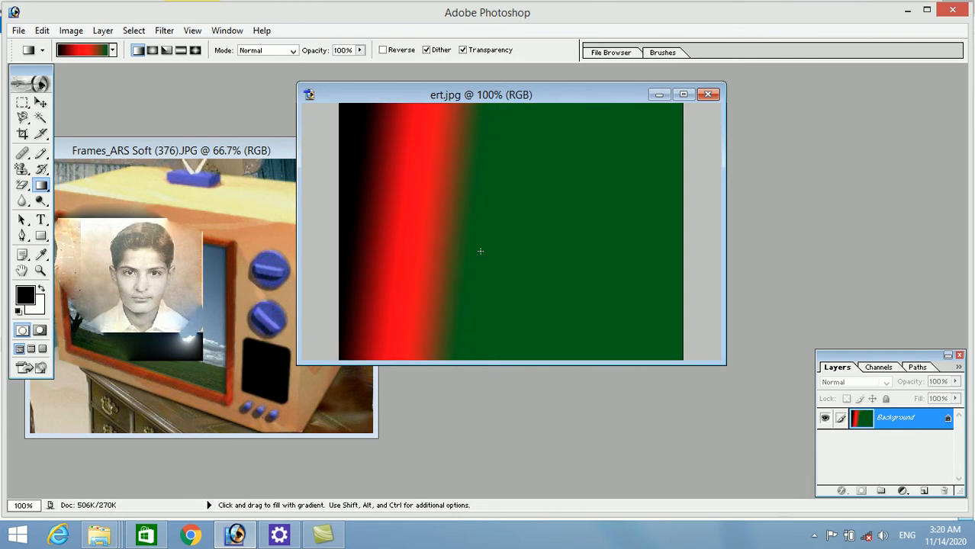
Open photo.jpg and select the white background around the man with the Magic Wand.
click(141, 239)
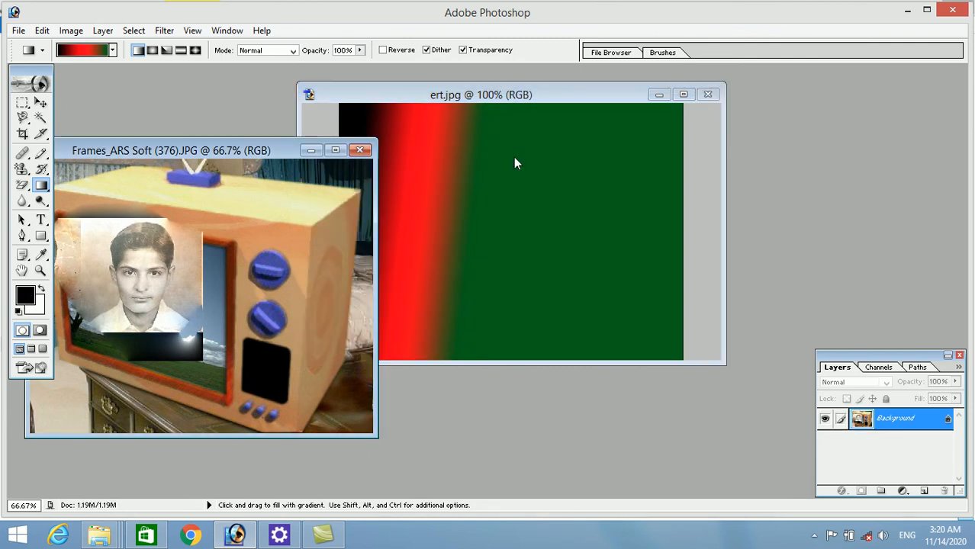
click(907, 10)
drag(701, 225, 448, 234)
drag(327, 102, 593, 95)
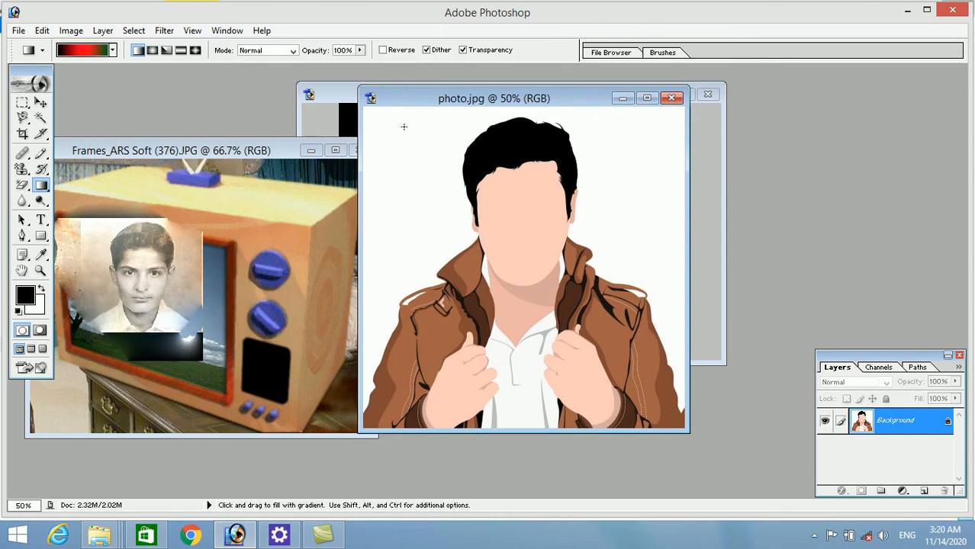
key(w)
click(387, 168)
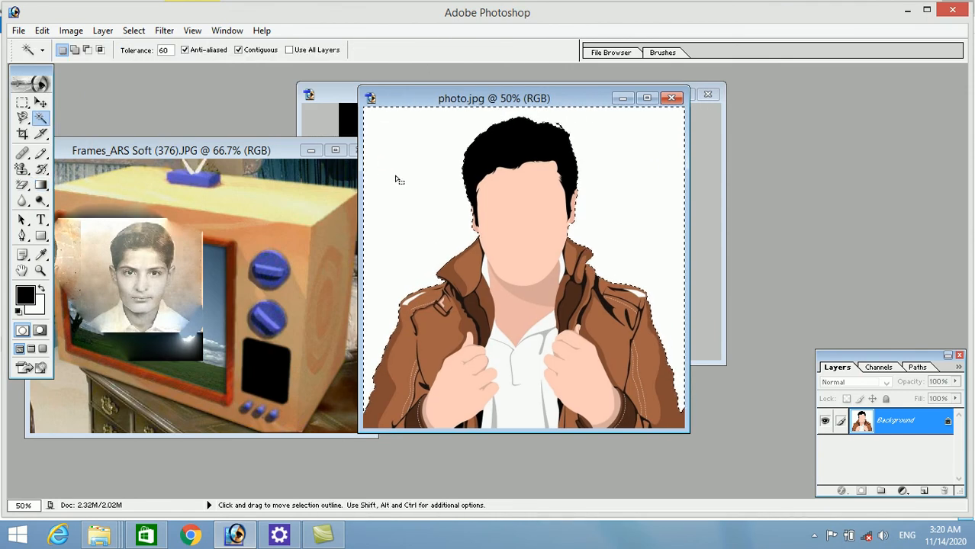
Fill the selected background of photo.jpg with the black-red-green gradient diagonally, then downward, then from right to left.
click(40, 186)
drag(405, 124, 710, 343)
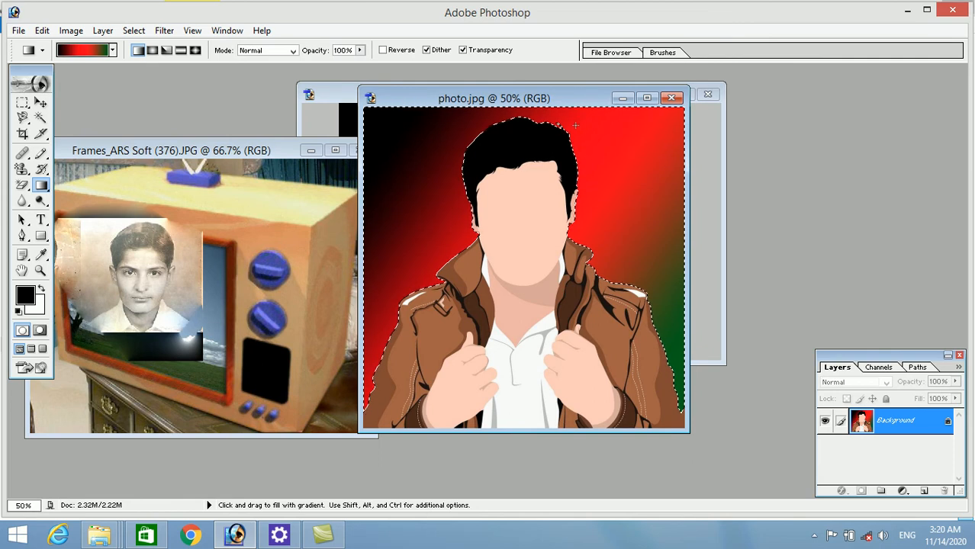
drag(602, 111, 571, 337)
drag(590, 380, 590, 382)
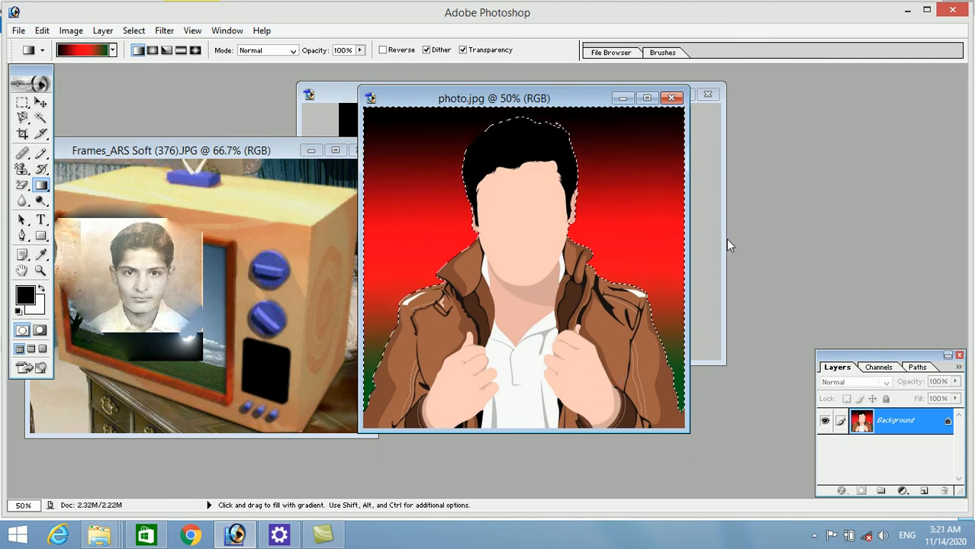
drag(675, 196, 374, 196)
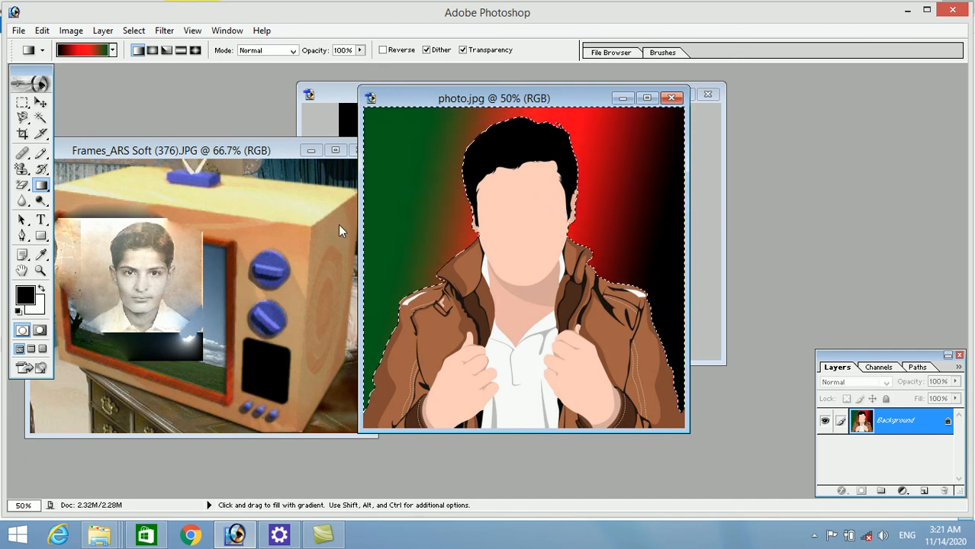
Choose the blue-red-yellow gradient preset and refill the selected background of photo.jpg diagonally from the upper left.
click(112, 51)
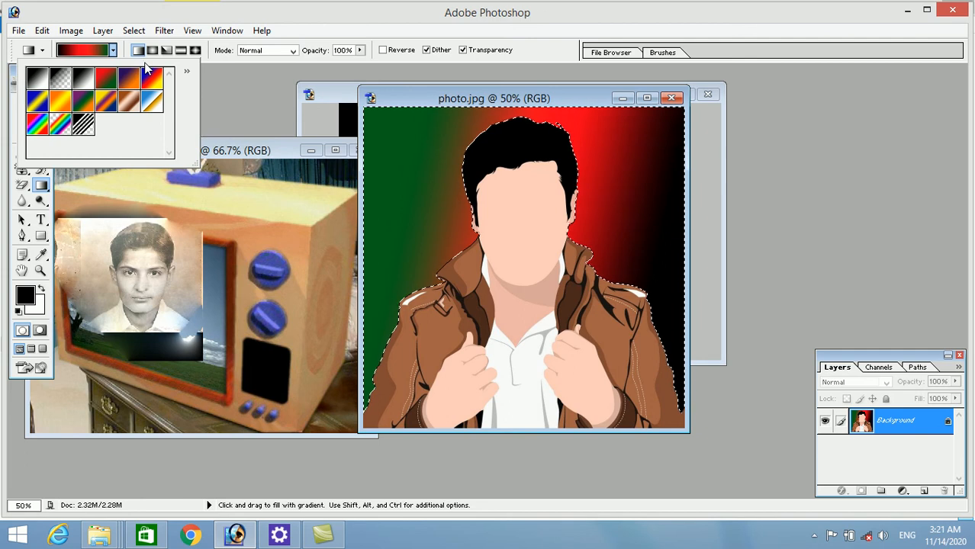
click(151, 78)
drag(429, 145, 614, 225)
click(706, 177)
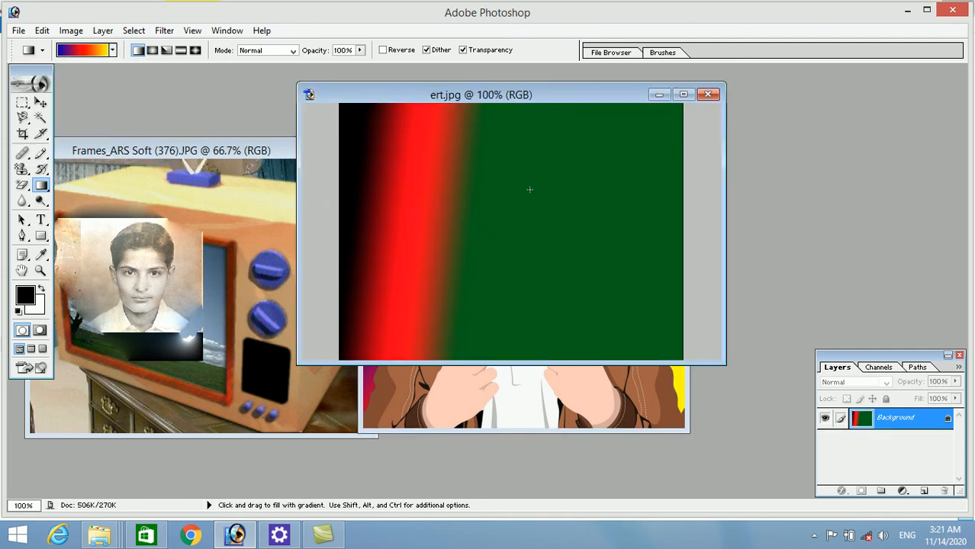
click(549, 424)
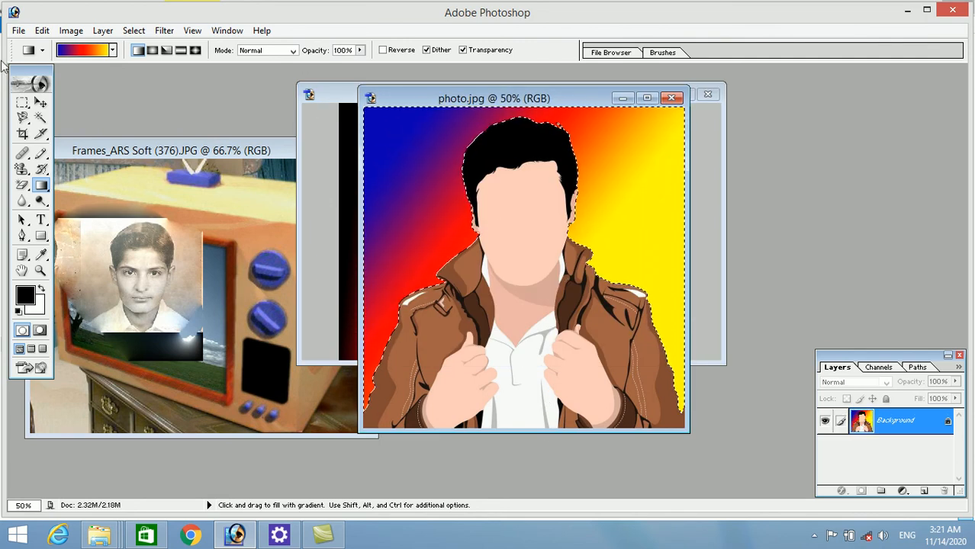
Fill the area beside the portrait's head in Frames_ARS Soft (376).JPG with black using the Paint Bucket tool.
click(41, 185)
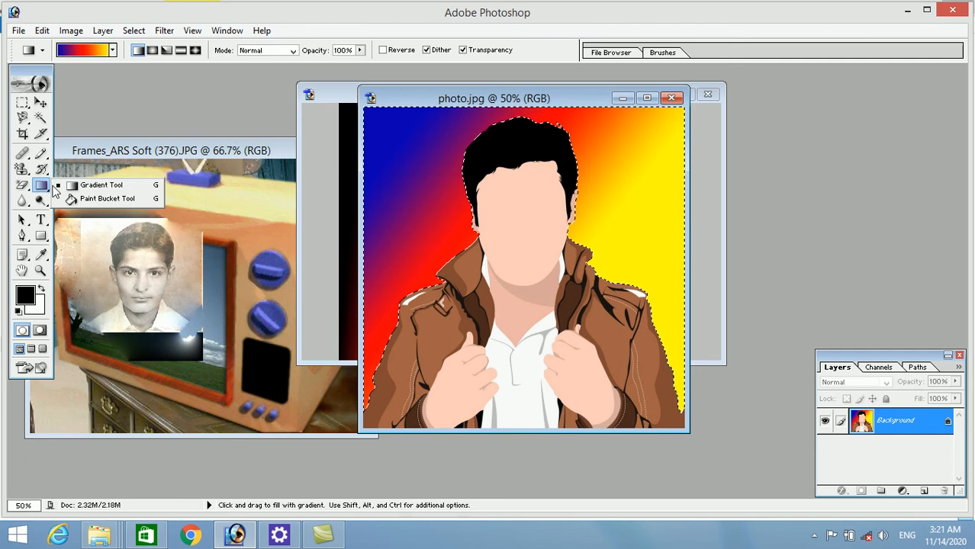
click(106, 199)
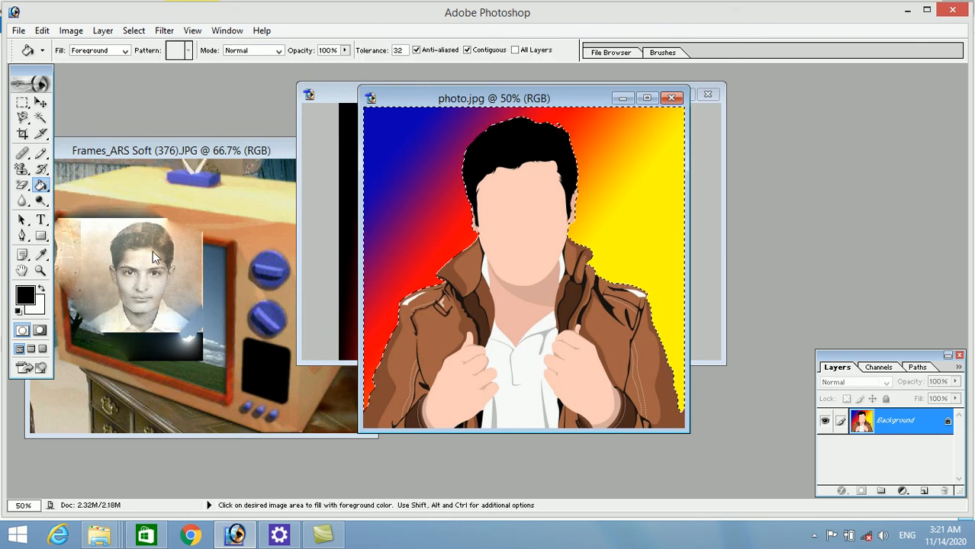
click(151, 251)
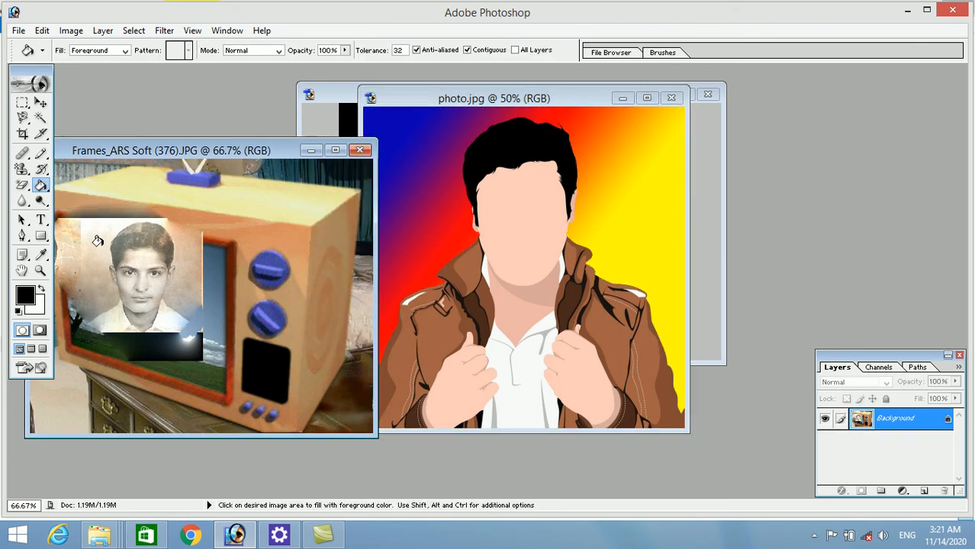
click(98, 241)
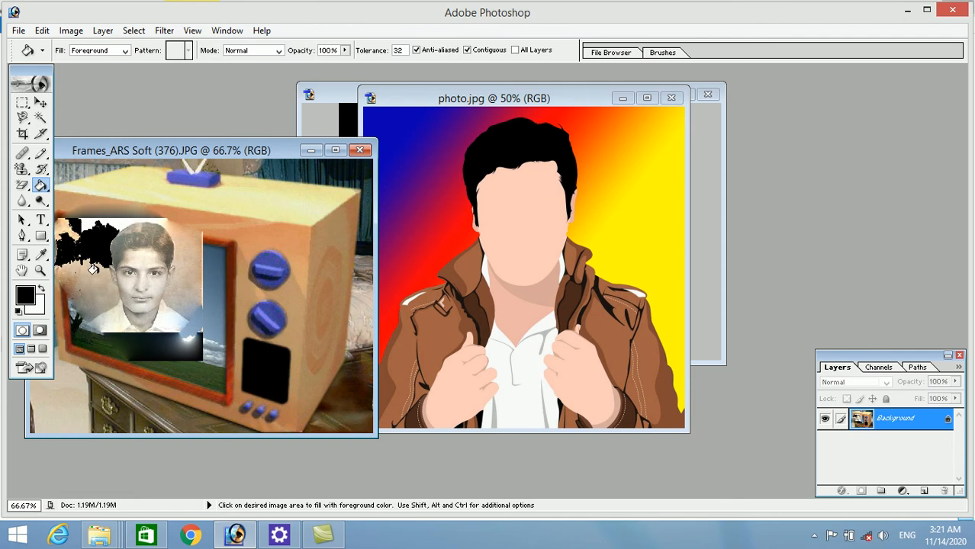
Set the foreground color to bright red and fill the portrait's face and the background around it in Frames_ARS Soft (376).JPG.
click(27, 297)
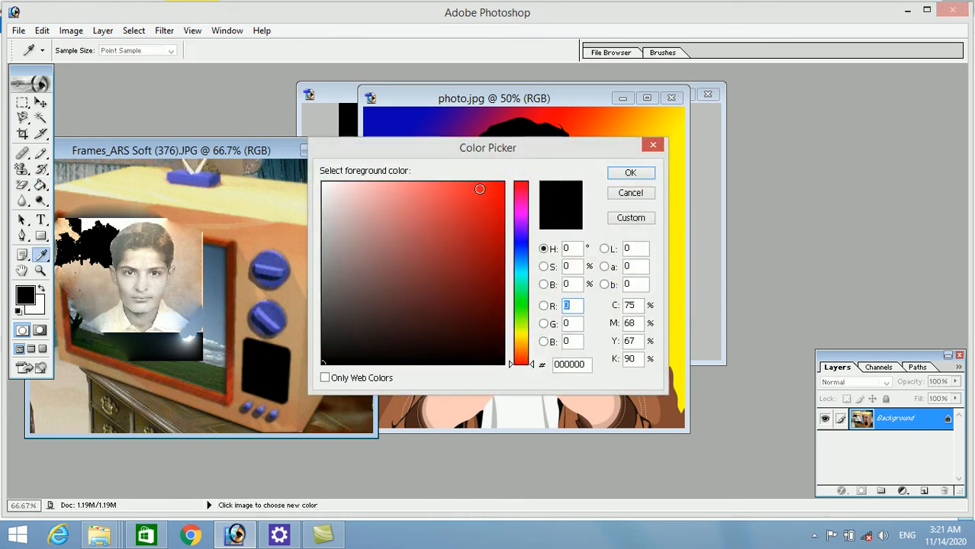
click(483, 188)
click(630, 172)
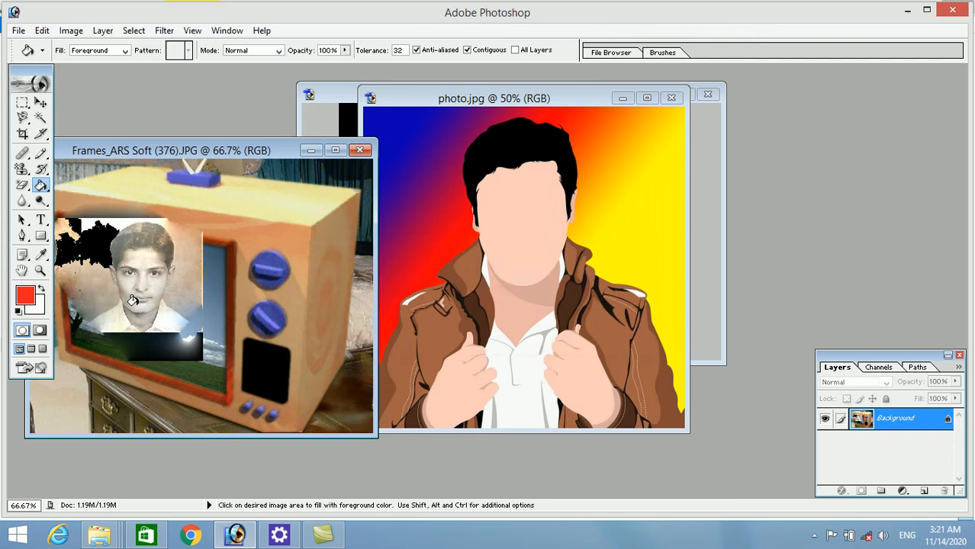
click(169, 286)
click(179, 231)
click(113, 279)
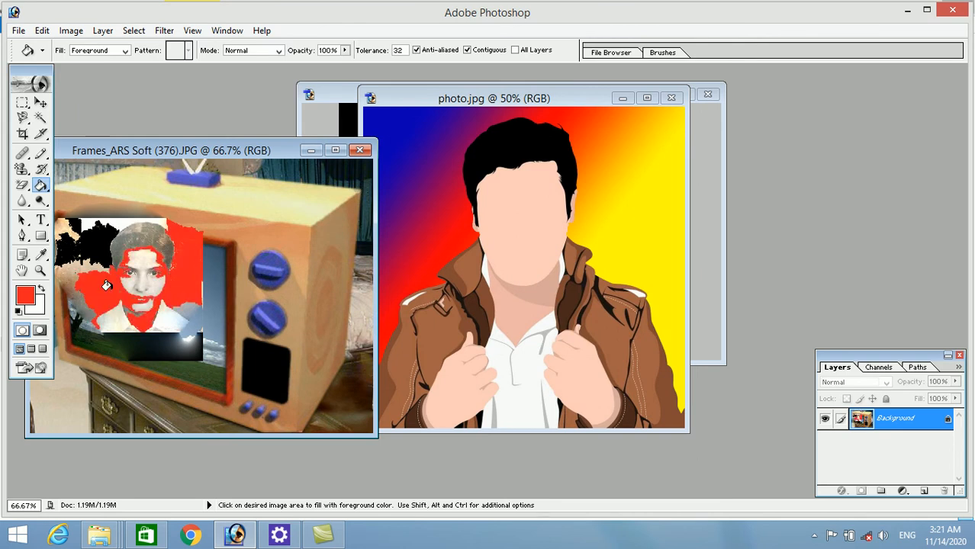
Fill the black patches beside the portrait and the television's front, side and top with red using the Paint Bucket.
click(97, 253)
click(122, 212)
click(263, 230)
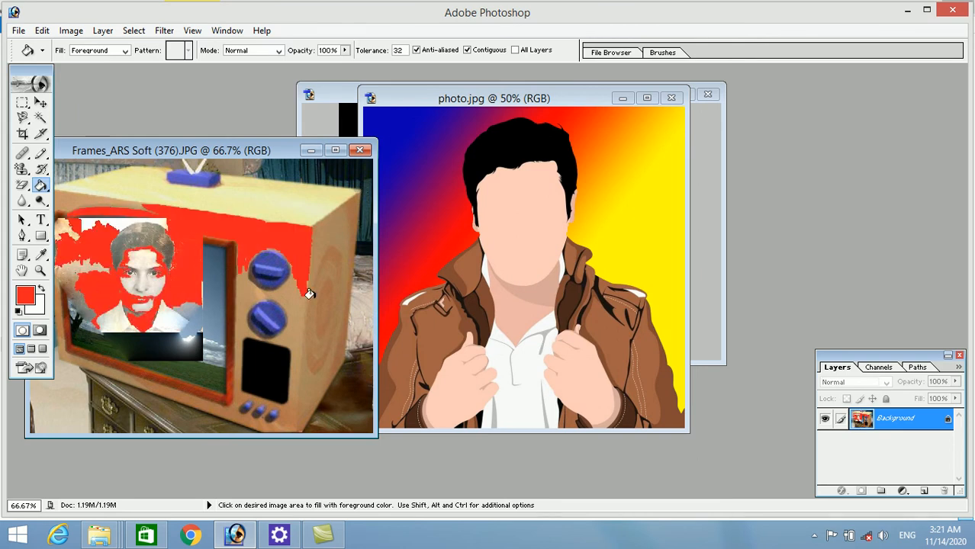
click(306, 288)
click(275, 212)
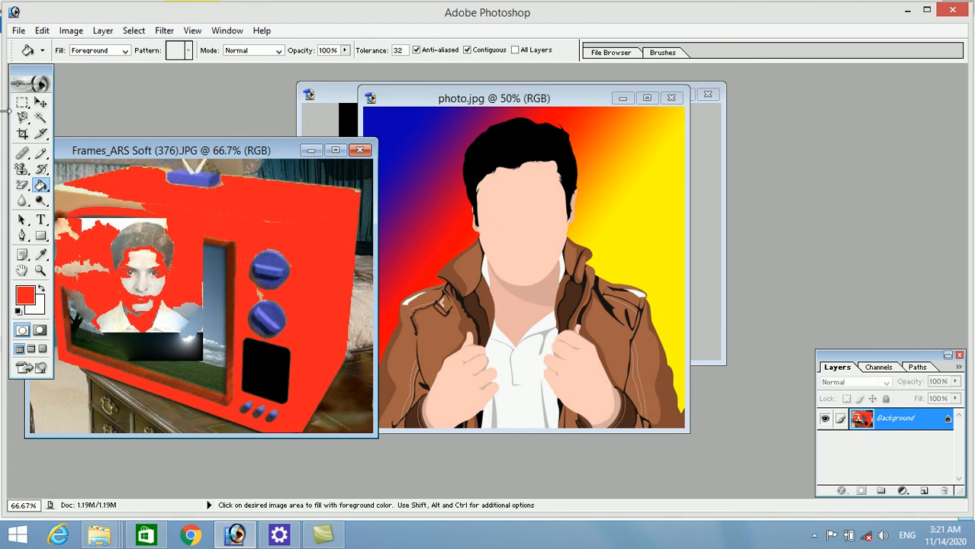
Choose the Blur tool, minimize photo.jpg and close the gradient-filled ert.jpg without saving.
click(24, 200)
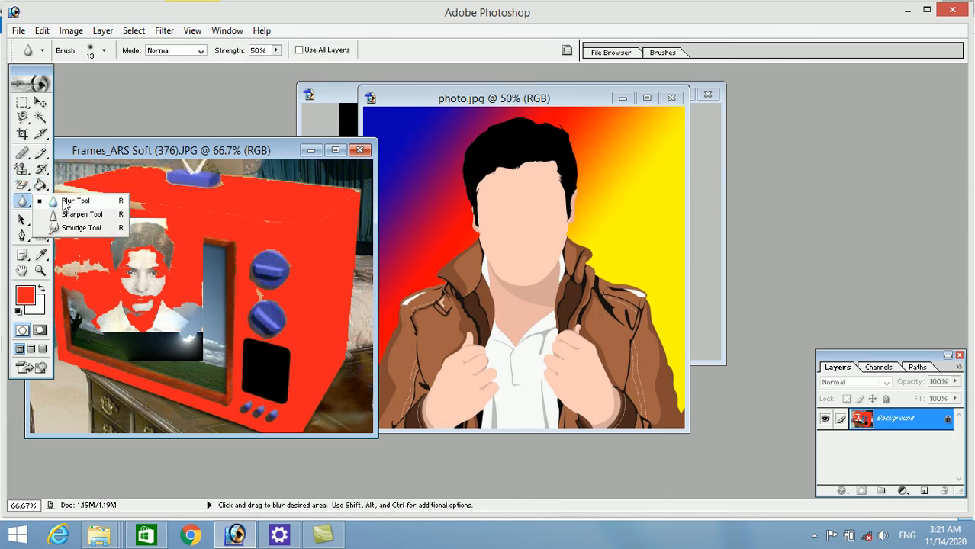
click(64, 203)
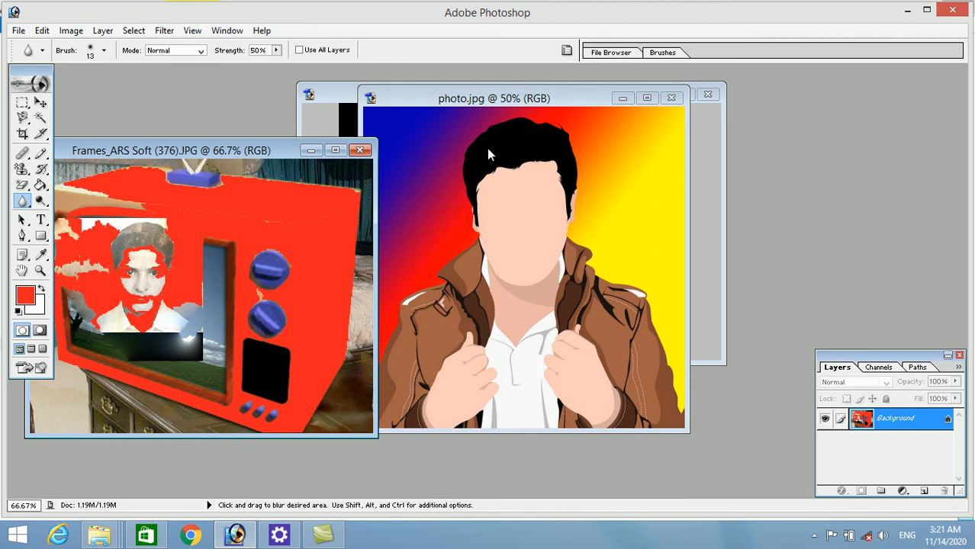
click(622, 100)
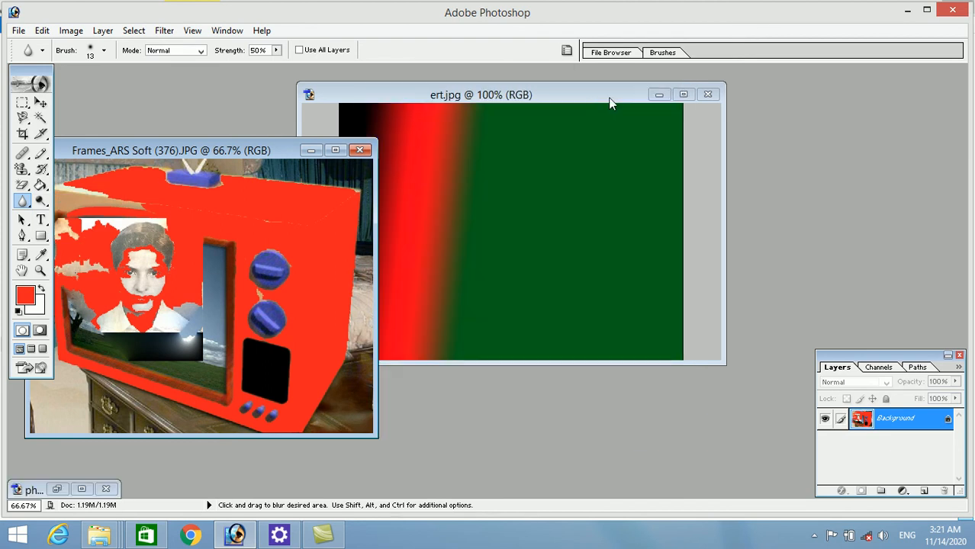
click(707, 95)
click(489, 213)
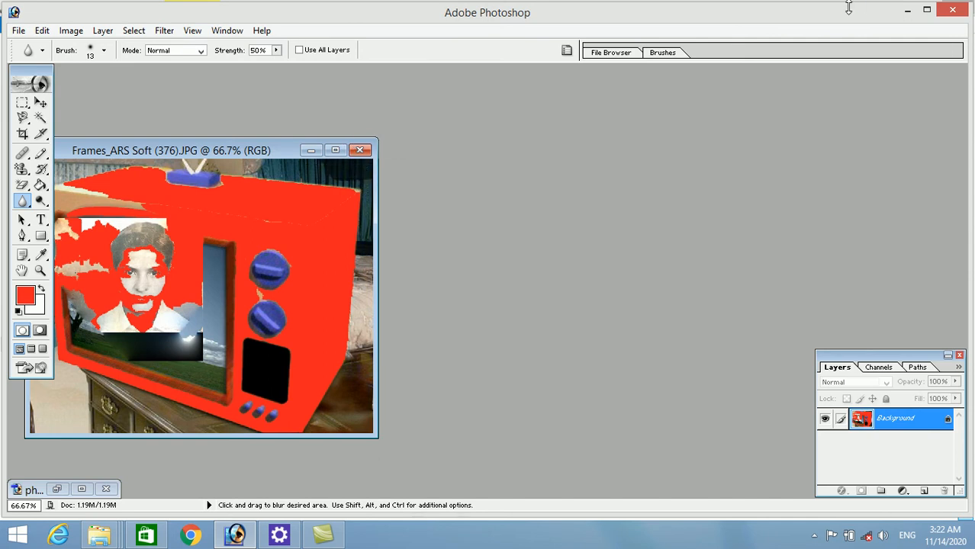
Open ert.jpg again from the UDF VOLUME (H:) drive and maximize its window.
click(908, 12)
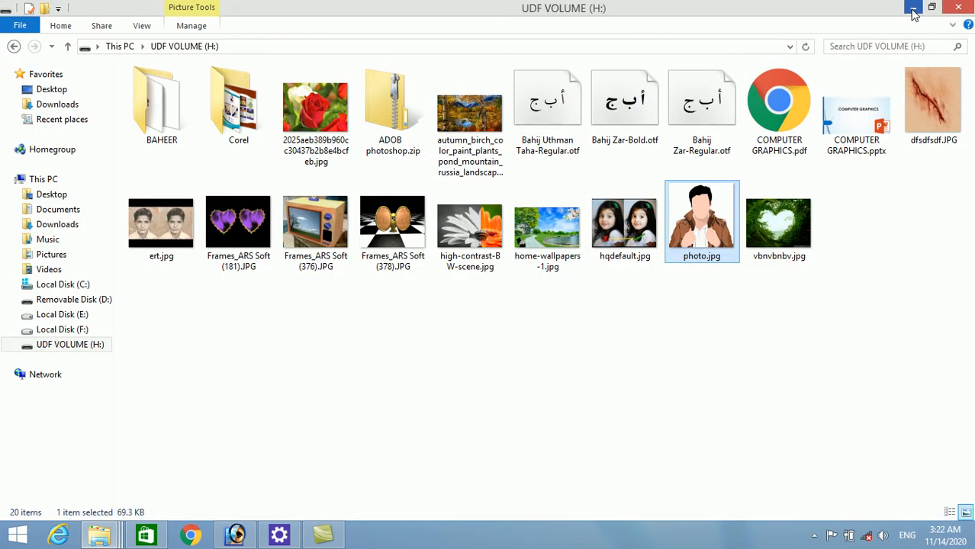
drag(134, 225, 397, 287)
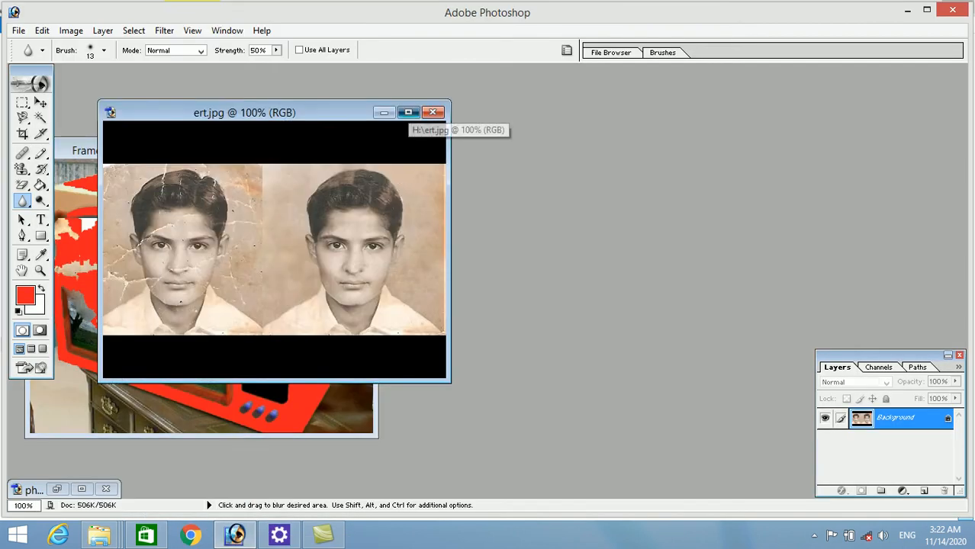
click(408, 112)
Blur both eyes of the undamaged portrait in ert.jpg using the Blur tool with a 50-pixel brush.
ctrl+click(491, 270)
ctrl+click(491, 270)
ctrl+click(491, 270)
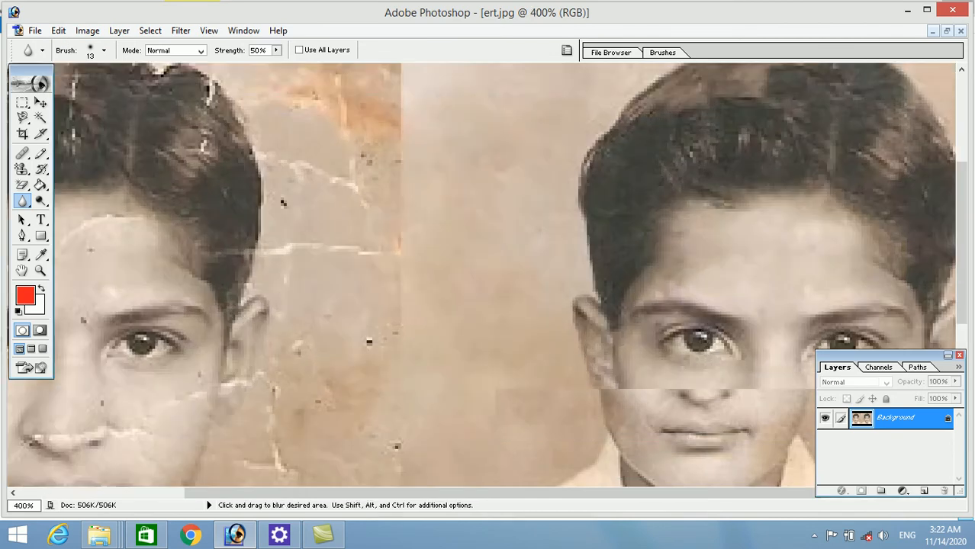
drag(299, 364, 69, 229)
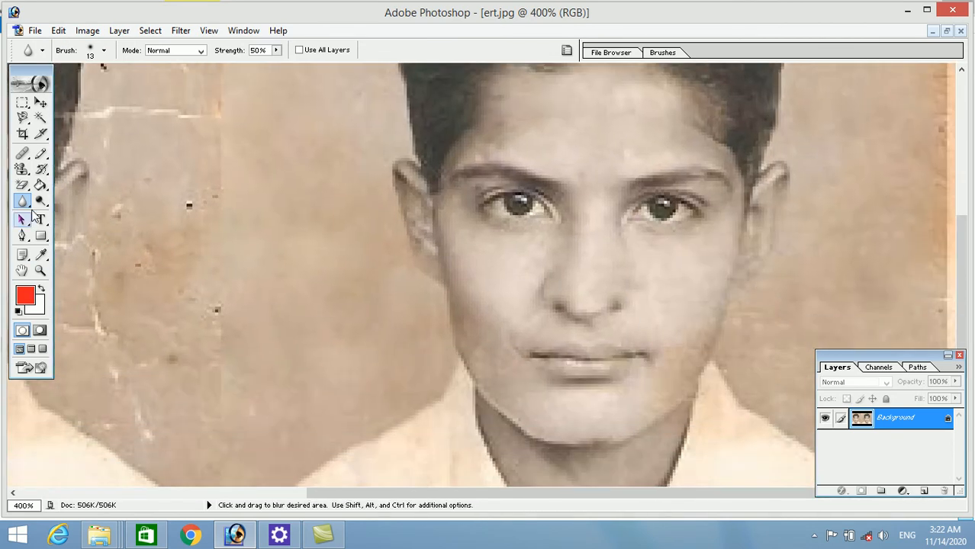
click(34, 206)
click(76, 200)
key(bracketright)
key(bracketright)
key(bracketright)
key(bracketright)
click(510, 231)
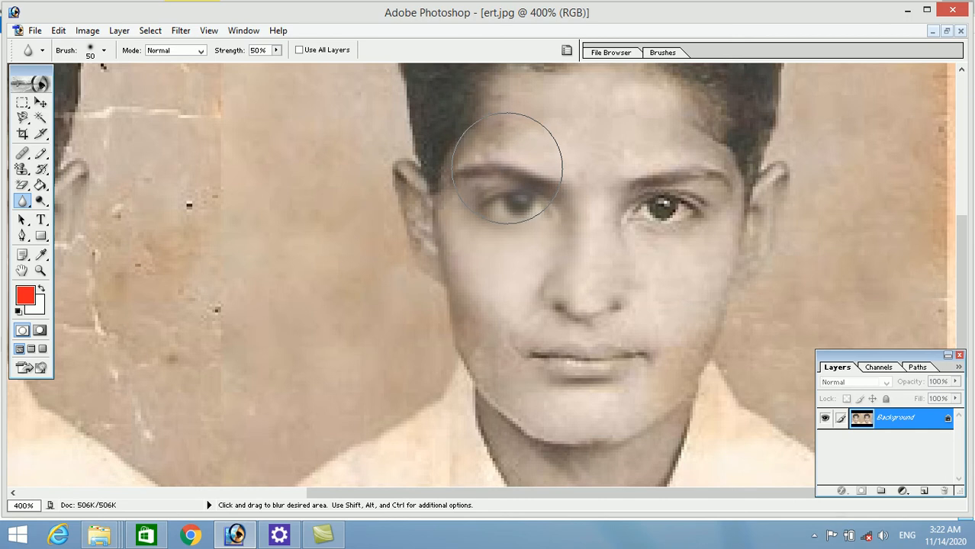
drag(507, 168, 531, 183)
mouse_move(684, 196)
mouse_down()
mouse_move(661, 208)
mouse_move(635, 174)
mouse_up()
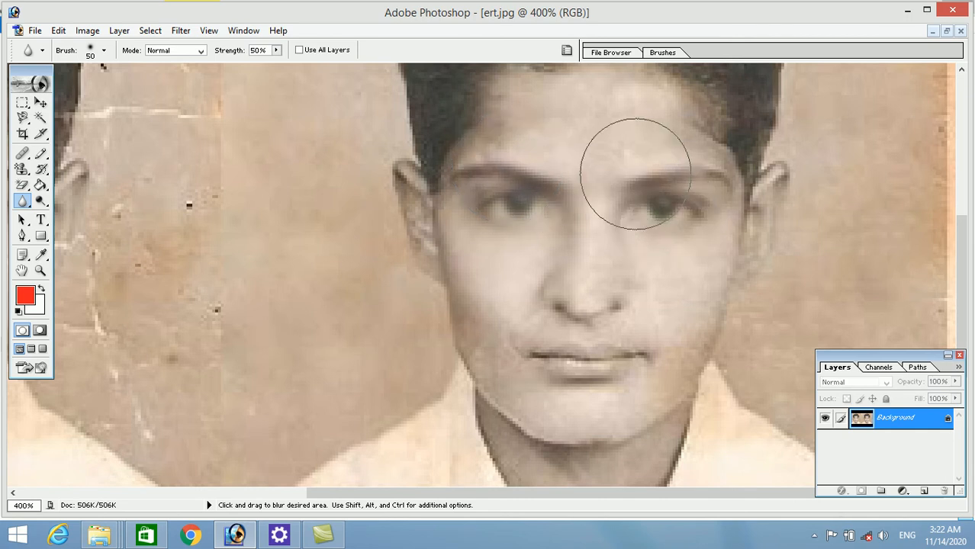
Raise the Blur strength to 95% and blur the portrait's eyes, nose and mouth more heavily.
click(276, 50)
drag(276, 64, 309, 64)
drag(571, 183, 491, 150)
mouse_move(536, 297)
mouse_down()
mouse_move(600, 342)
mouse_move(643, 325)
mouse_move(630, 210)
mouse_move(640, 186)
mouse_move(659, 190)
mouse_move(667, 202)
mouse_move(638, 218)
mouse_up()
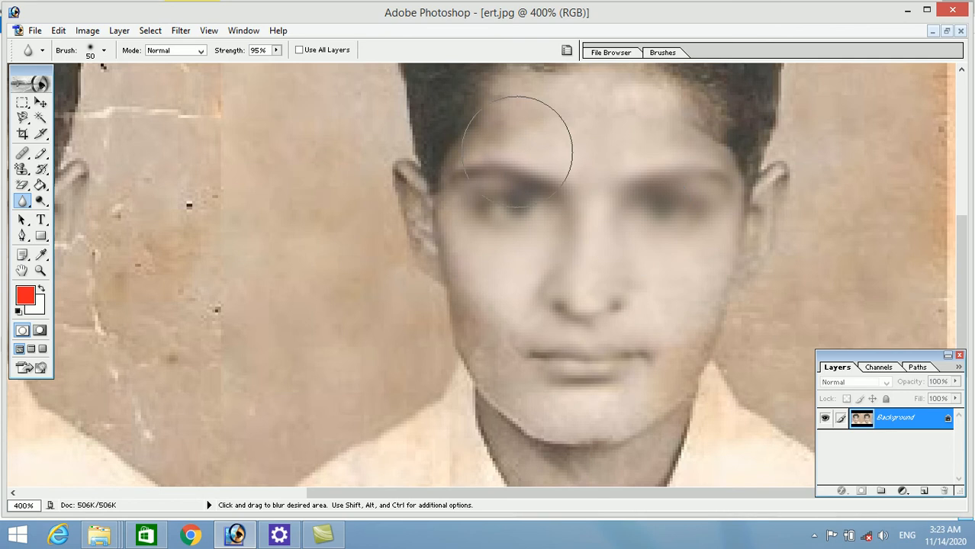
Choose the Sharpen tool and open home-wallpapers-1.jpg from the UDF VOLUME (H:) drive.
click(23, 200)
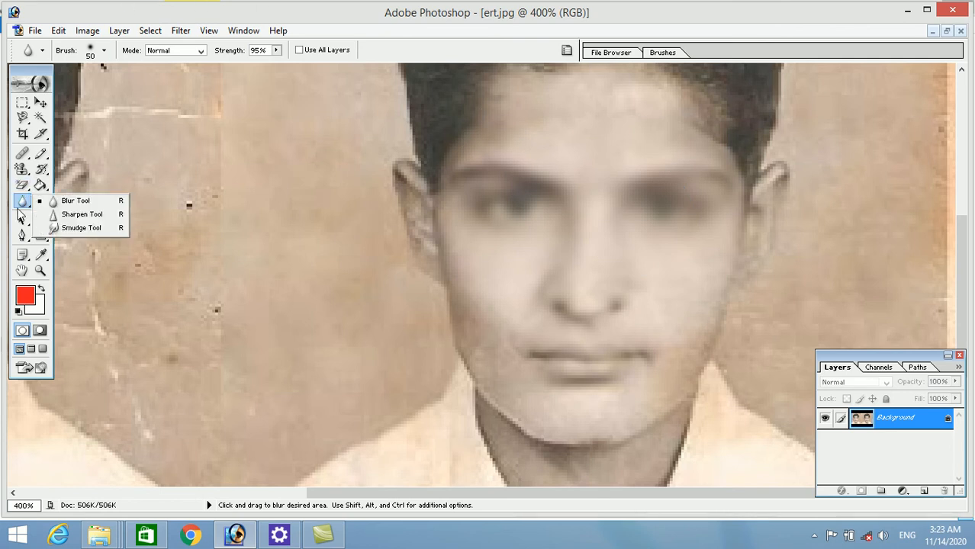
click(76, 215)
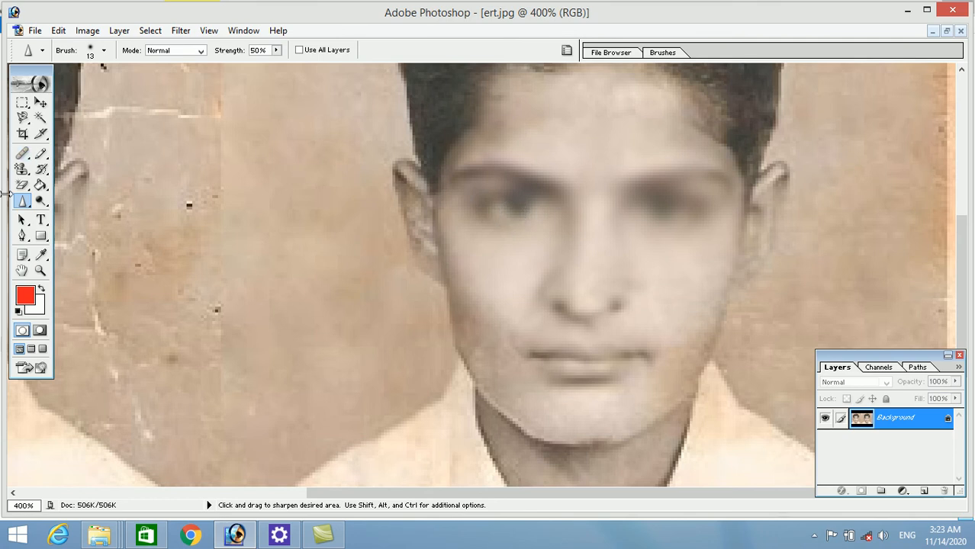
click(905, 10)
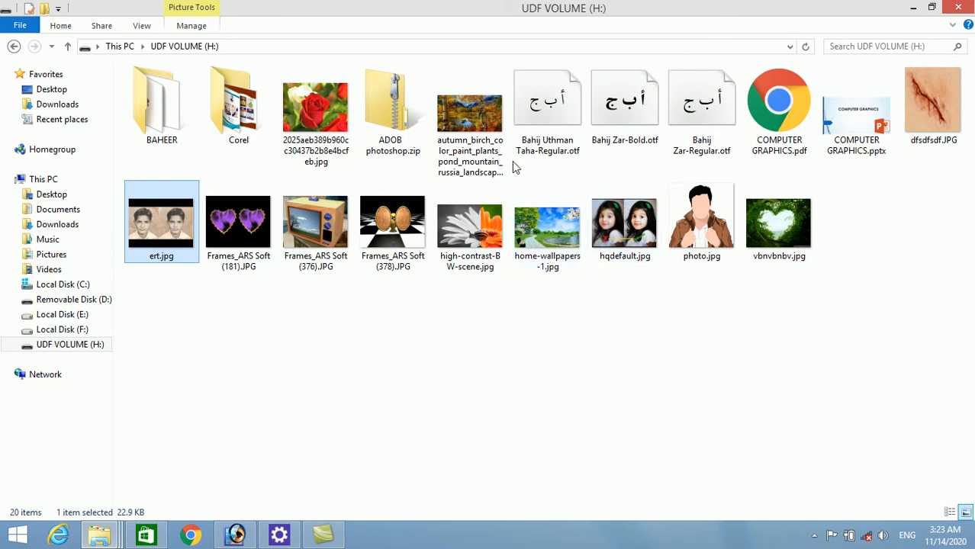
drag(522, 231, 346, 359)
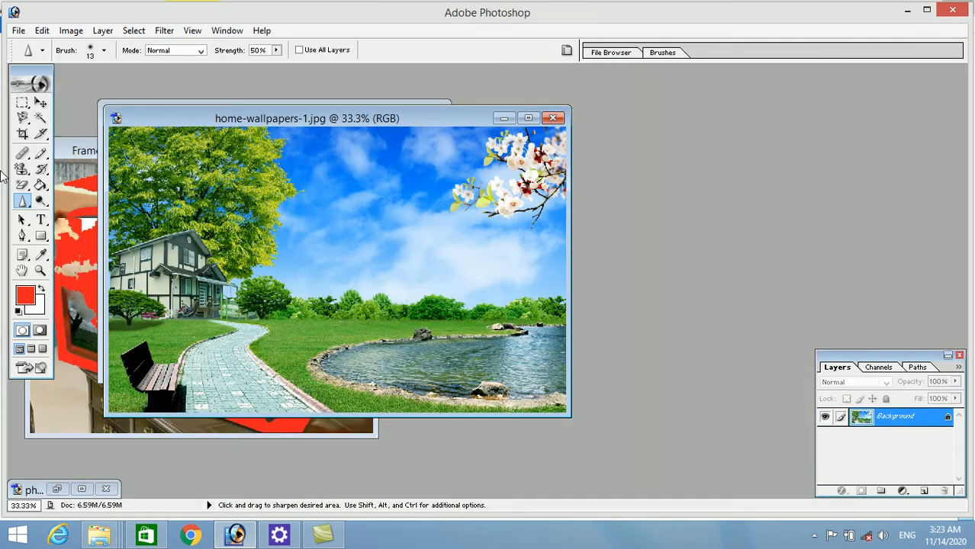
Maximize home-wallpapers-1.jpg and smudge the tree's protruding leaf tip into the blue sky with the Smudge tool at 50% strength.
click(22, 201)
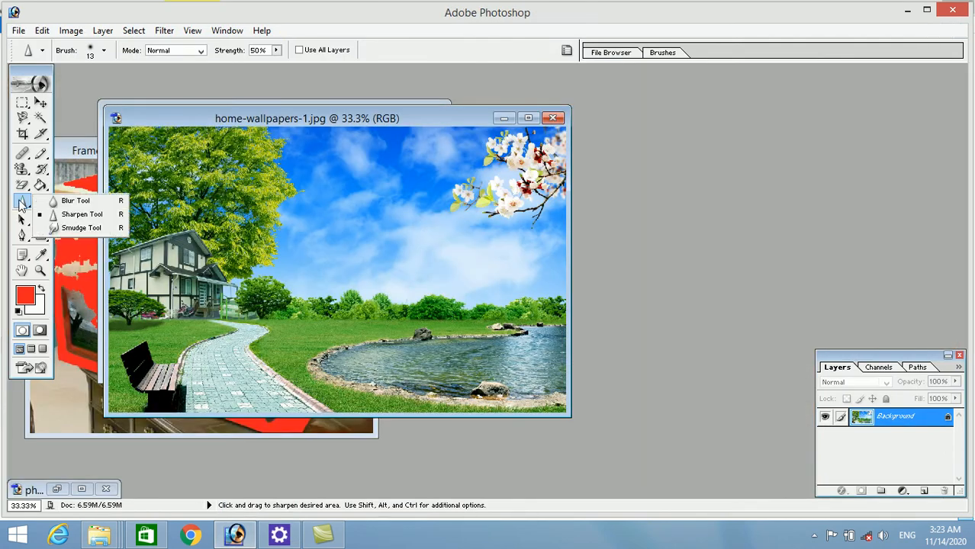
click(62, 229)
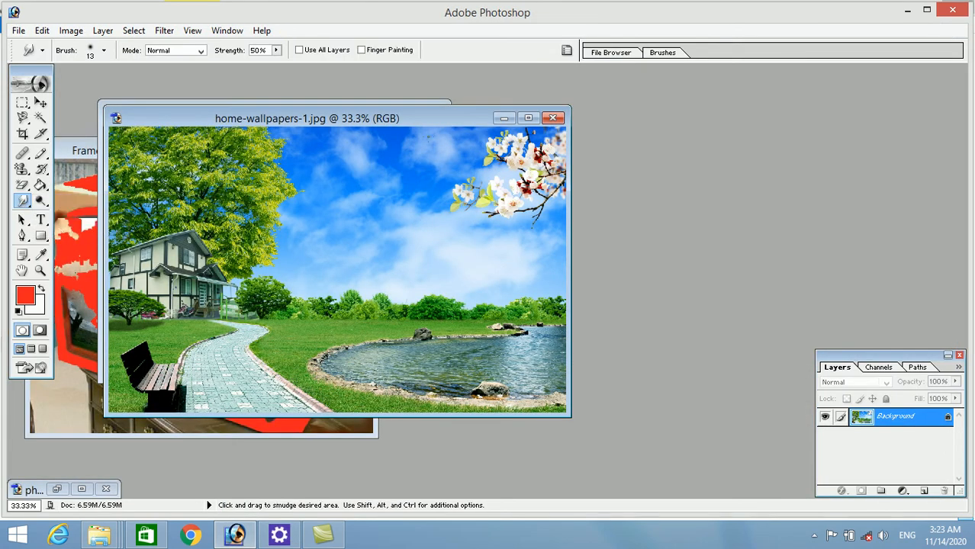
click(528, 117)
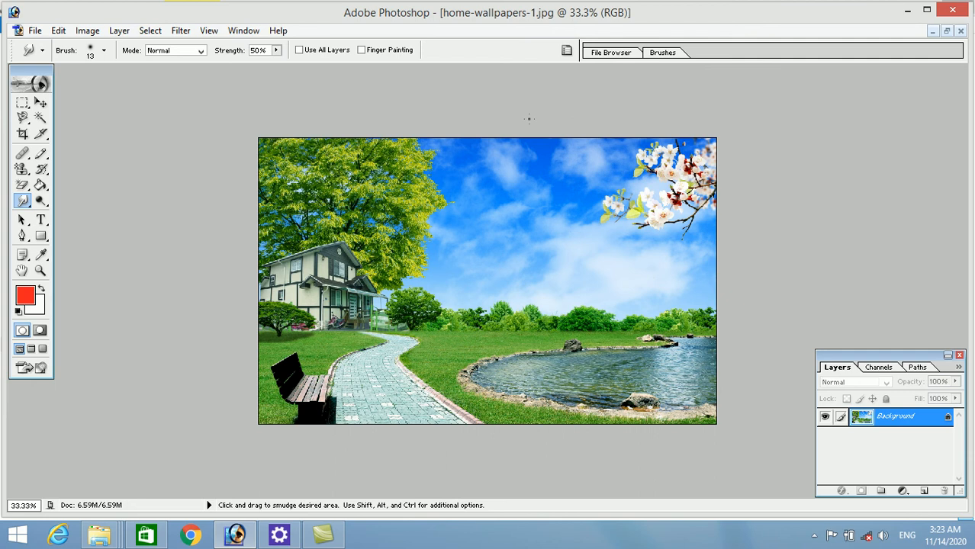
key(ctrl+space)
ctrl+click(465, 221)
ctrl+click(464, 222)
ctrl+click(464, 222)
ctrl+click(429, 198)
mouse_move(330, 351)
mouse_down()
mouse_move(329, 334)
mouse_move(417, 256)
mouse_up()
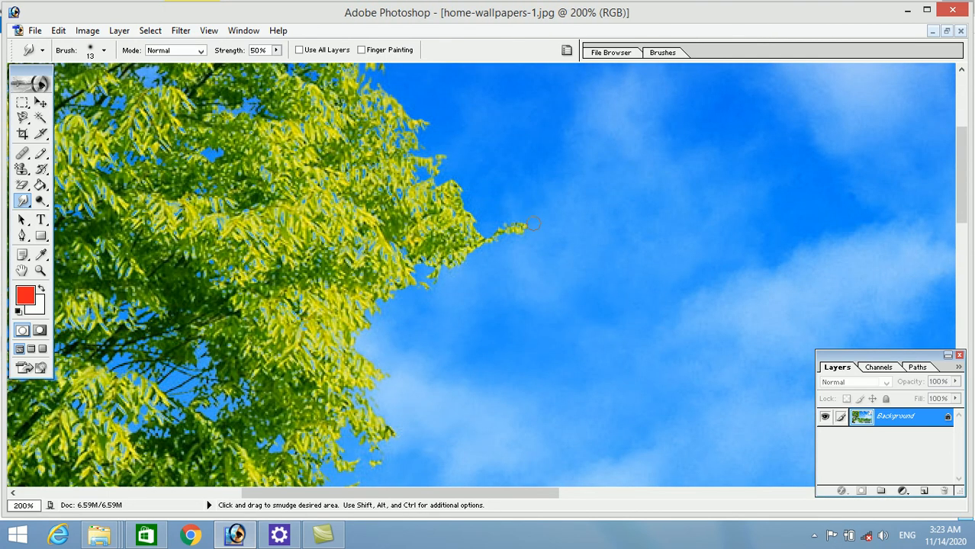
mouse_move(535, 226)
mouse_down()
mouse_move(494, 247)
mouse_move(514, 230)
mouse_move(531, 235)
mouse_move(506, 230)
mouse_move(538, 222)
mouse_up()
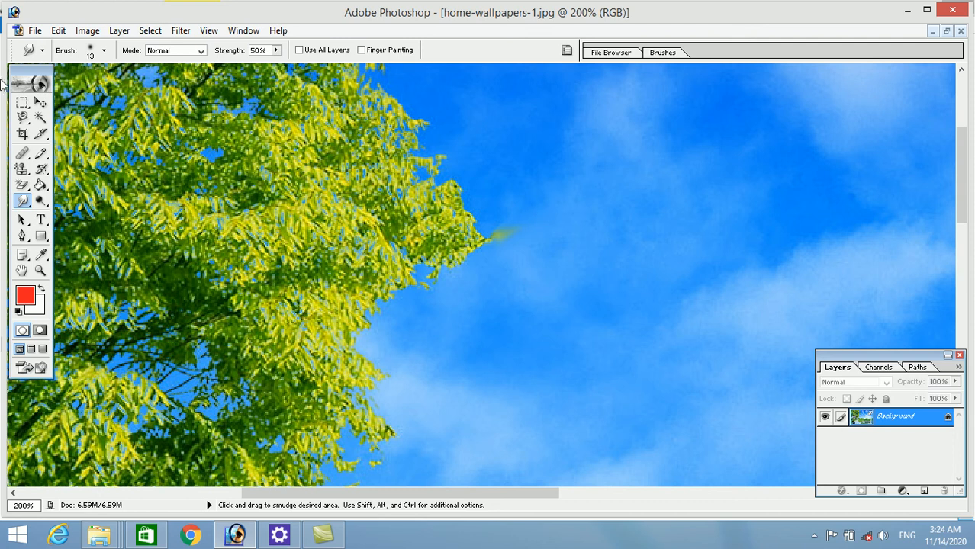
Return home-wallpapers-1.jpg to a floating window moved aside, and revert Frames_ARS Soft (376).JPG to its saved version.
click(946, 31)
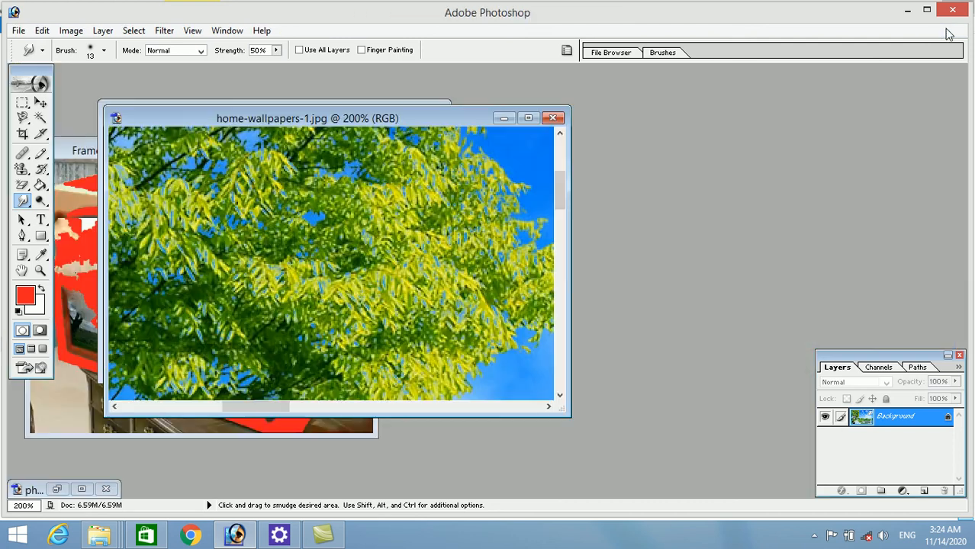
drag(455, 112, 776, 101)
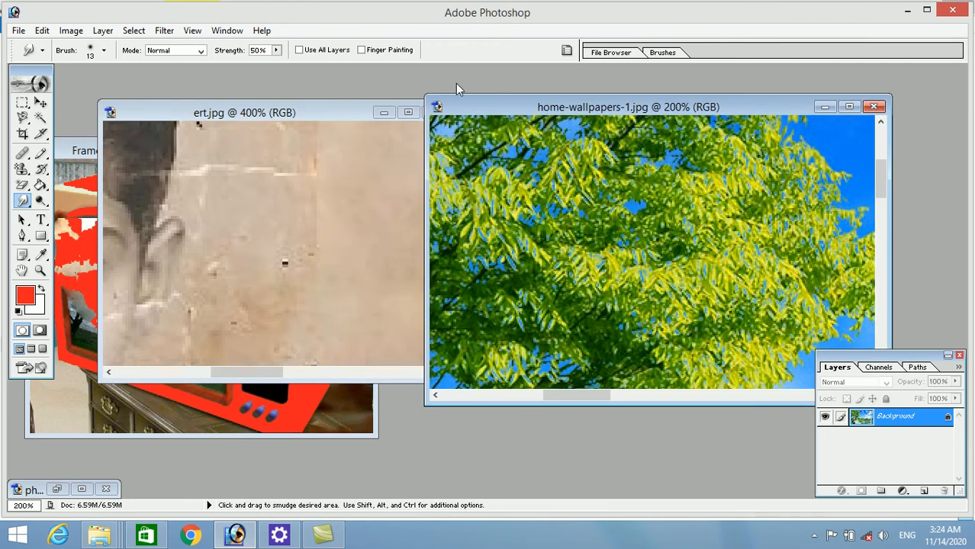
click(84, 381)
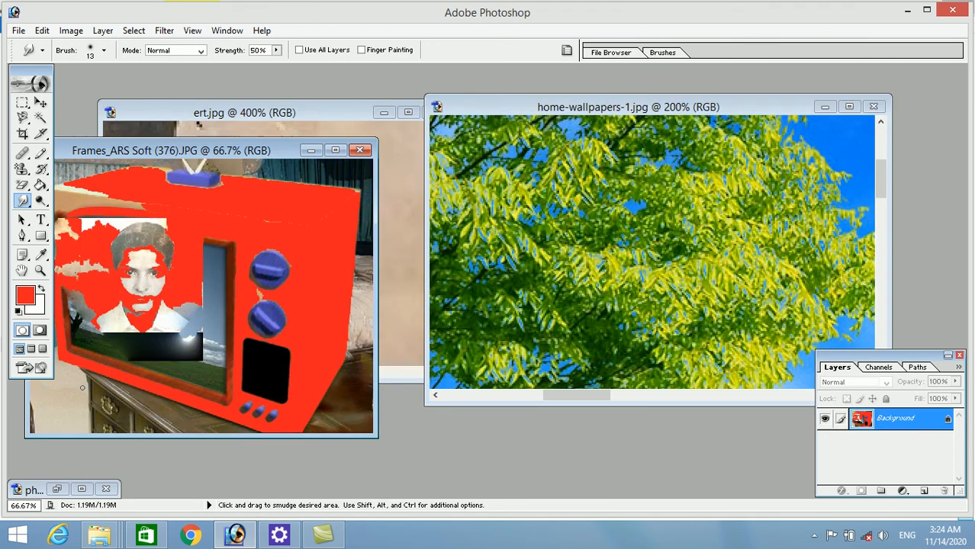
key(alt+f)
key(v)
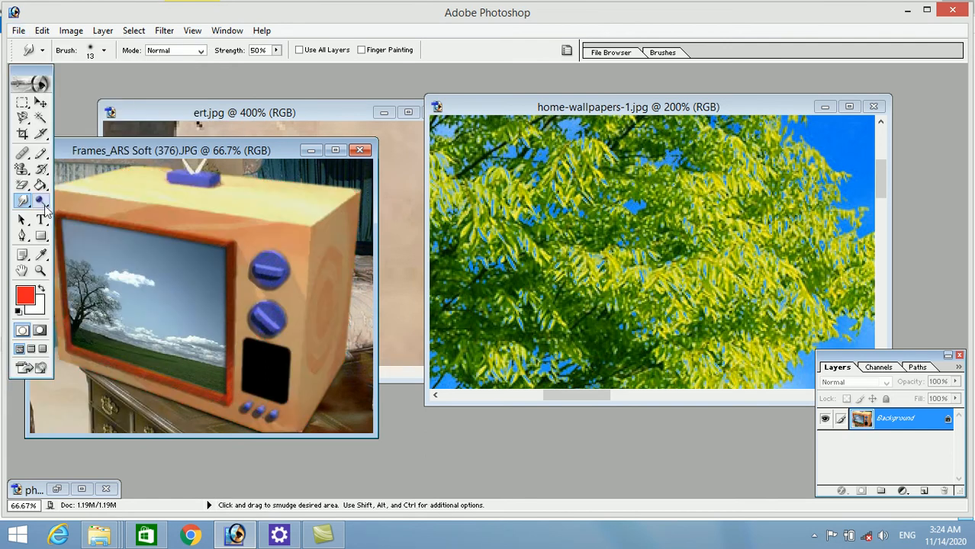
Switch to File Explorer, close the walpaper folder and browse the drives to UDF VOLUME (H:).
click(909, 9)
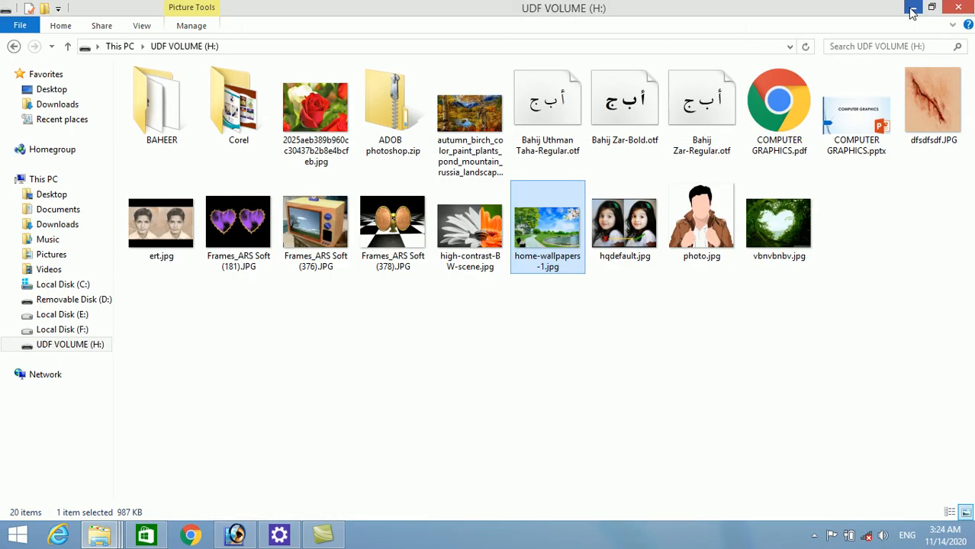
click(912, 9)
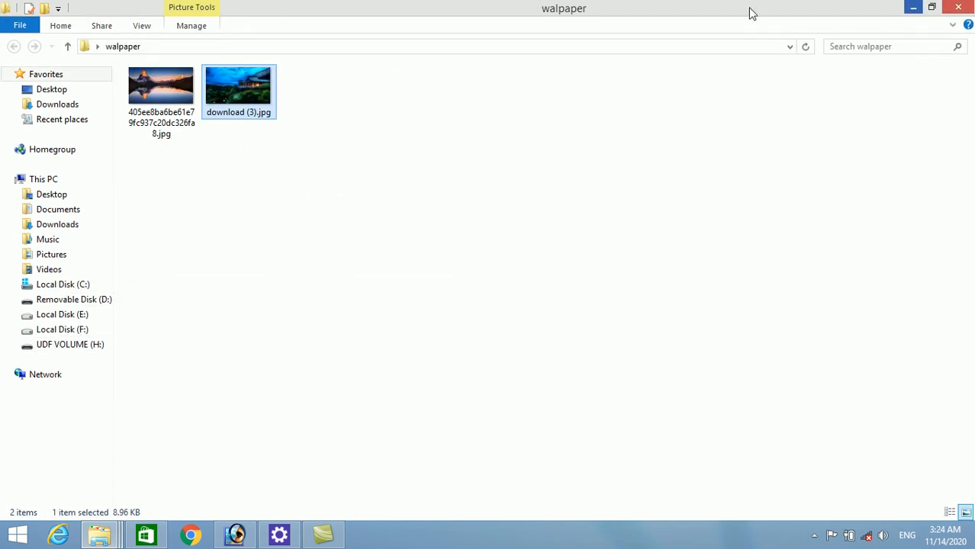
click(960, 6)
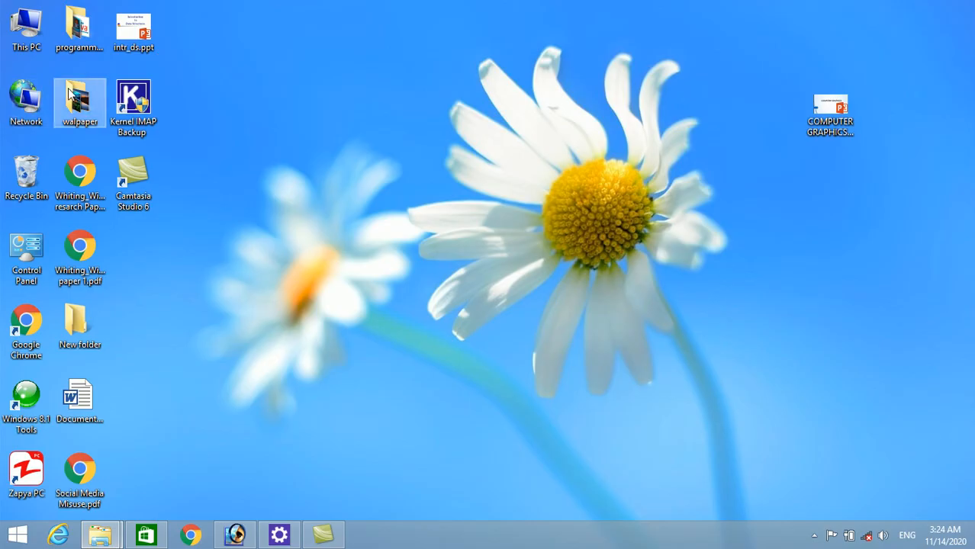
double_click(79, 95)
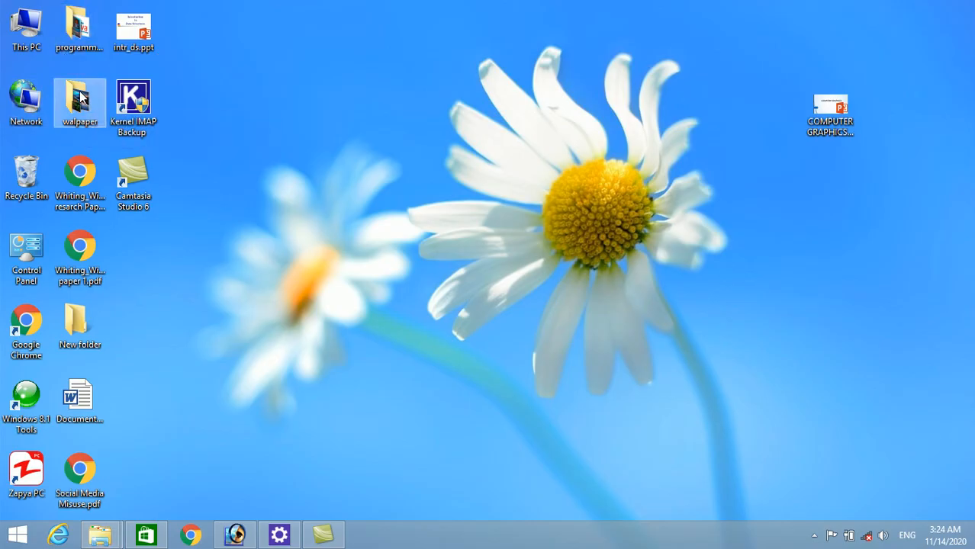
click(76, 313)
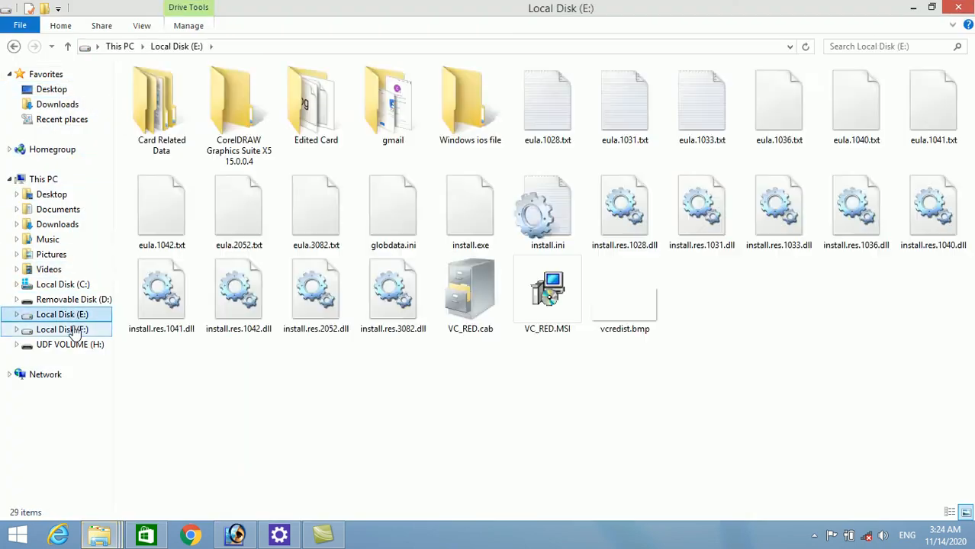
click(77, 329)
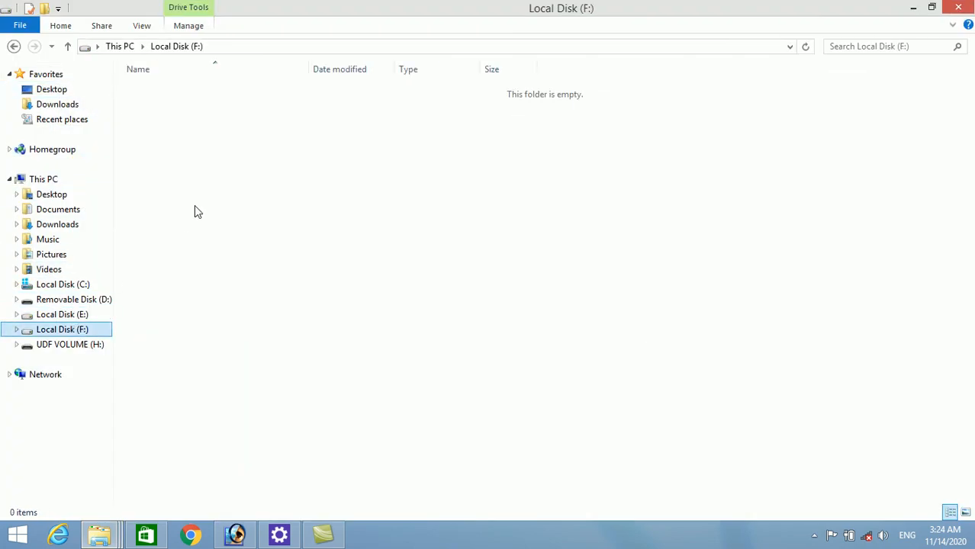
click(69, 345)
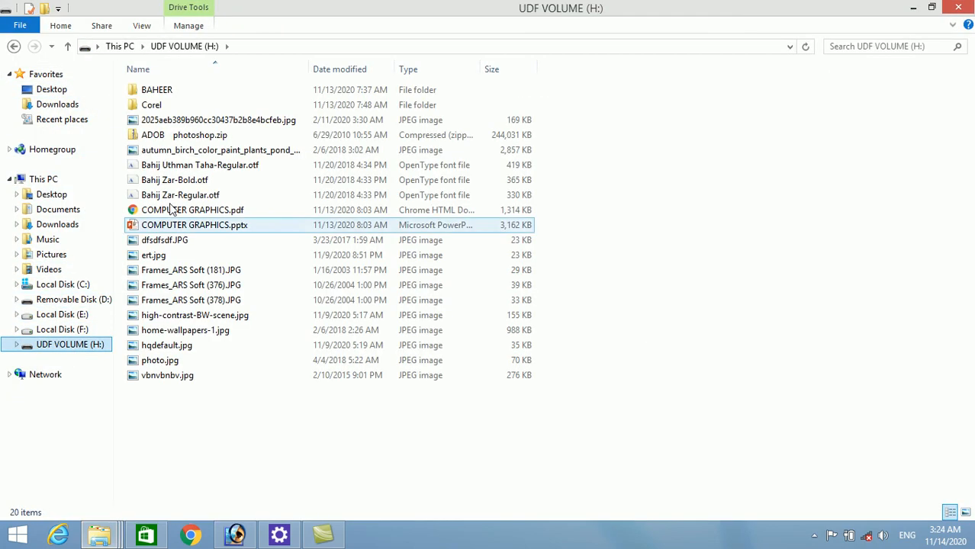
Show the drive's files as thumbnails and bring ert.jpg into Photoshop.
click(964, 513)
drag(164, 229, 333, 383)
key(ctrl+minus)
key(ctrl+minus)
key(ctrl+minus)
key(ctrl+minus)
key(ctrl+minus)
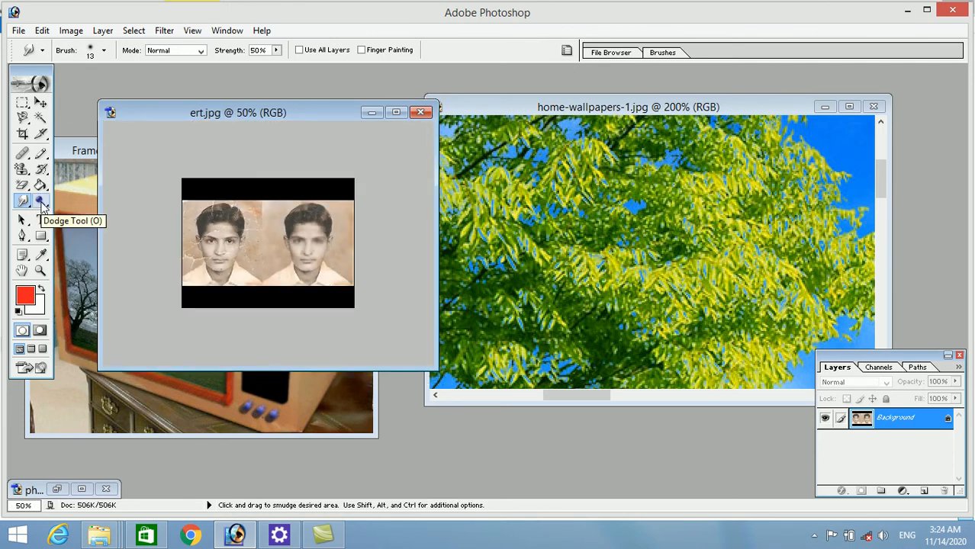
Maximize ert.jpg and lighten the damaged portrait's hair with the Dodge tool, using a 65 px brush, Midtones range and 50% exposure.
click(42, 202)
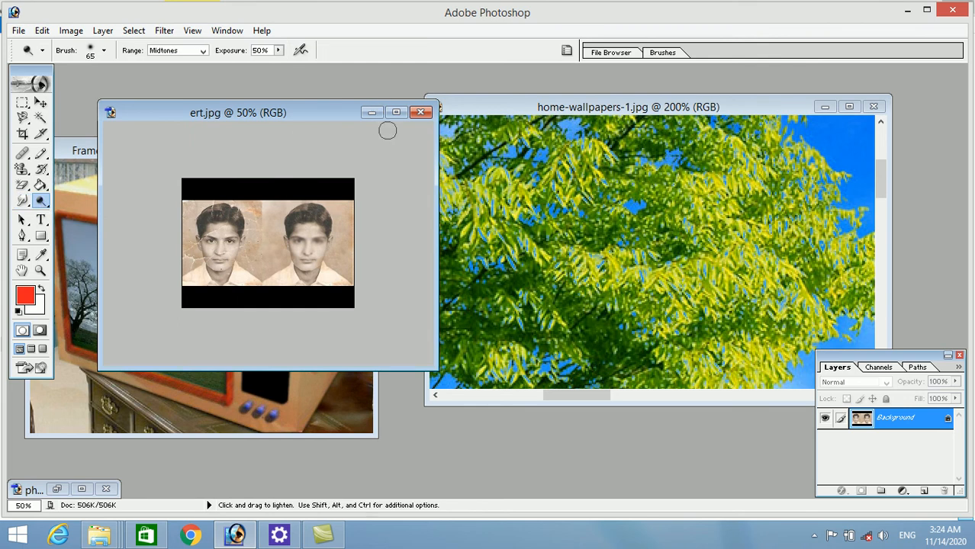
click(397, 112)
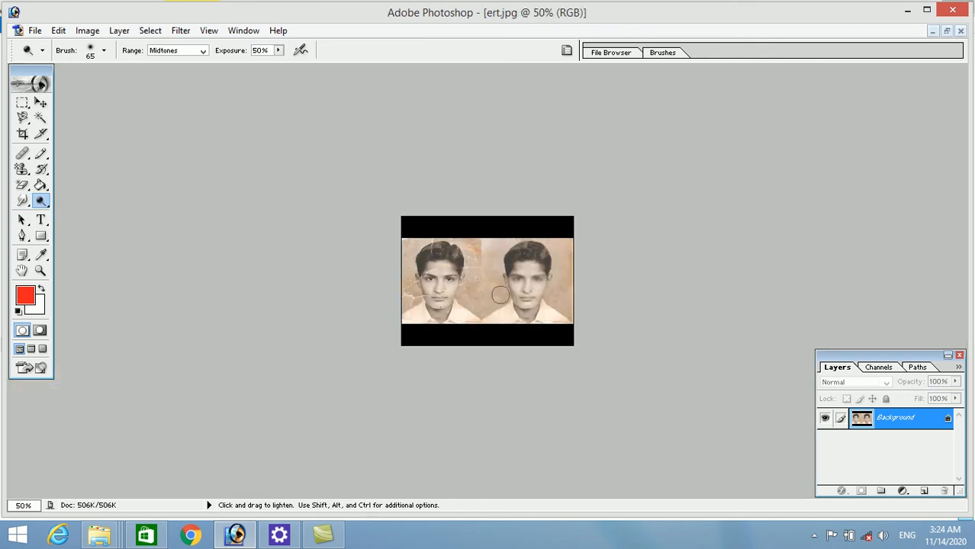
key(ctrl+space)
ctrl+click(541, 262)
double_click(541, 262)
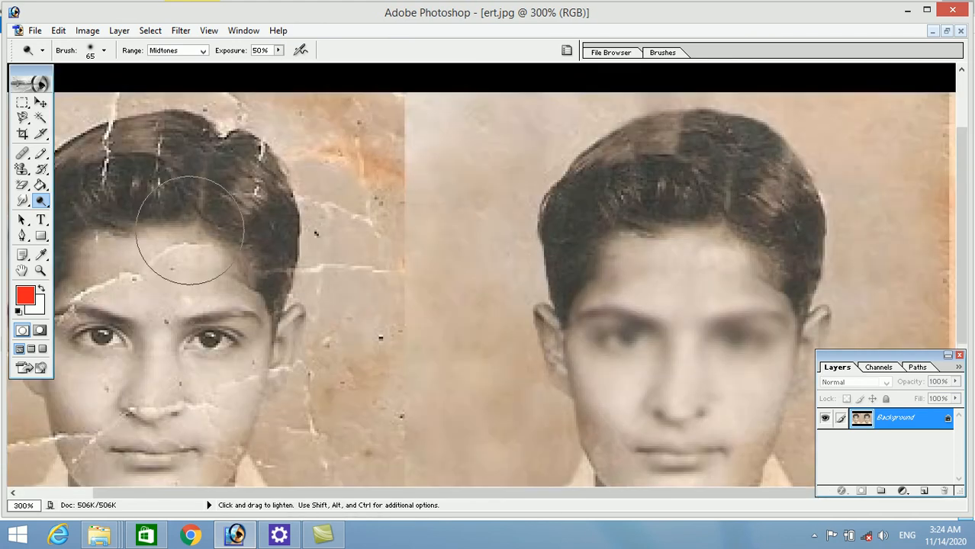
mouse_move(208, 199)
mouse_down()
mouse_move(261, 232)
mouse_move(289, 273)
mouse_move(163, 154)
mouse_move(226, 153)
mouse_move(283, 192)
mouse_move(359, 209)
mouse_up()
key(space)
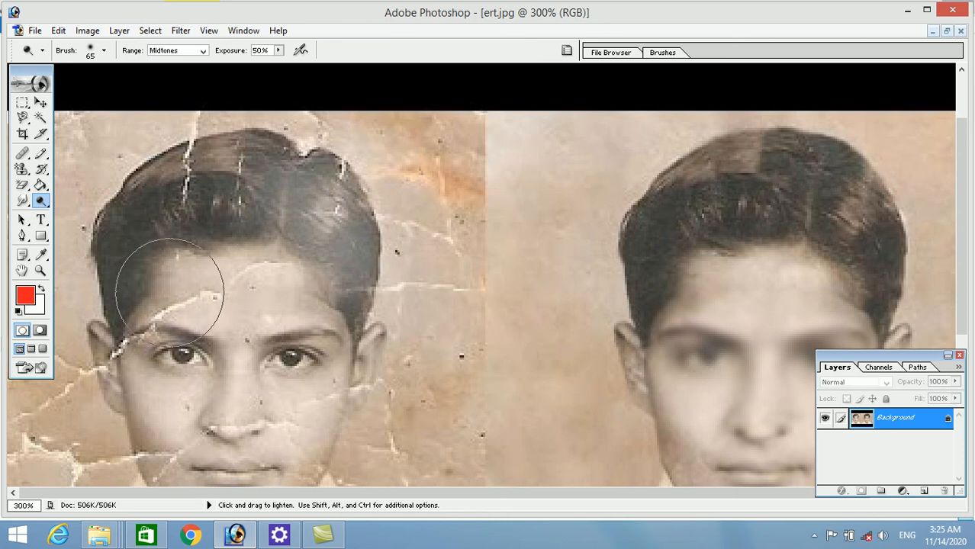
Reduce the Dodge brush to 20 px and lighten the damaged portrait's face from the cheek to the forehead.
key(bracketleft)
key(bracketleft)
key(bracketleft)
key(bracketleft)
key(bracketleft)
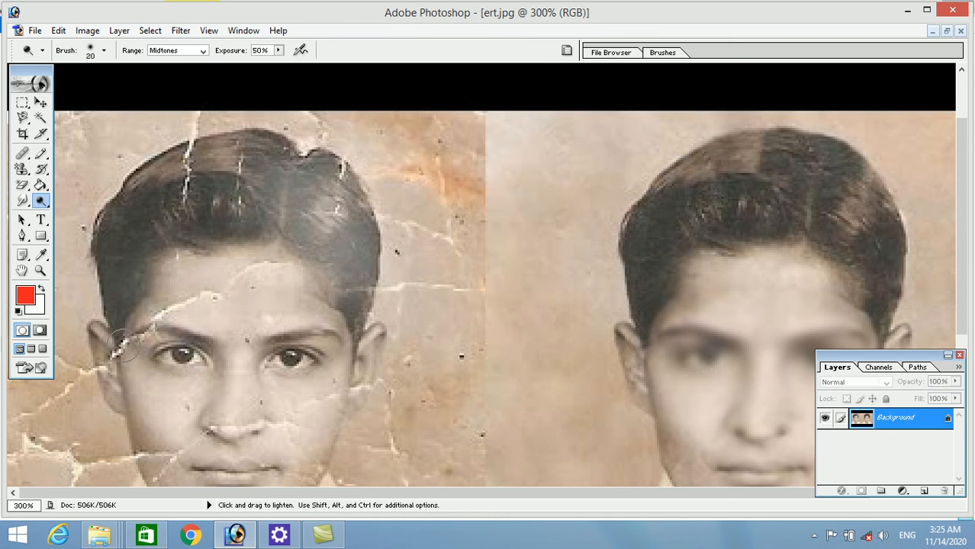
mouse_move(163, 420)
mouse_down()
mouse_move(139, 444)
mouse_move(136, 389)
mouse_move(138, 457)
mouse_move(128, 350)
mouse_move(153, 294)
mouse_move(167, 300)
mouse_move(224, 283)
mouse_move(285, 249)
mouse_move(320, 275)
mouse_up()
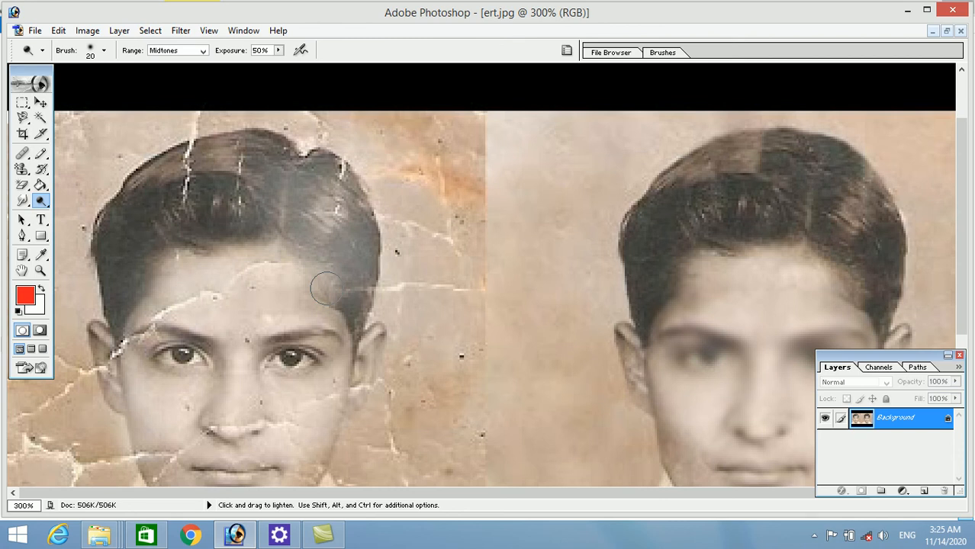
Darken the damaged portrait's hair and mid-forehead with the Burn tool, using a 65 px brush, Midtones range and 50% exposure.
drag(42, 202, 61, 210)
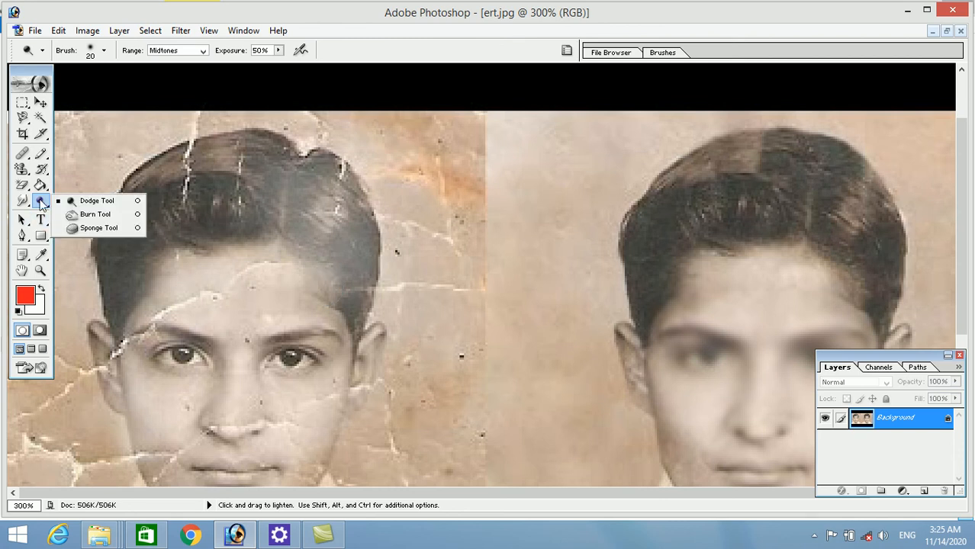
click(85, 217)
mouse_move(290, 195)
mouse_down()
mouse_move(339, 201)
mouse_move(342, 250)
mouse_move(229, 197)
mouse_move(126, 187)
mouse_up()
mouse_move(255, 305)
mouse_down()
mouse_move(229, 323)
mouse_move(248, 305)
mouse_up()
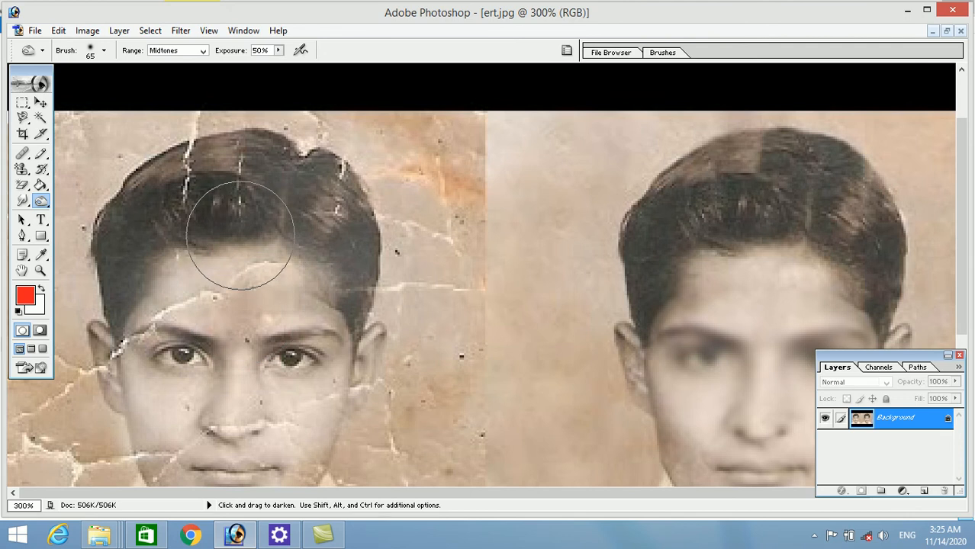
mouse_move(239, 235)
mouse_down()
mouse_move(250, 163)
mouse_move(283, 186)
mouse_move(160, 228)
mouse_move(120, 217)
mouse_move(214, 135)
mouse_move(316, 207)
mouse_move(355, 280)
mouse_move(322, 276)
mouse_move(278, 207)
mouse_move(175, 190)
mouse_up()
Return ert.jpg to a floating window and desaturate a patch of tree leaves in home-wallpapers-1.jpg with the Sponge tool at 50% flow.
mouse_move(42, 202)
mouse_down()
mouse_move(76, 234)
mouse_move(84, 229)
mouse_up()
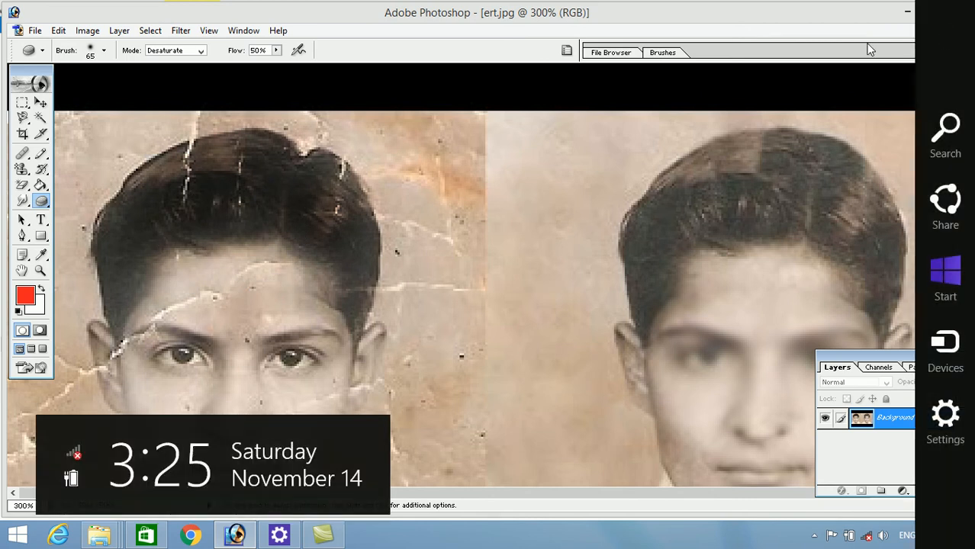
click(946, 30)
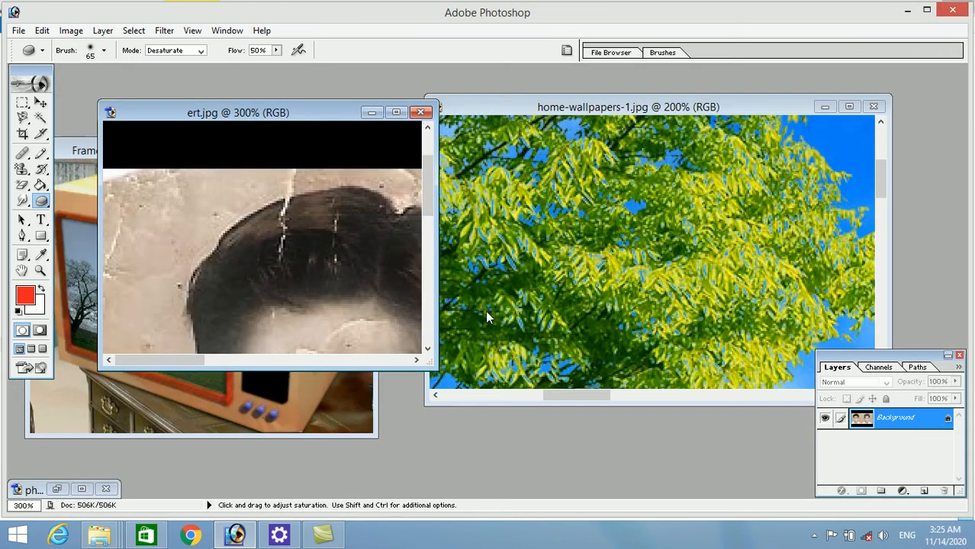
click(565, 244)
mouse_move(555, 199)
mouse_down()
mouse_move(463, 217)
mouse_move(466, 290)
mouse_up()
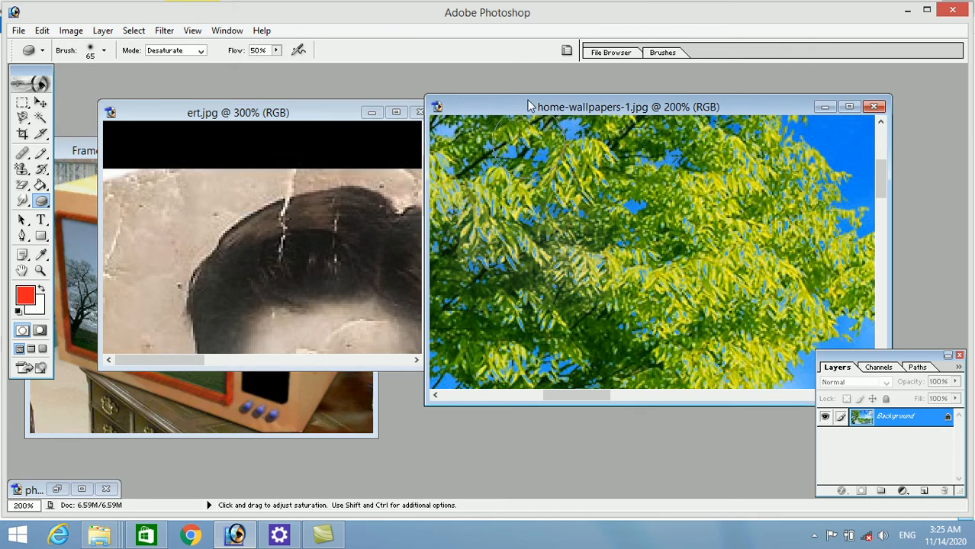
drag(527, 109, 549, 195)
mouse_move(593, 296)
mouse_down()
mouse_move(583, 358)
mouse_move(551, 335)
mouse_move(571, 385)
mouse_move(555, 357)
mouse_move(569, 381)
mouse_move(564, 336)
mouse_move(542, 359)
mouse_move(518, 338)
mouse_move(511, 385)
mouse_move(519, 362)
mouse_up()
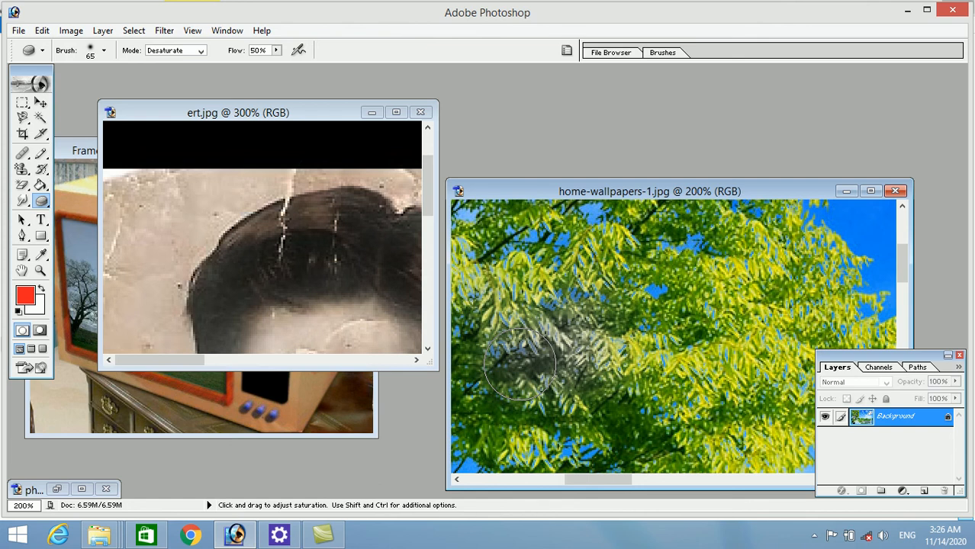
drag(520, 365, 549, 367)
Start a text entry on the tree in home-wallpapers-1.jpg with the Horizontal Type tool and maximize the image.
click(41, 221)
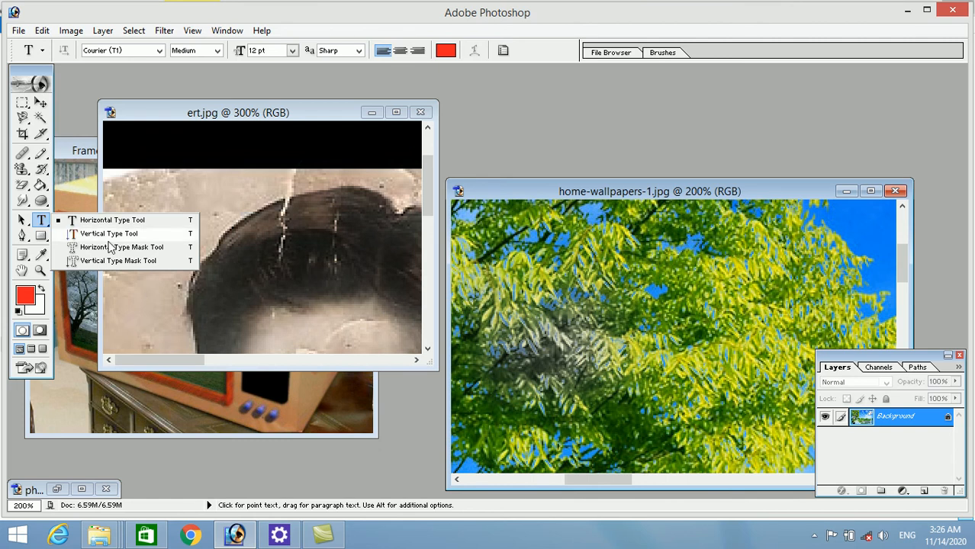
click(579, 285)
click(869, 192)
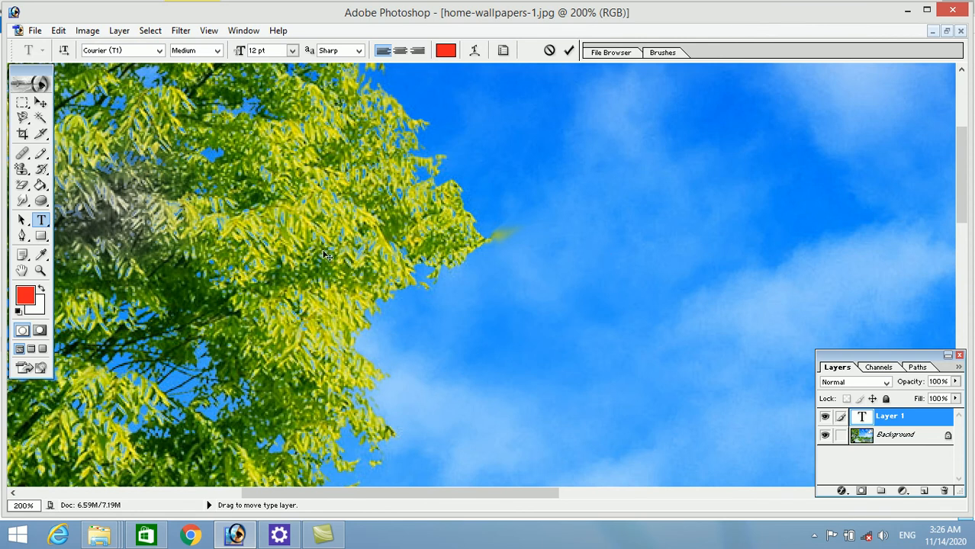
click(41, 220)
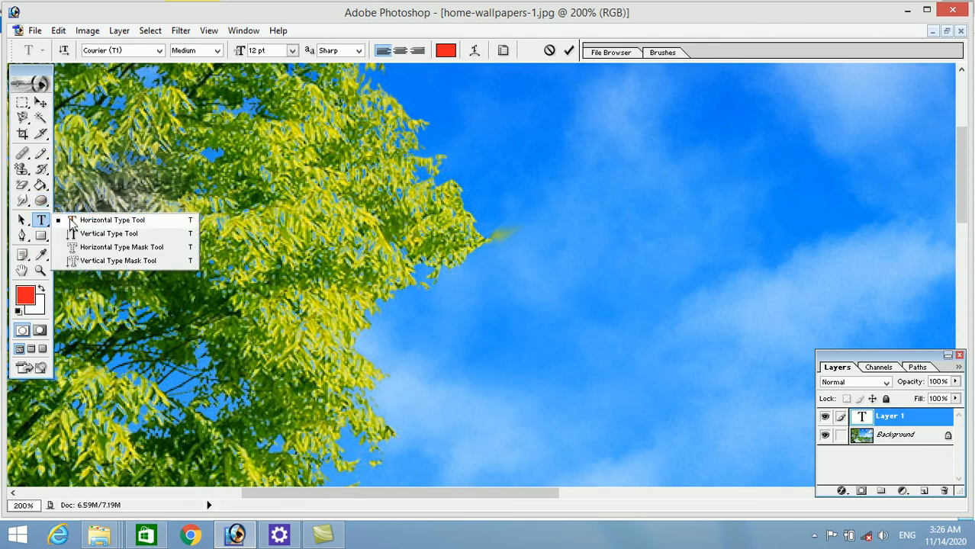
click(71, 220)
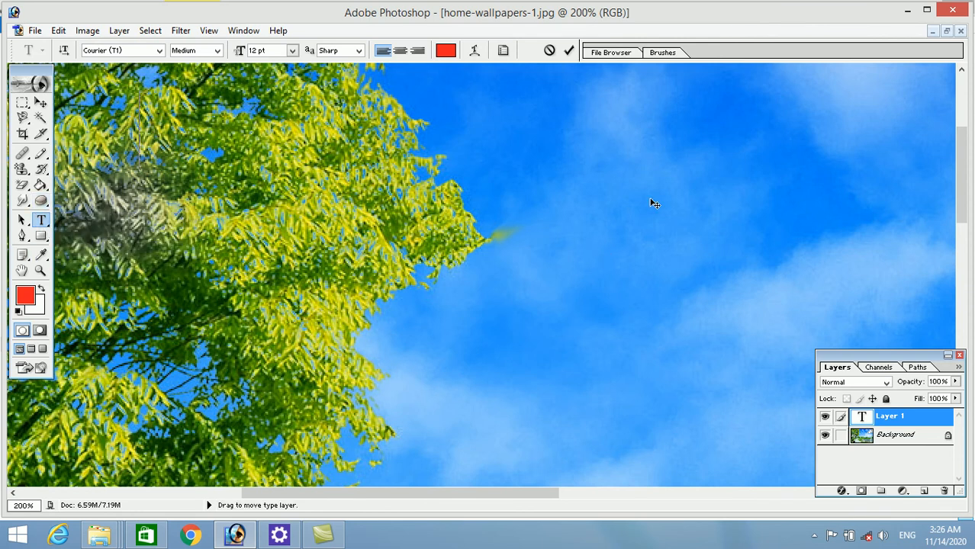
Hide the Layers palette to free the workspace around home-wallpapers-1.jpg.
click(958, 355)
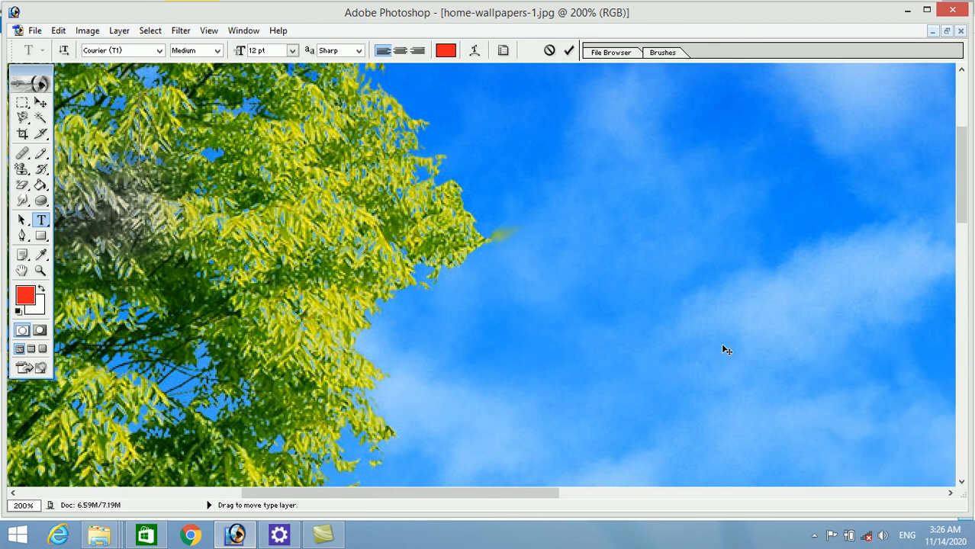
key(ctrl+minus)
key(ctrl+minus)
key(ctrl+minus)
key(ctrl+minus)
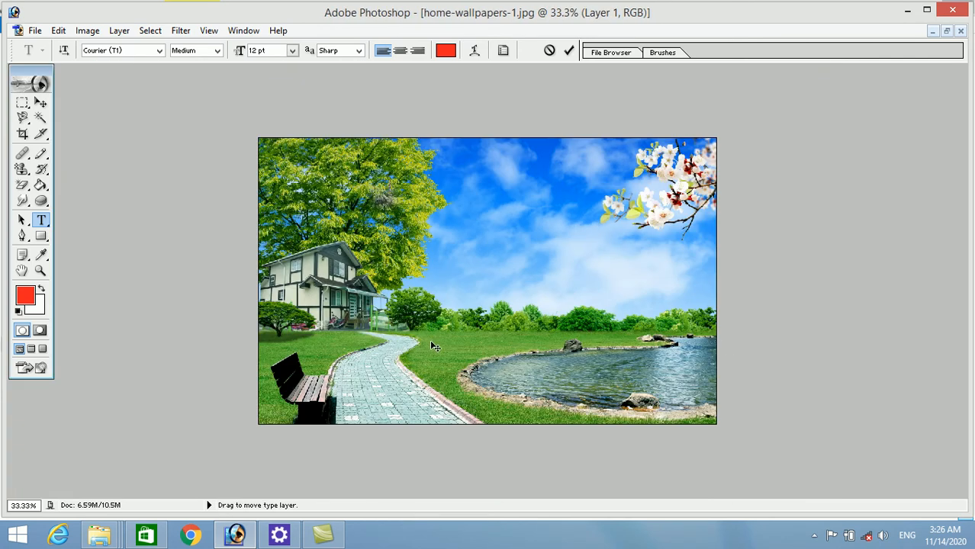
key(ctrl+w)
key(Escape)
key(ctrl+w)
key(Tab)
key(Return)
key(ctrl+w)
key(Return)
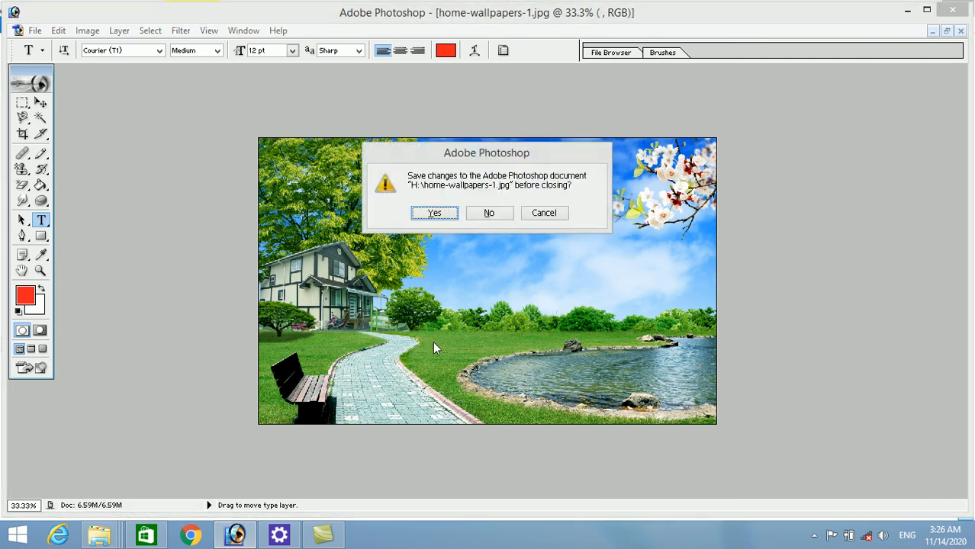
key(Return)
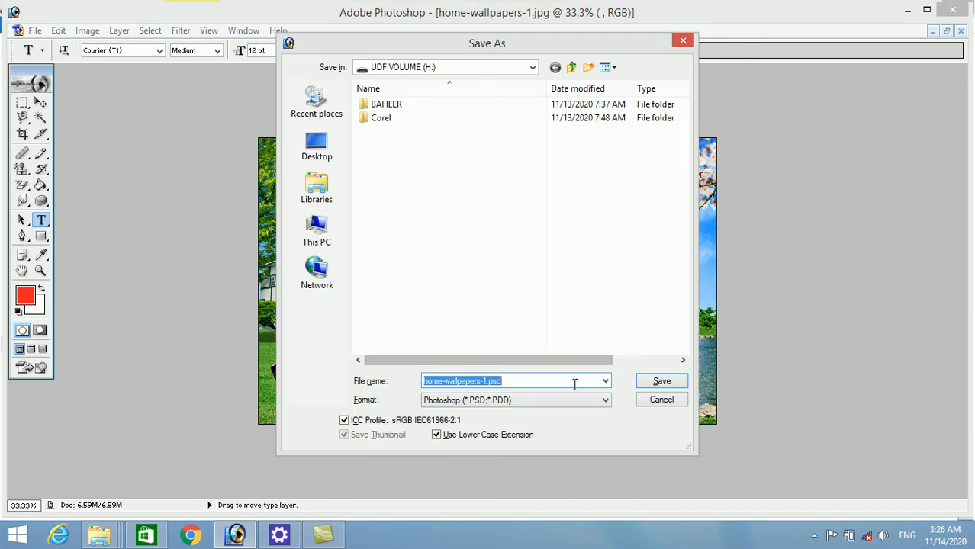
click(654, 405)
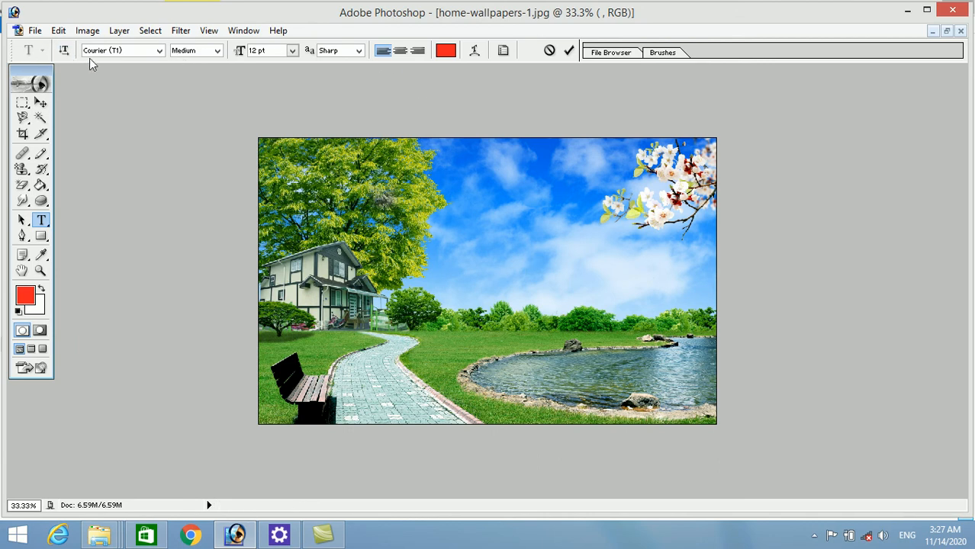
Look through the available font families and font styles for the text in the sky.
click(160, 50)
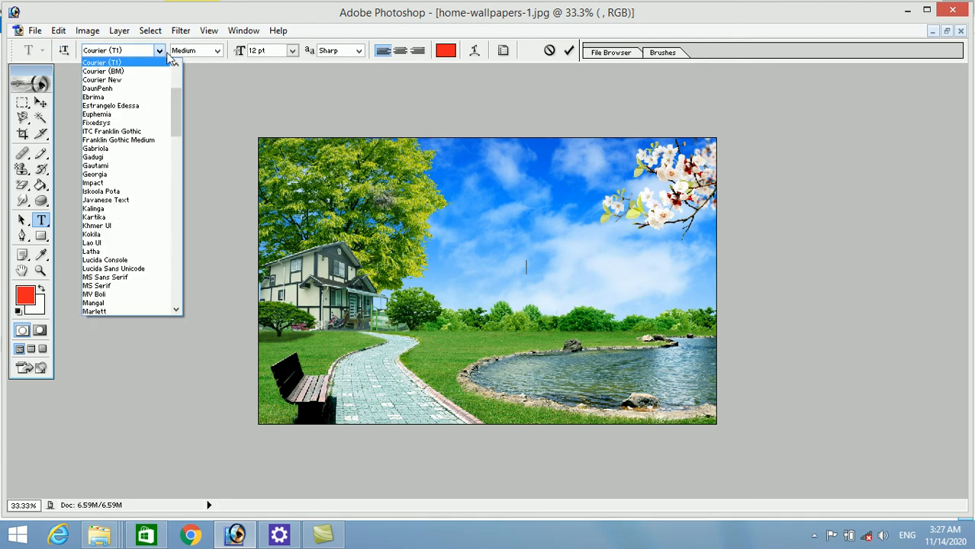
click(218, 53)
click(218, 55)
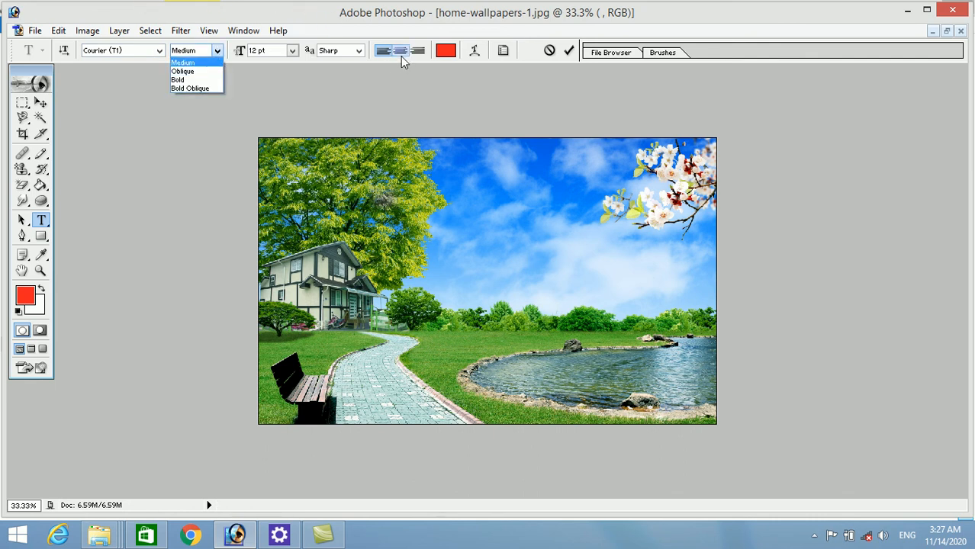
Set the text color for the entry in the sky to a pinkish red.
click(451, 53)
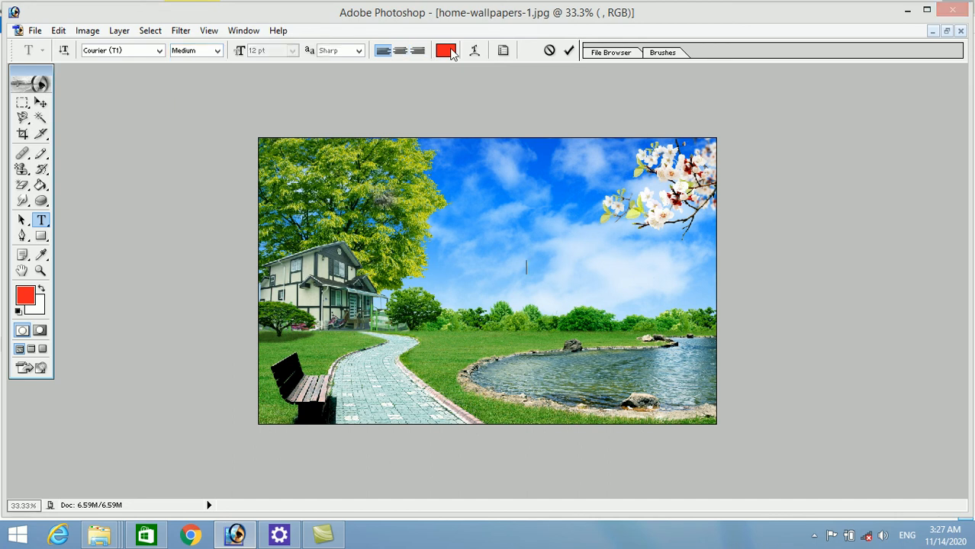
click(447, 51)
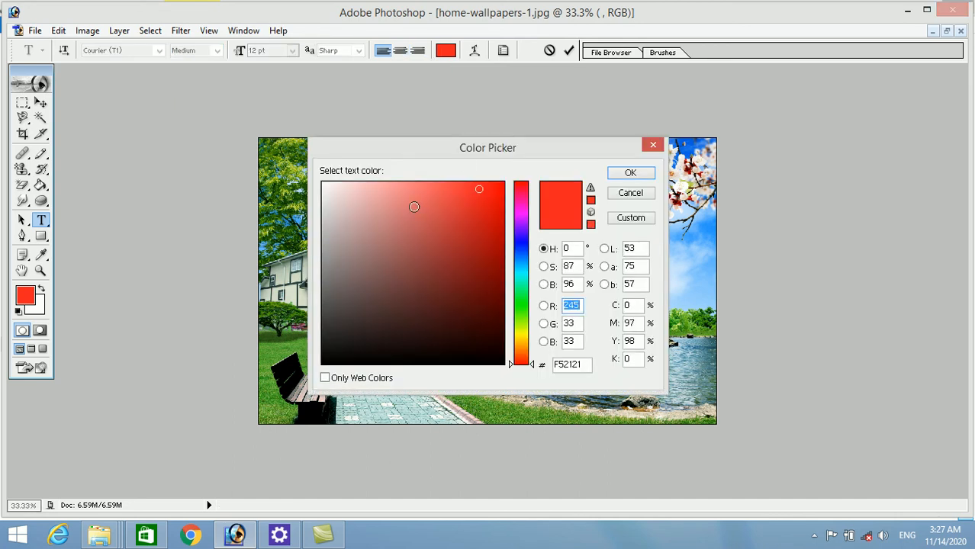
click(521, 243)
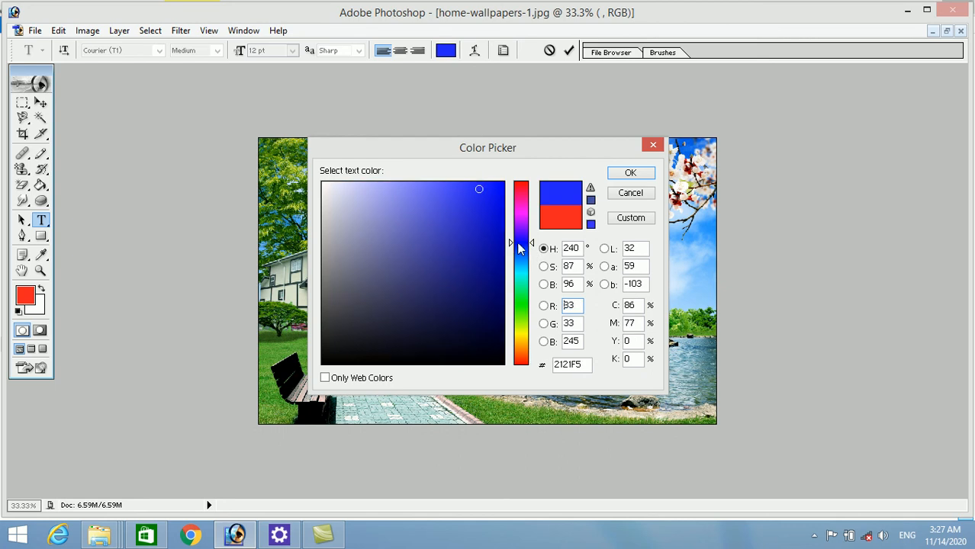
click(488, 198)
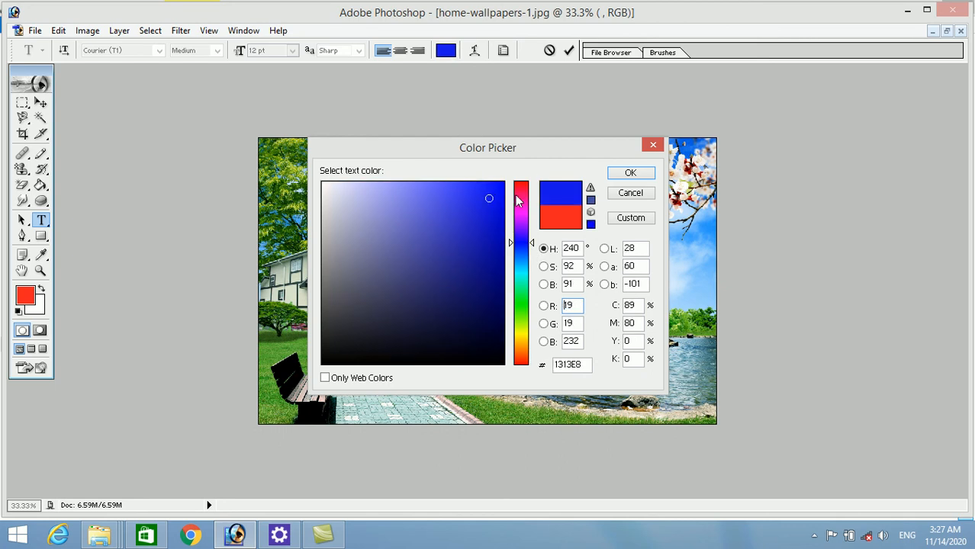
click(514, 195)
click(621, 195)
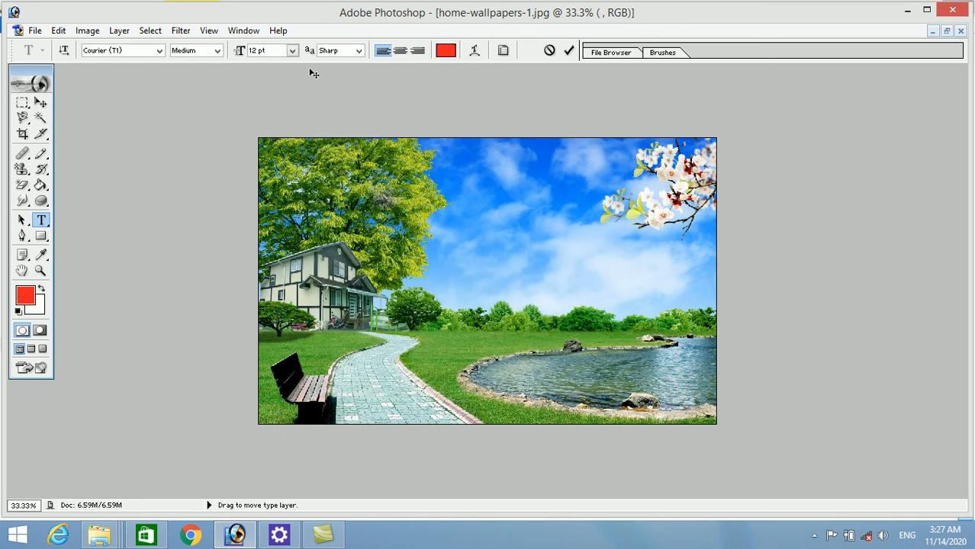
Write "afghanistan" at 30 pt in the sky and move the text left so the whole word fits inside the image.
click(292, 51)
click(287, 229)
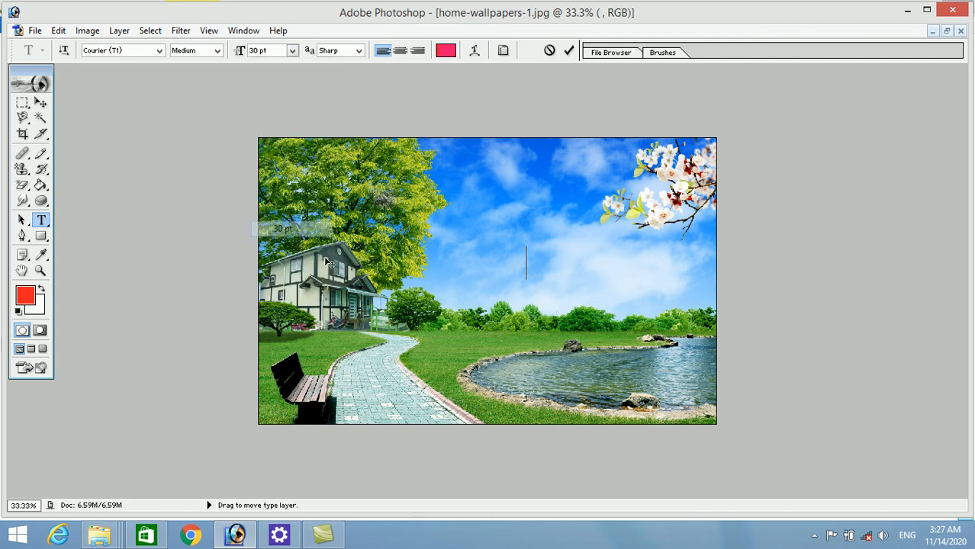
text(afghanistan)
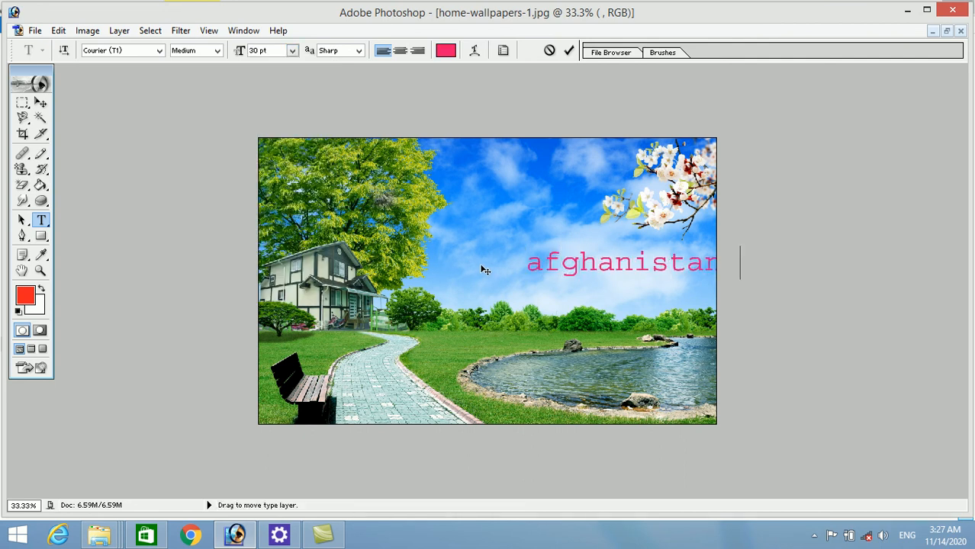
click(40, 104)
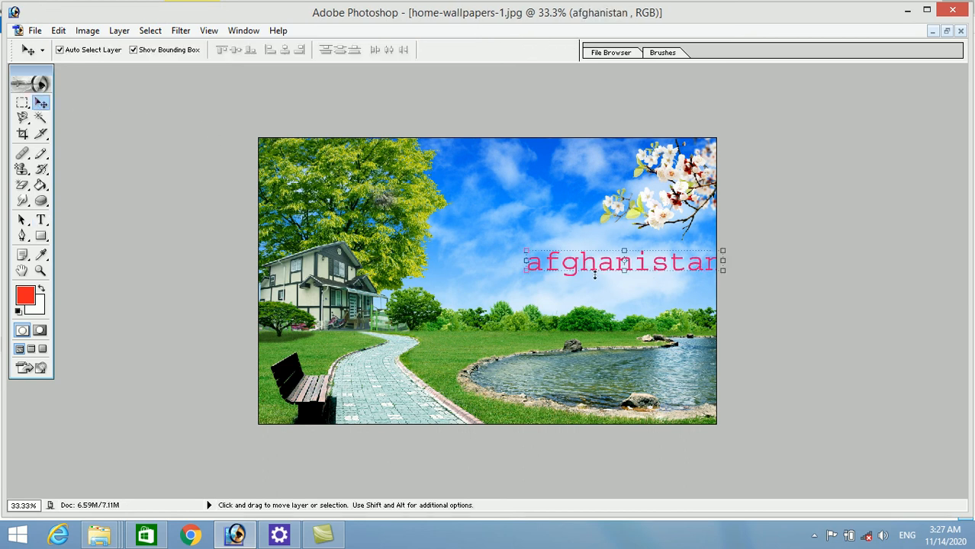
drag(585, 263, 502, 258)
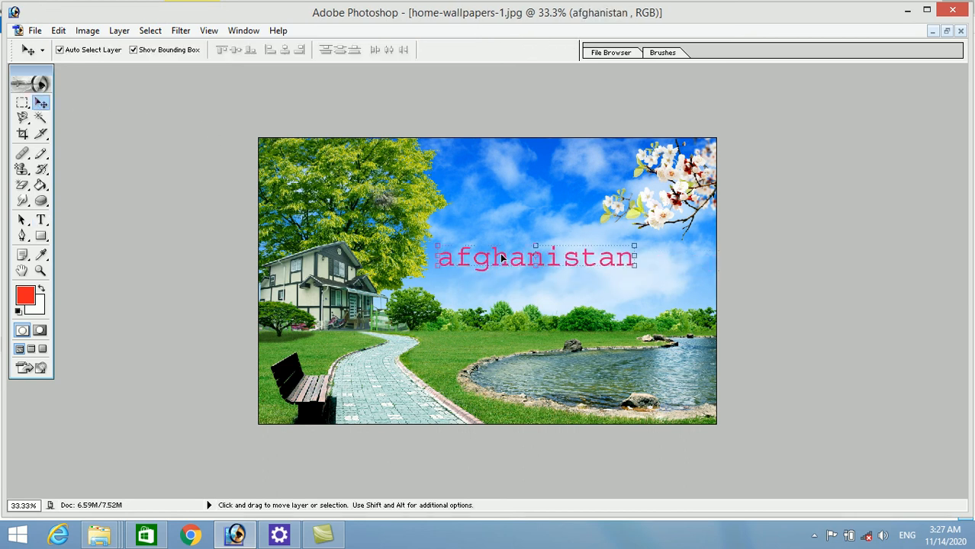
Change the font of the afghanistan text to Fixedsys.
click(40, 200)
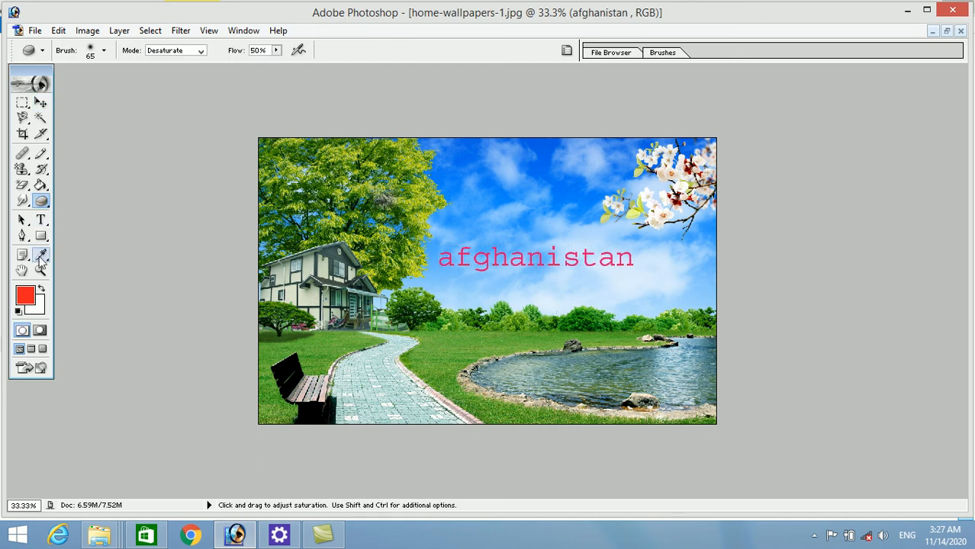
click(41, 220)
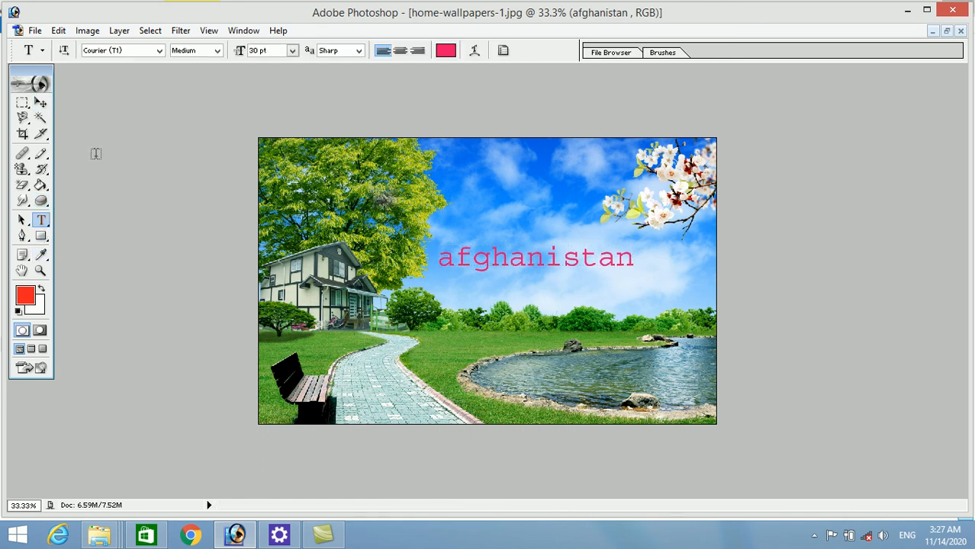
click(161, 51)
click(123, 123)
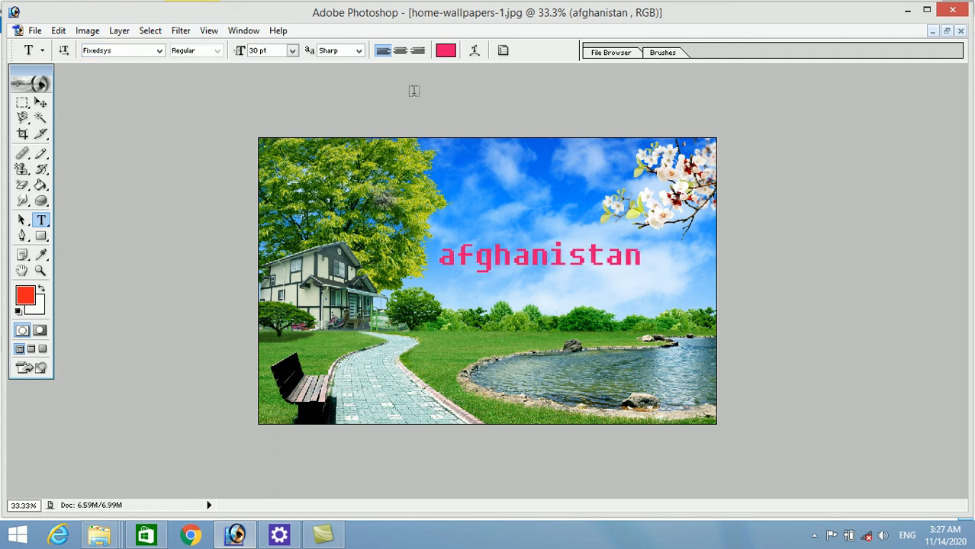
Try centered and right alignment on the afghanistan text, and restore left alignment.
click(399, 52)
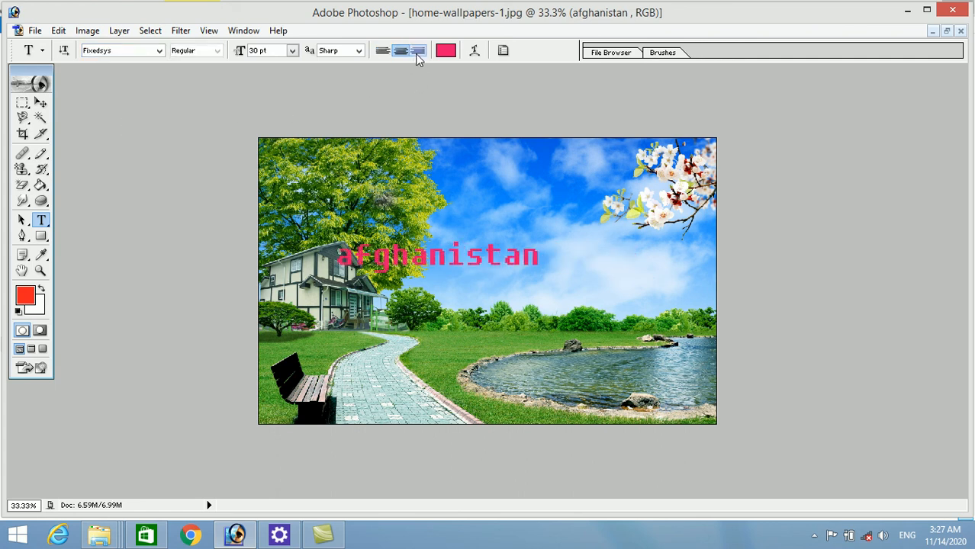
click(417, 55)
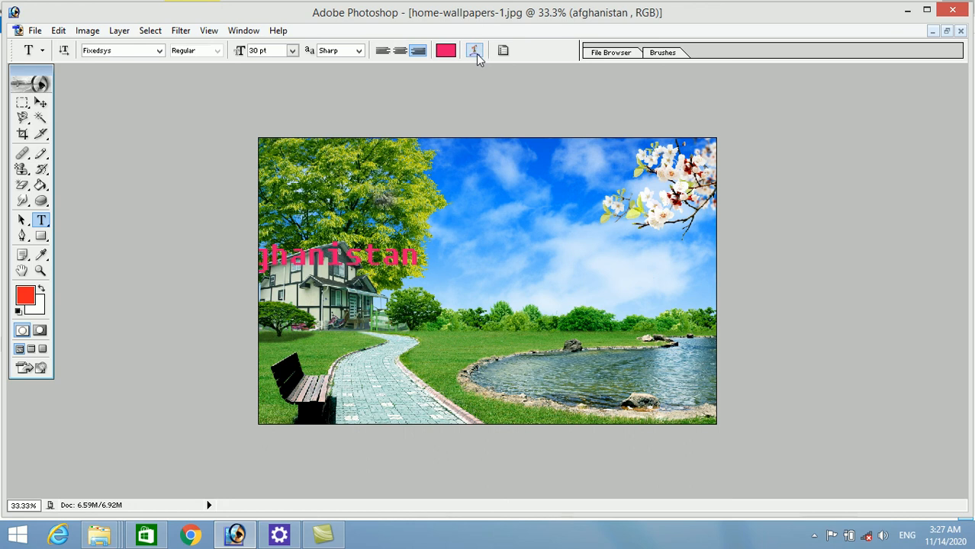
click(383, 50)
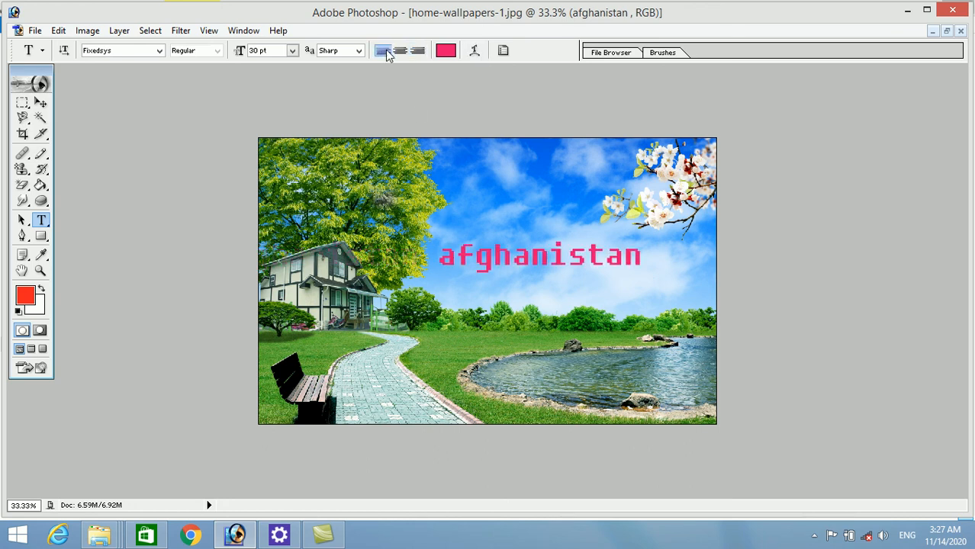
Try to apply a text warp to the afghanistan text.
click(474, 50)
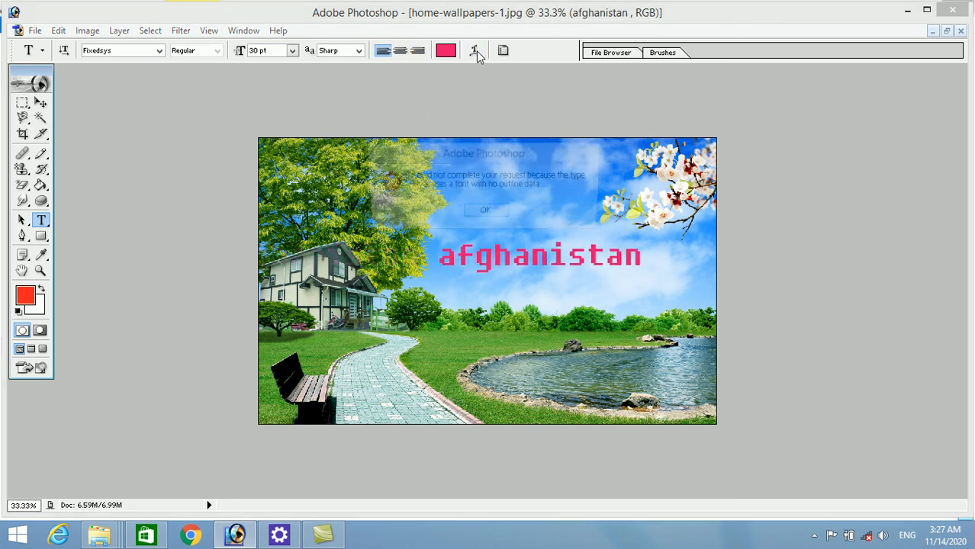
click(485, 214)
click(41, 102)
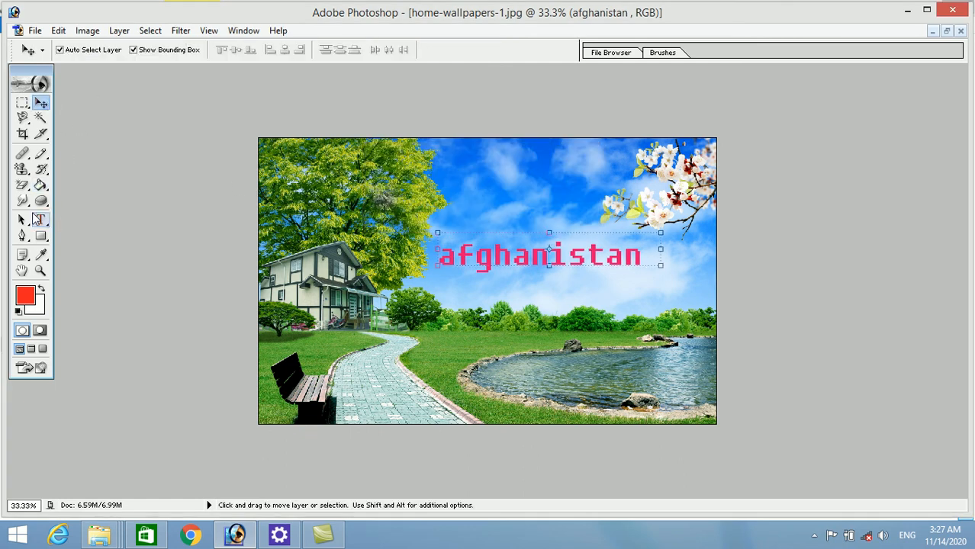
click(40, 220)
click(475, 51)
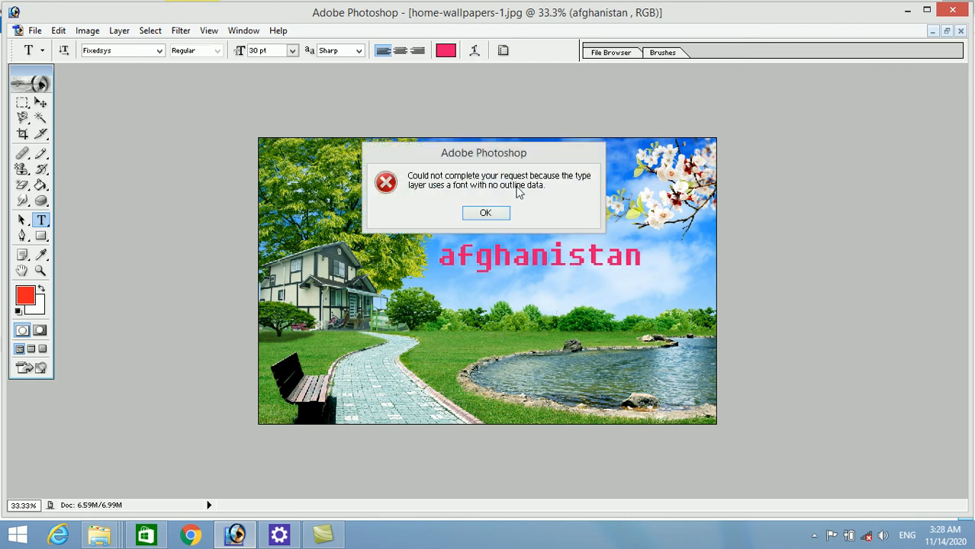
click(485, 213)
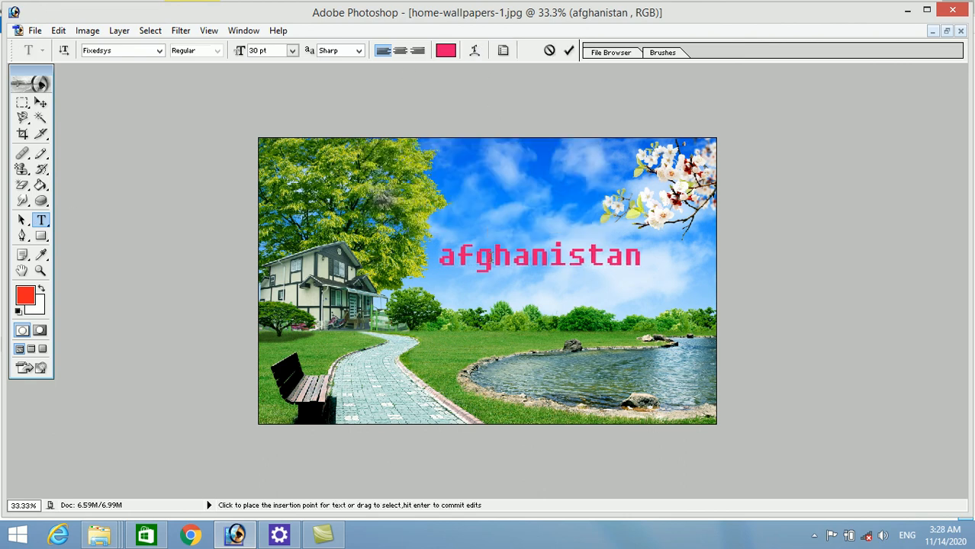
double_click(490, 259)
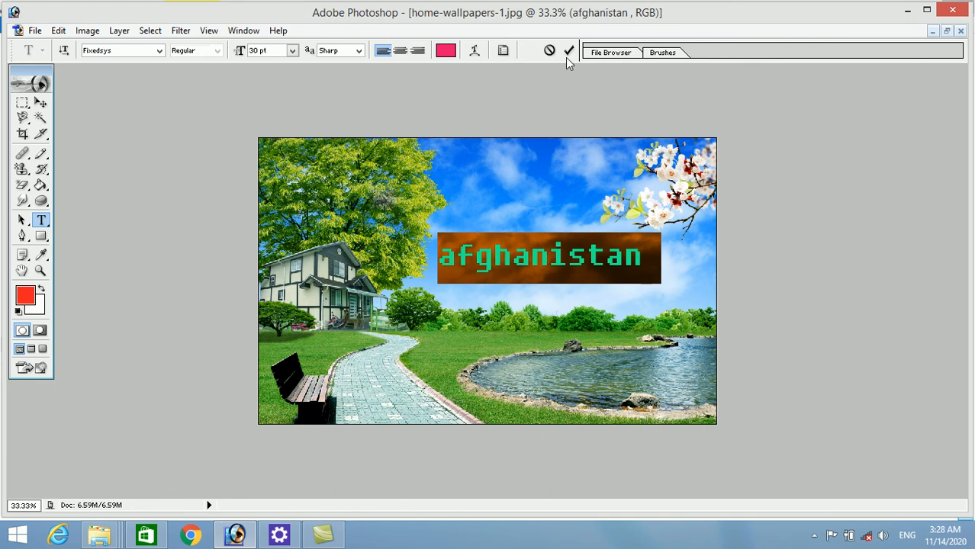
click(568, 51)
click(472, 51)
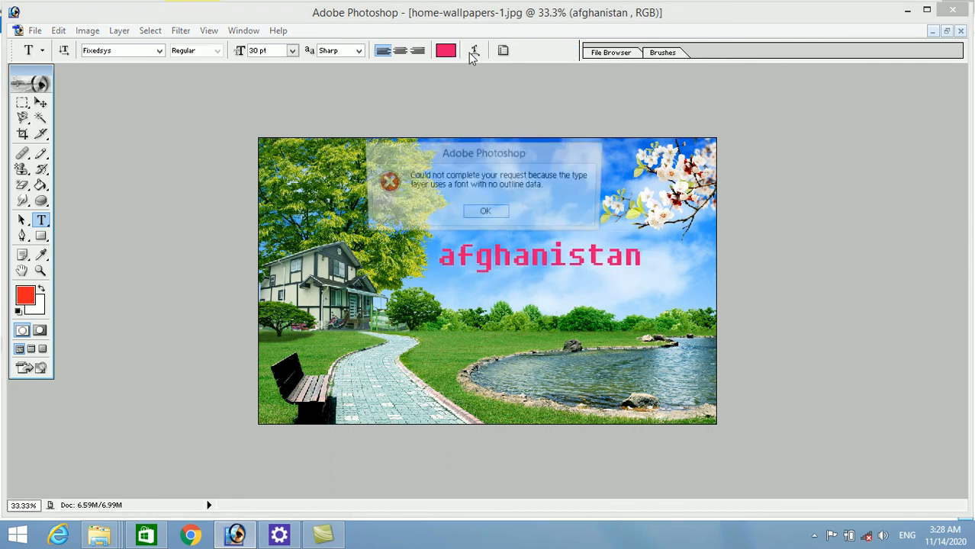
click(490, 213)
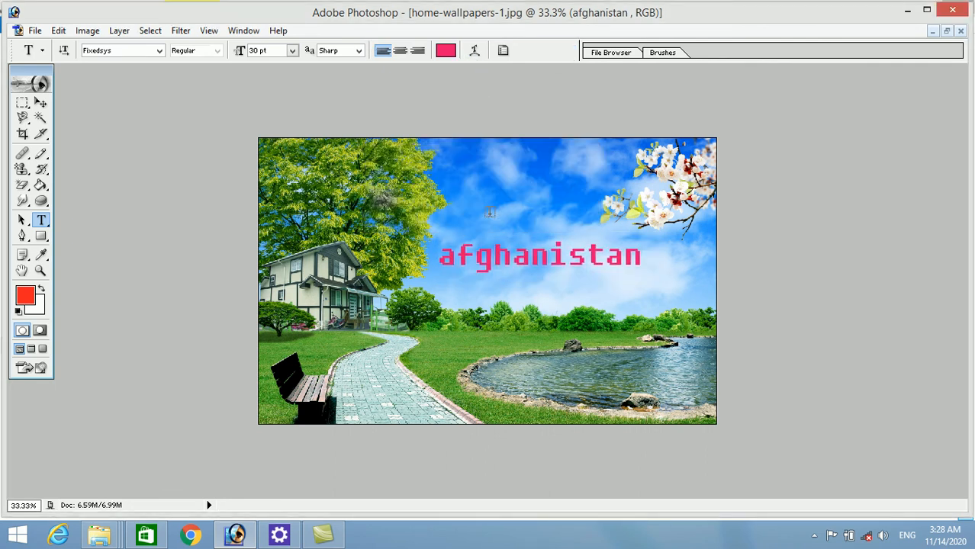
Start a second text entry in the sky above the afghanistan text and leave it empty.
click(490, 215)
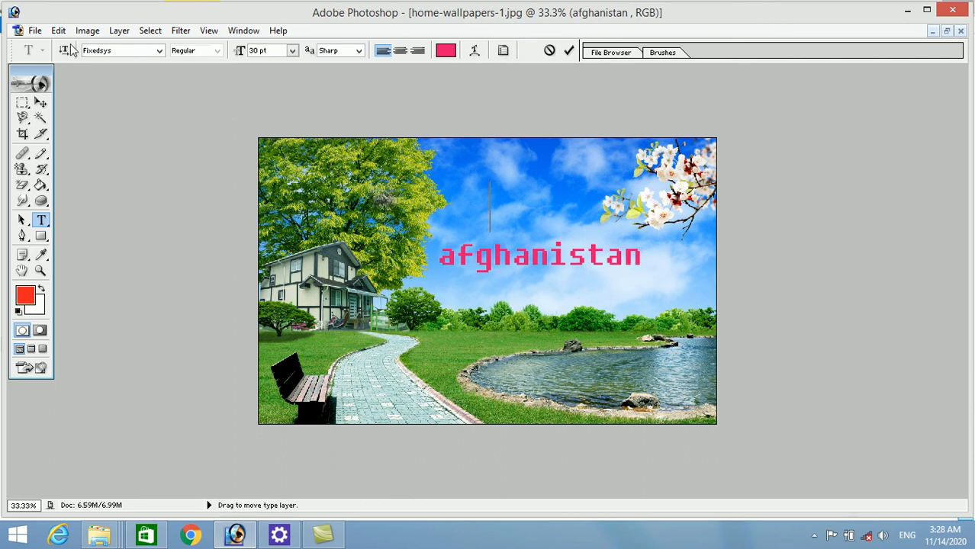
click(41, 117)
click(40, 102)
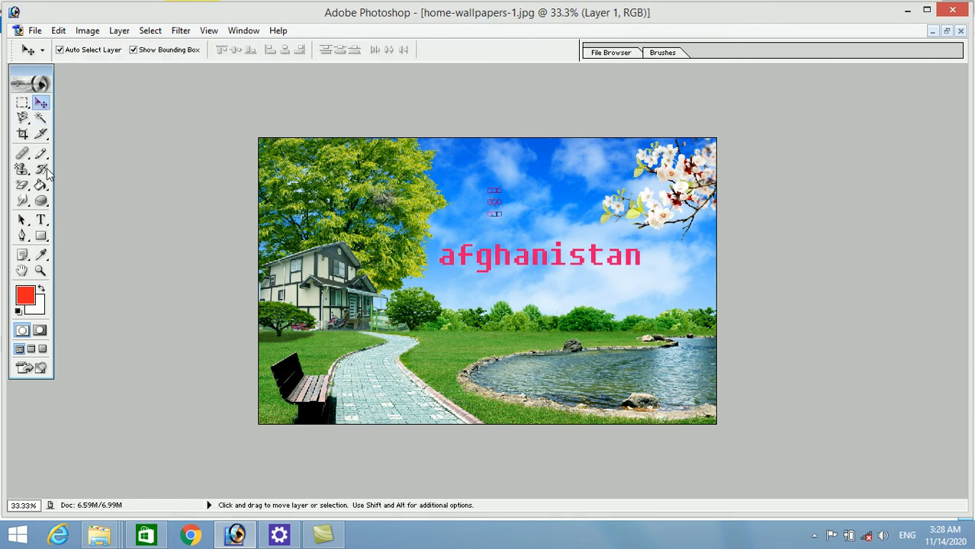
Show the Layers palette and make the afghanistan text layer active.
click(41, 220)
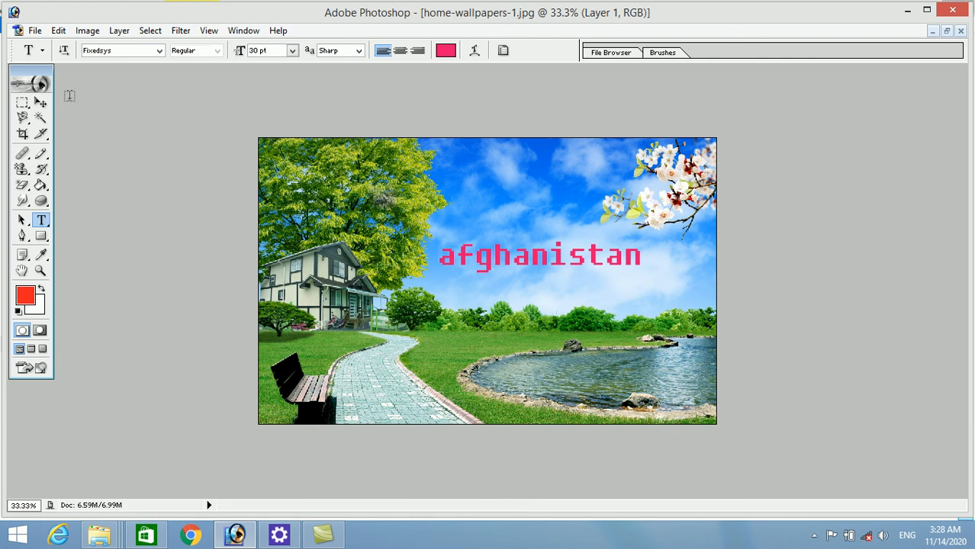
click(41, 102)
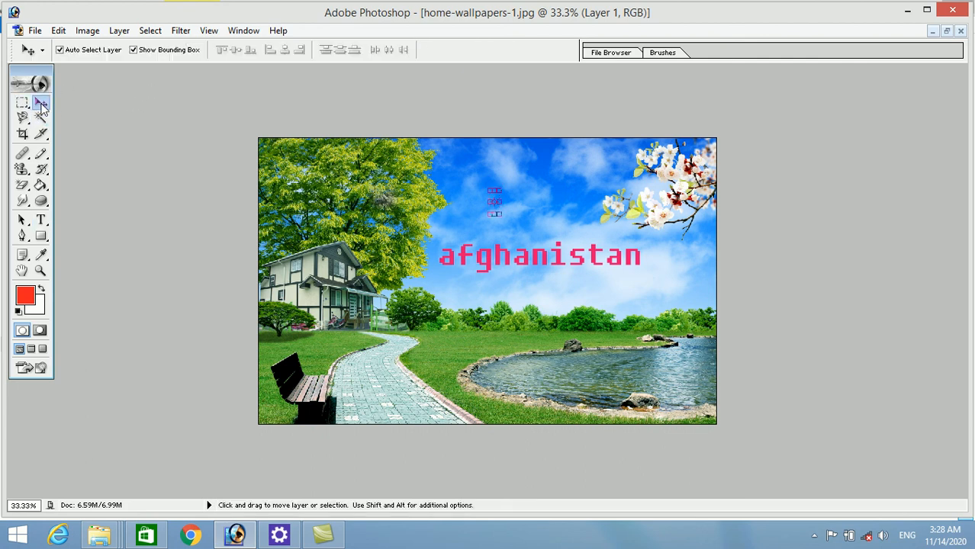
click(496, 263)
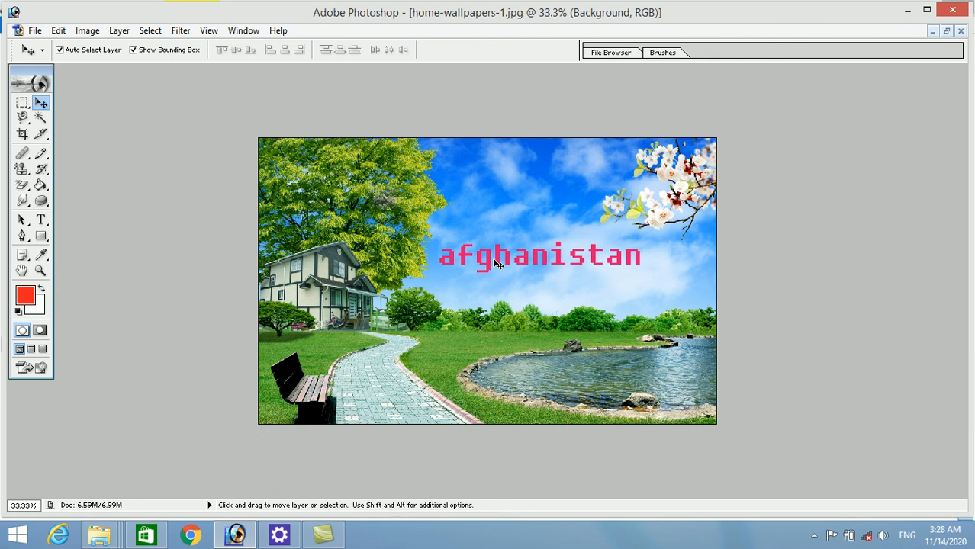
key(F7)
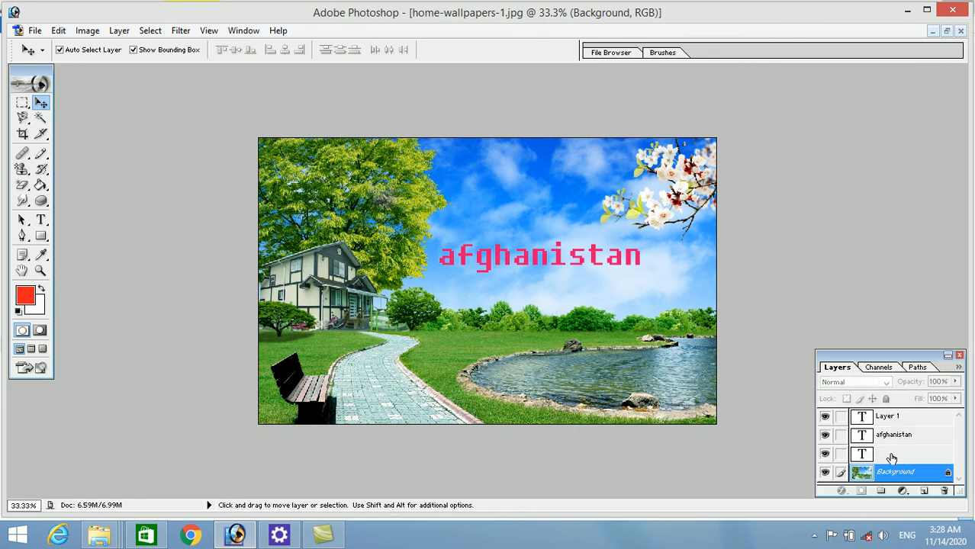
click(886, 435)
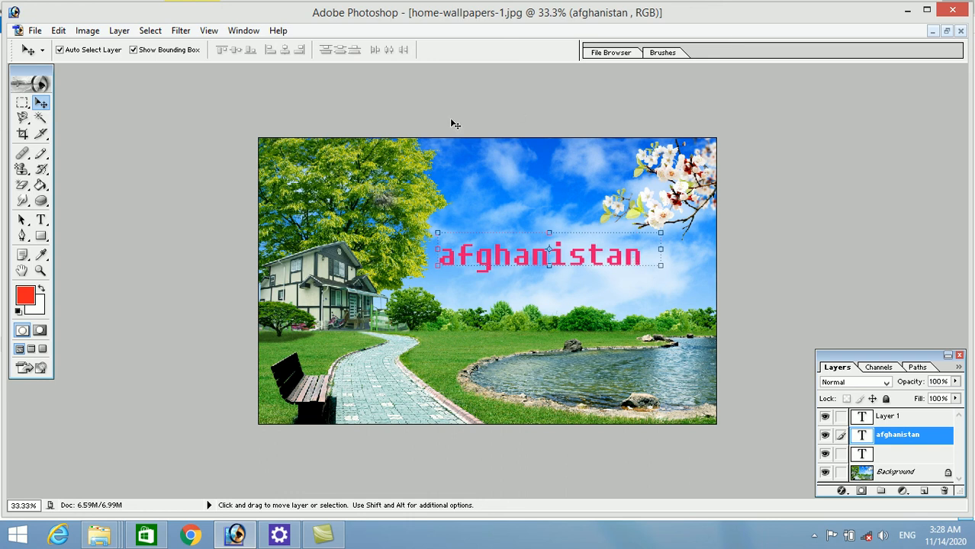
Activate the Pen tool and bring up ert.jpg in a maximized window at 100%.
click(41, 220)
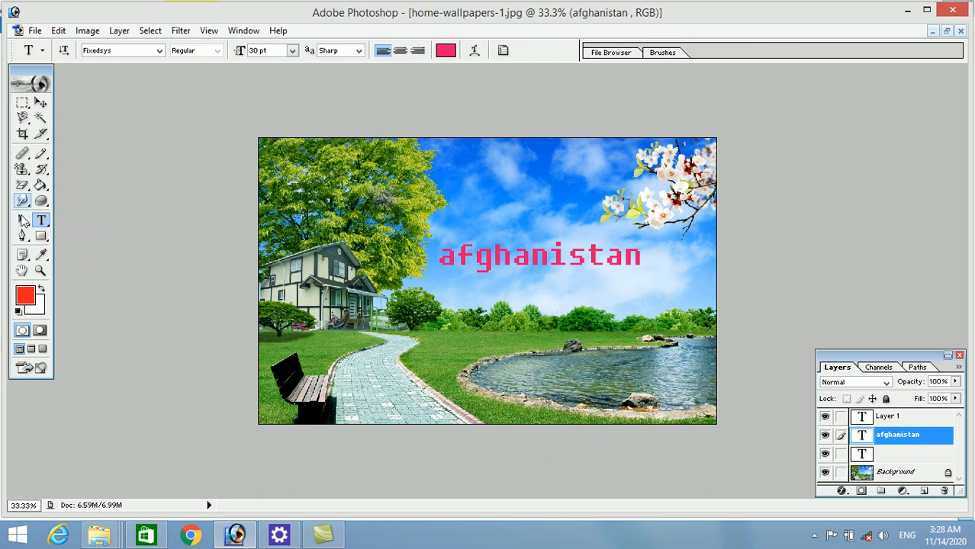
click(22, 220)
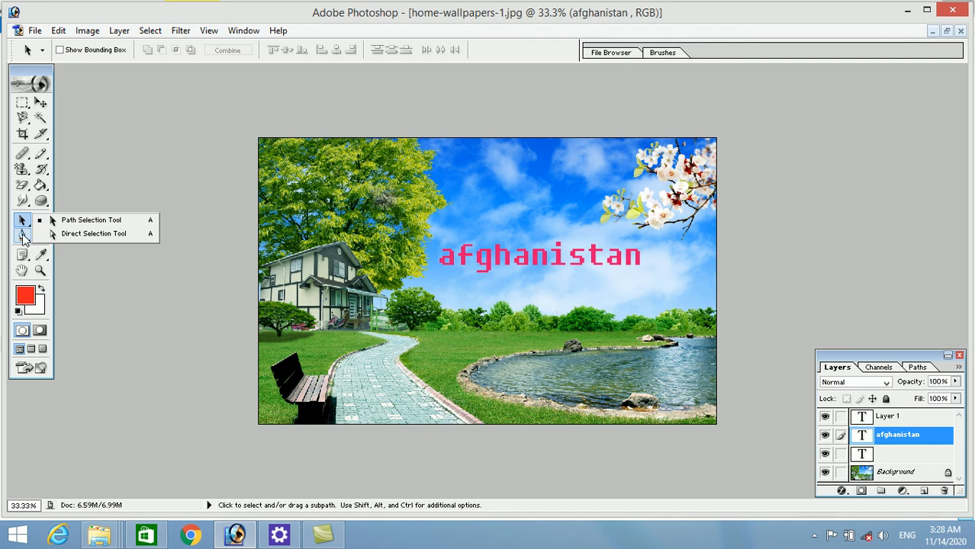
click(22, 237)
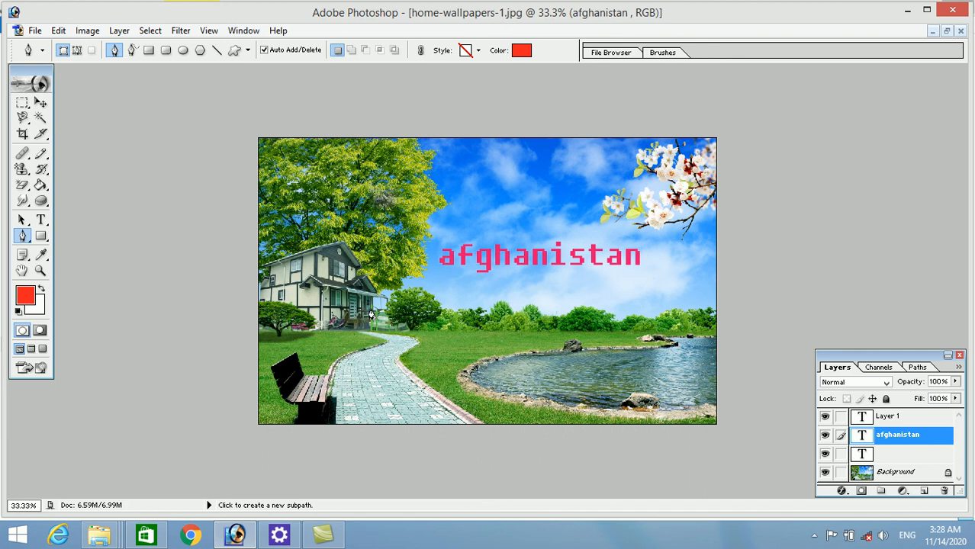
click(946, 32)
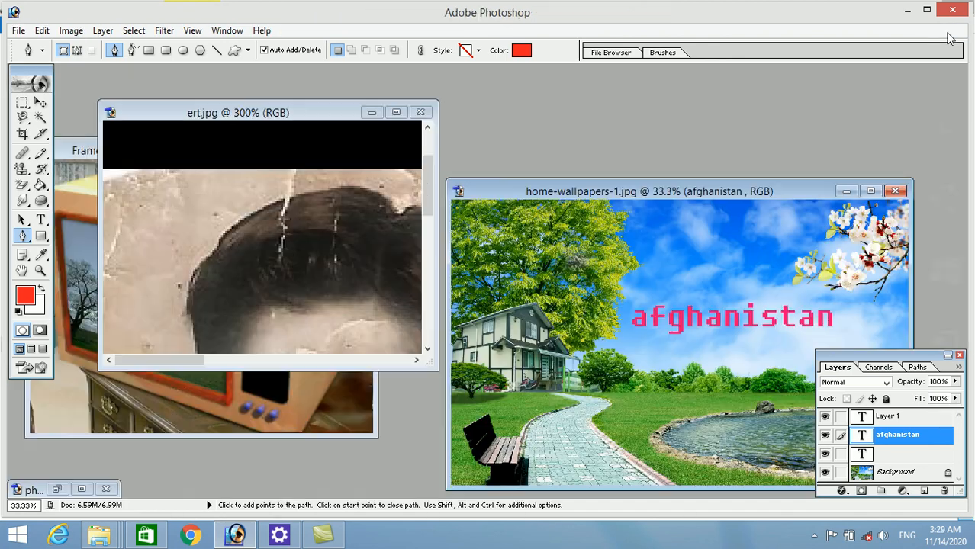
click(399, 108)
key(ctrl+minus)
key(ctrl+minus)
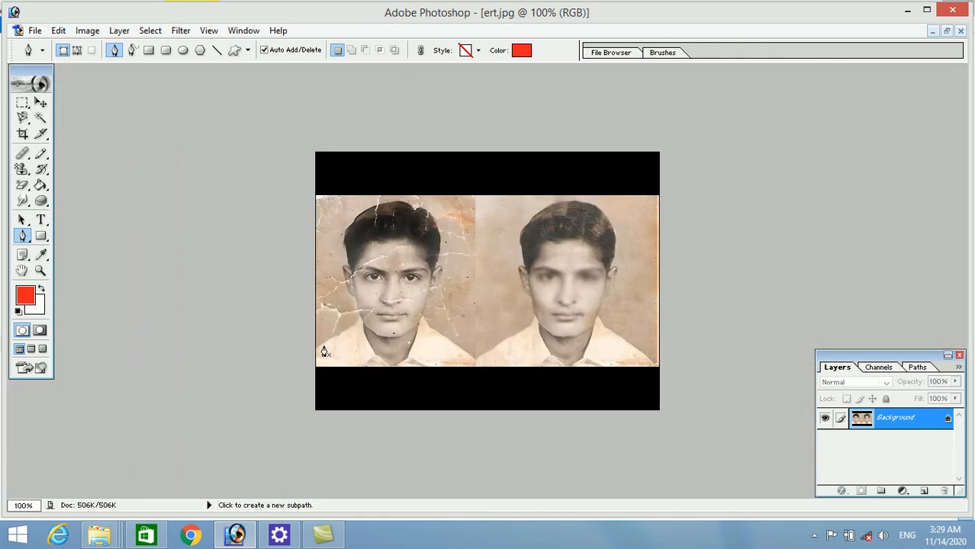
Try to draw a curved red shape layer with the Pen tool, starting from the left portrait's shoulder.
click(318, 346)
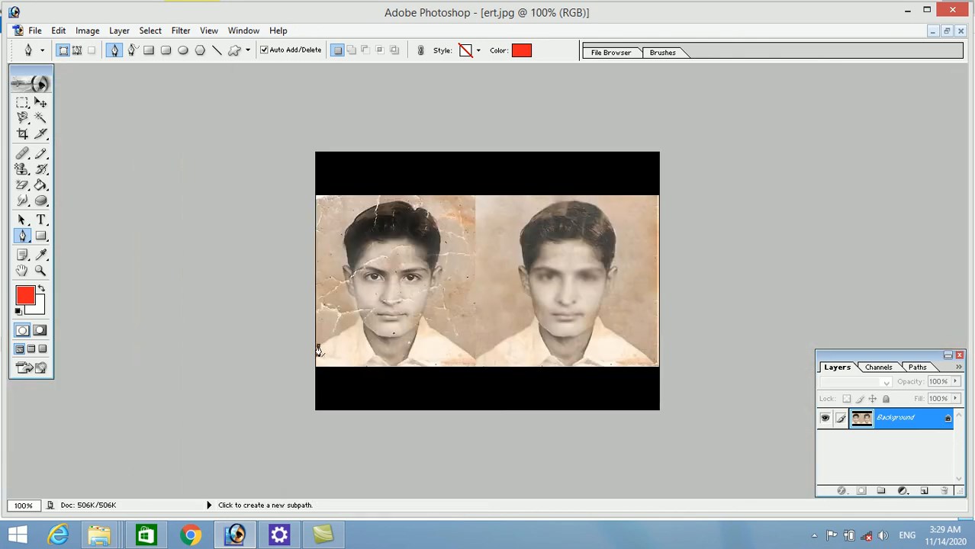
click(353, 319)
click(382, 247)
drag(447, 226, 482, 232)
drag(511, 298, 578, 327)
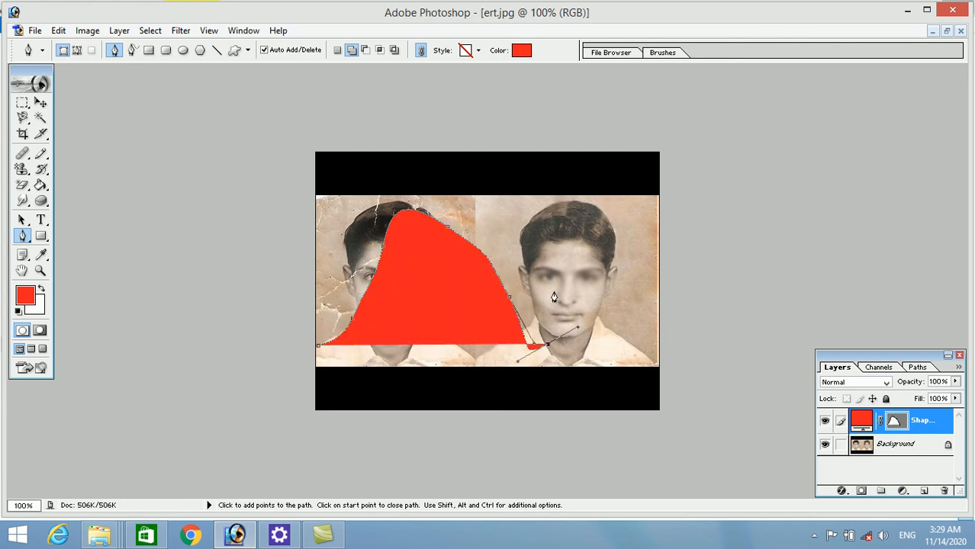
Undo the red shape's anchor points back to its starting point.
key(ctrl+alt+z)
key(ctrl+alt+z)
key(ctrl+alt+z)
key(ctrl+alt+z)
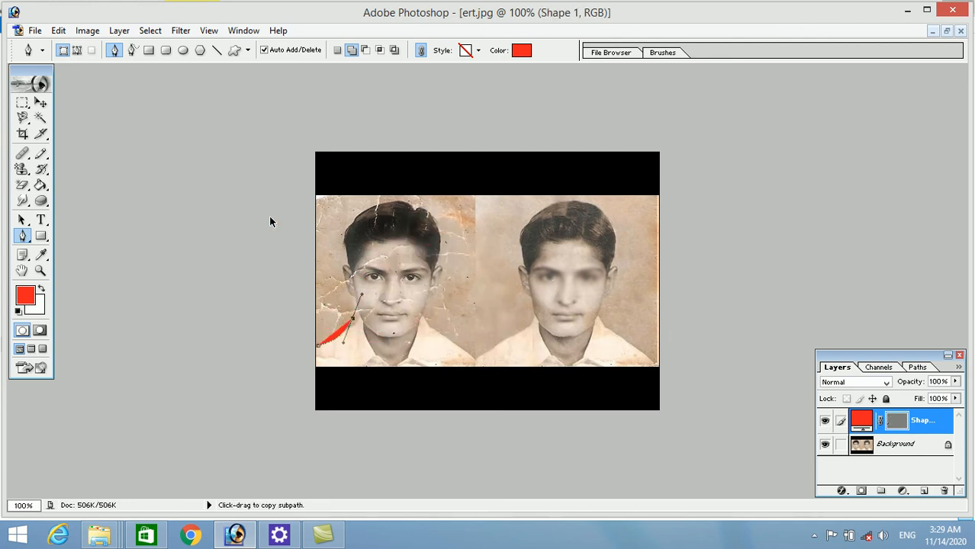
key(ctrl+alt+z)
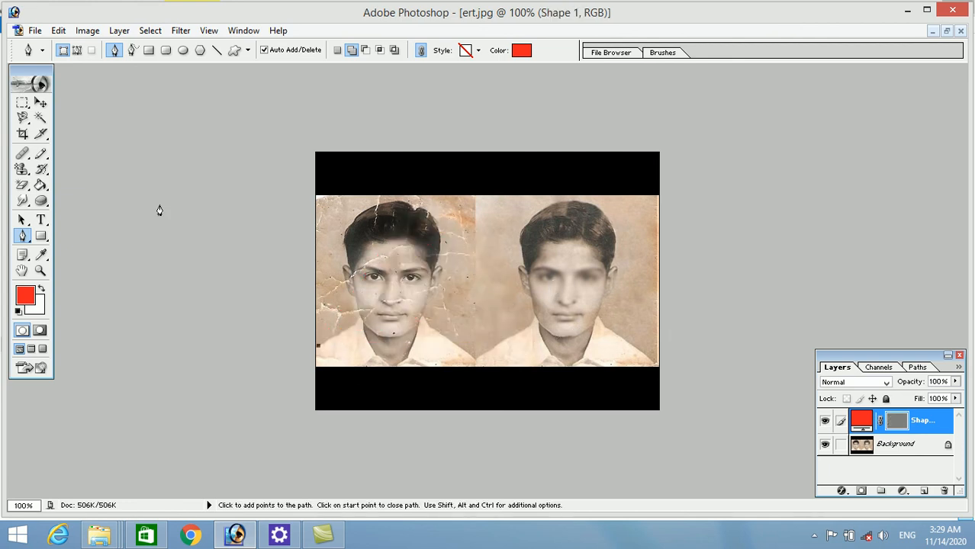
Set the Pen tool to draw paths and enable its Rubber Band option.
click(77, 51)
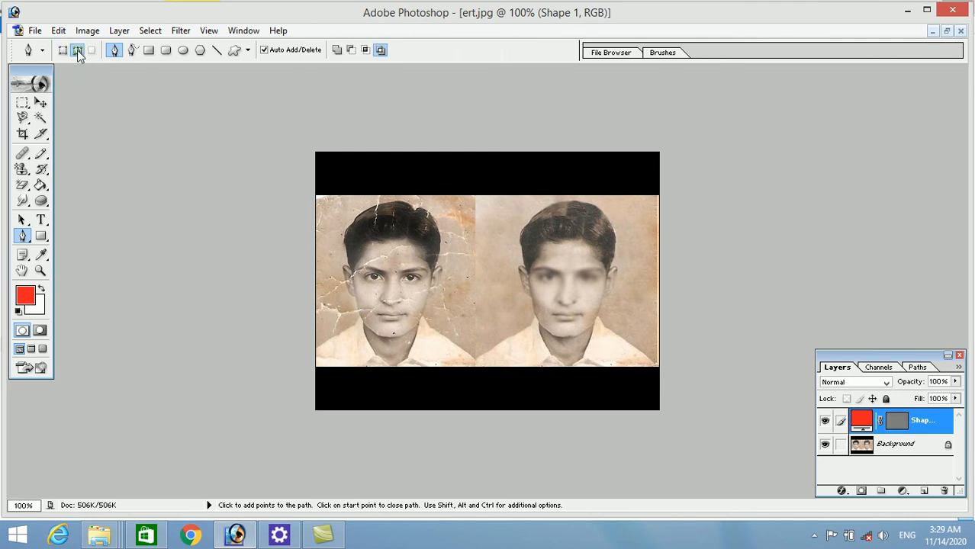
click(248, 50)
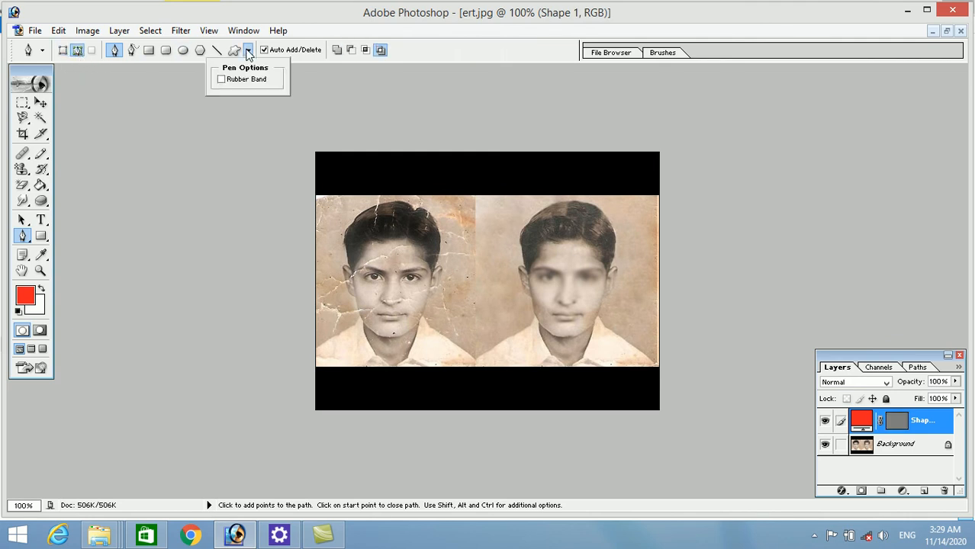
click(240, 83)
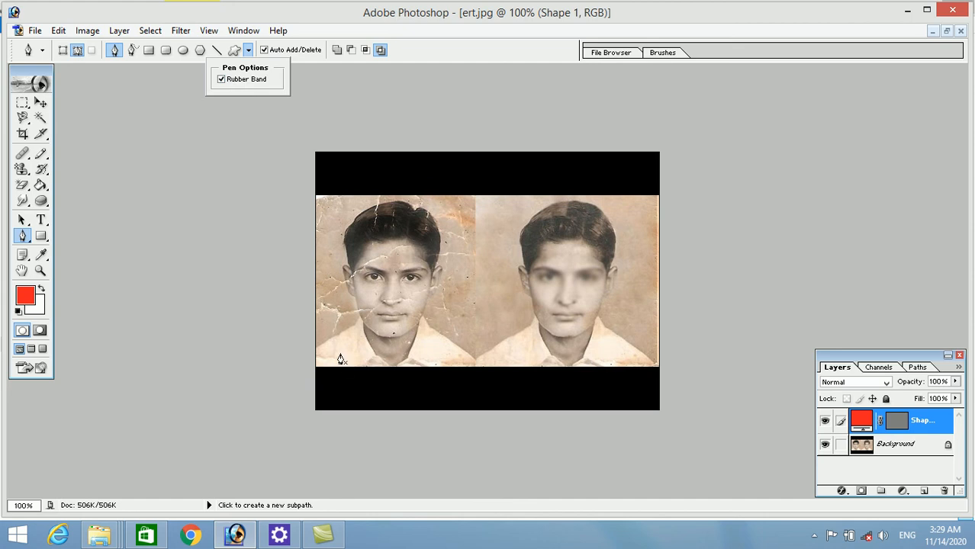
Trace a pen path around the left portrait from the shoulder up over the ear and hair to the opposite ear.
click(317, 349)
click(348, 327)
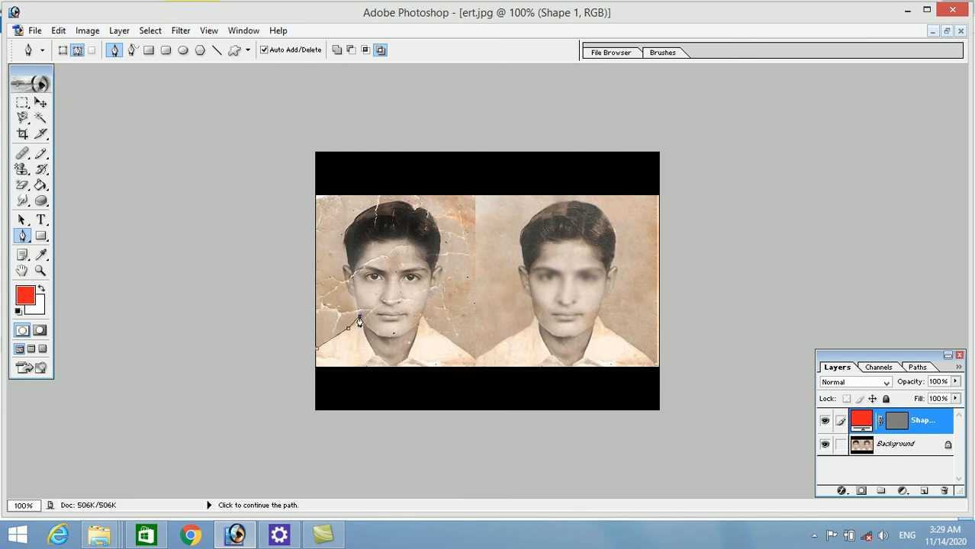
ctrl+click(359, 319)
ctrl+click(359, 319)
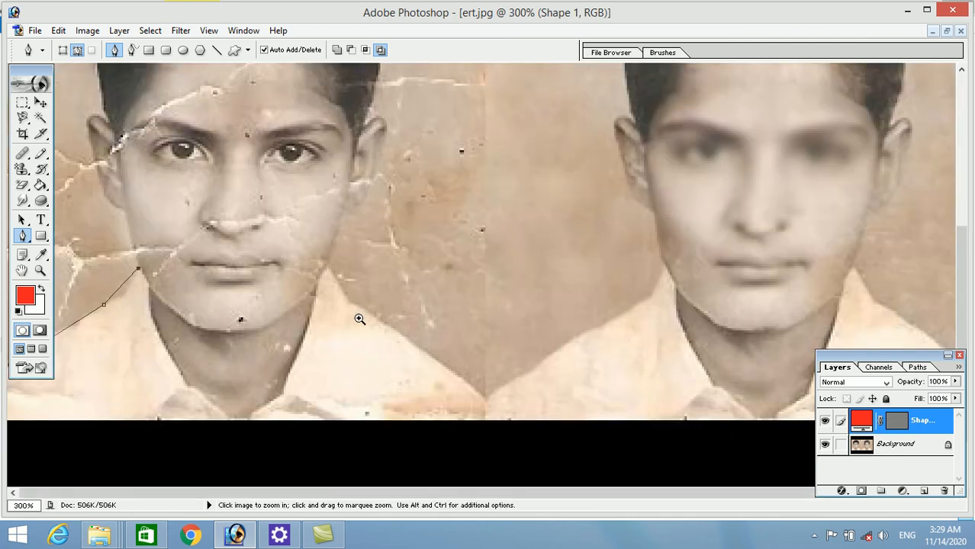
click(120, 206)
drag(96, 163, 155, 315)
click(98, 99)
drag(169, 156, 267, 131)
drag(347, 164, 364, 179)
drag(383, 273, 378, 296)
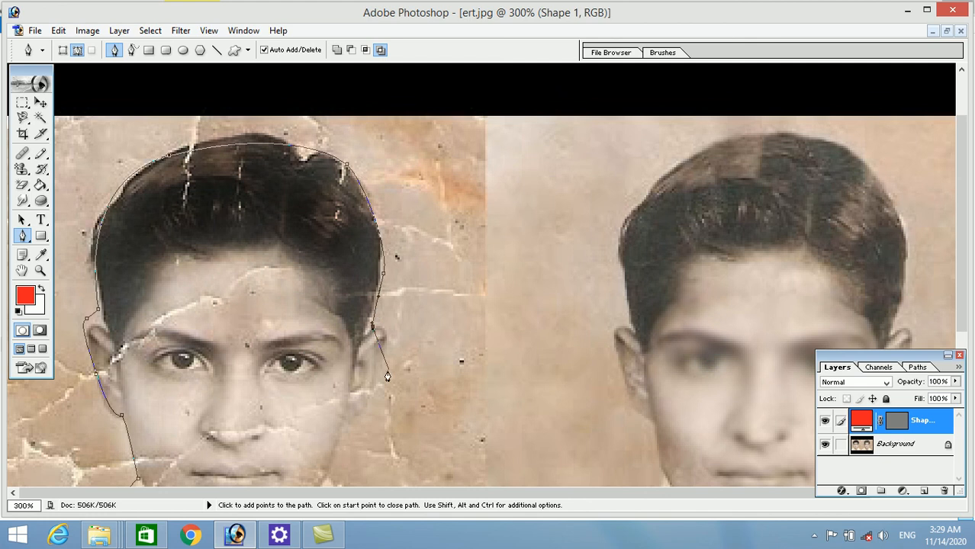
Finish the path down to the photo's lower edge and back to the shoulder, and convert it to a selection.
key(ctrl+minus)
key(ctrl+minus)
key(ctrl+minus)
click(459, 340)
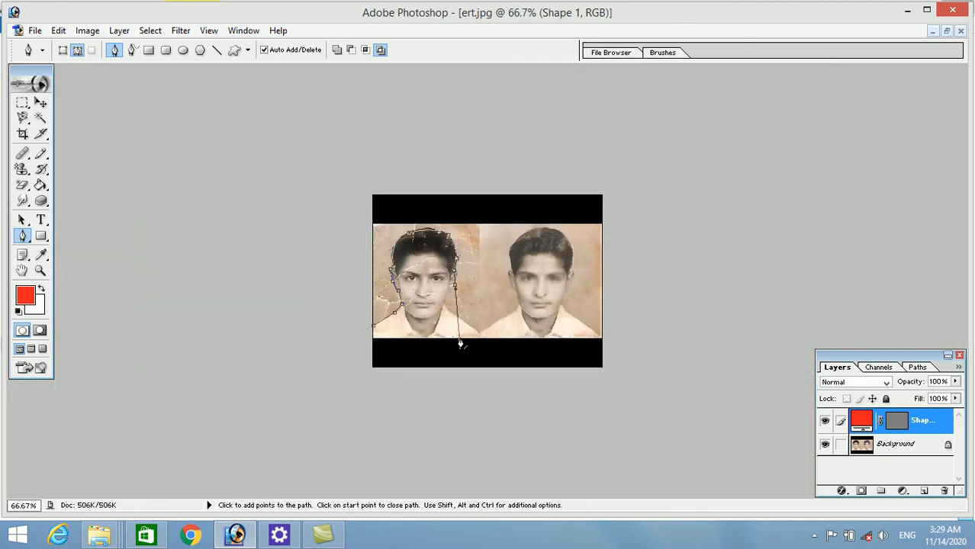
click(372, 334)
key(ctrl+Return)
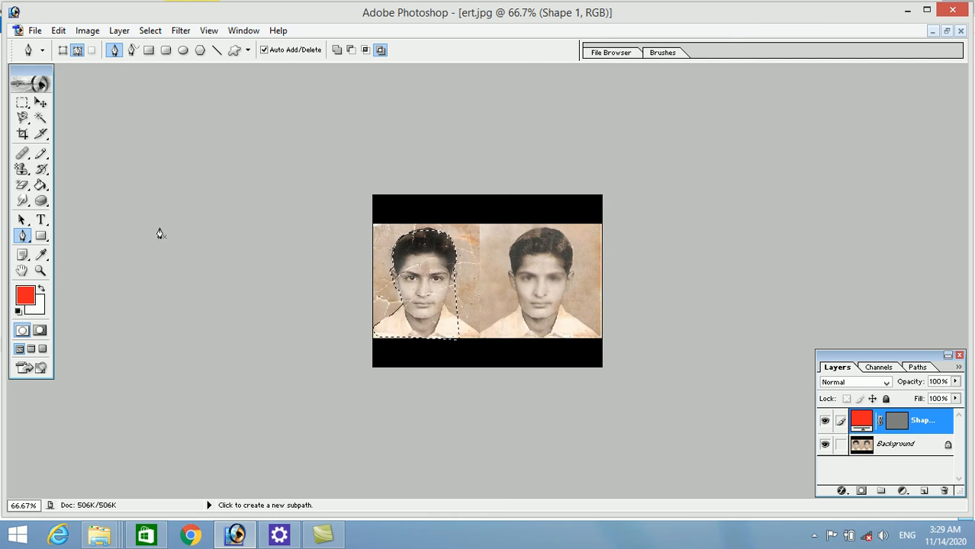
Clear the selection and draw a heart path between the two portraits with the Custom Shape tool.
click(42, 238)
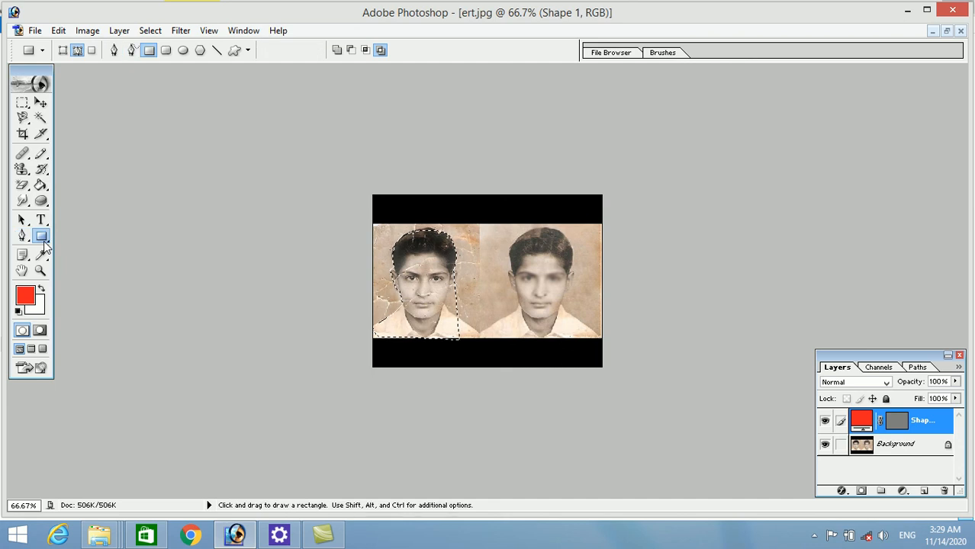
key(ctrl+d)
click(43, 238)
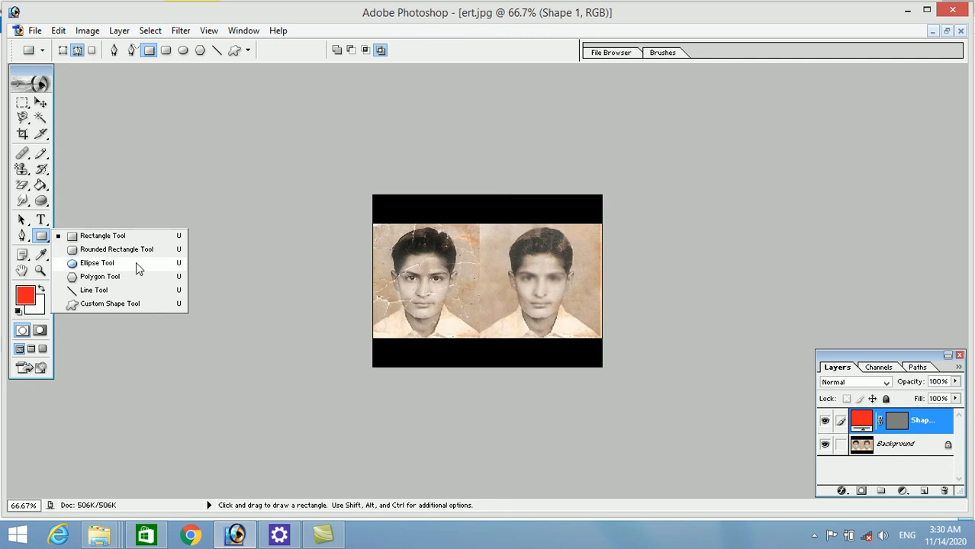
click(109, 304)
click(317, 50)
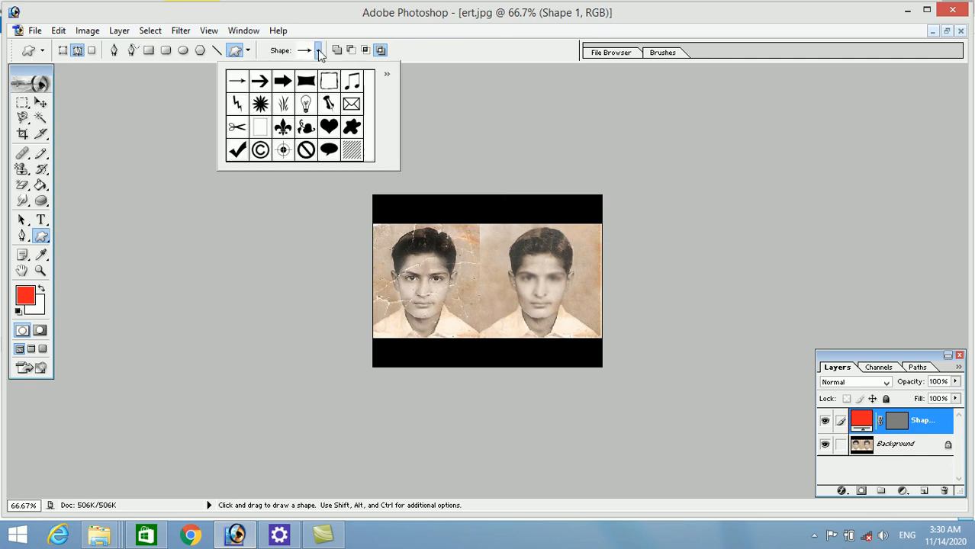
click(328, 131)
drag(431, 244, 539, 360)
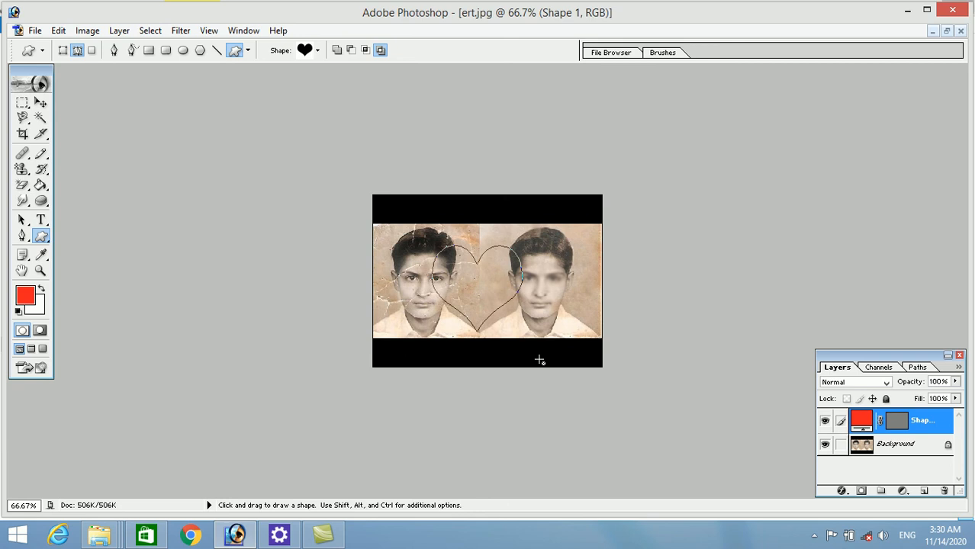
Undo the heart path drawn between the portraits.
key(ctrl+z)
key(ctrl+alt+z)
key(ctrl+d)
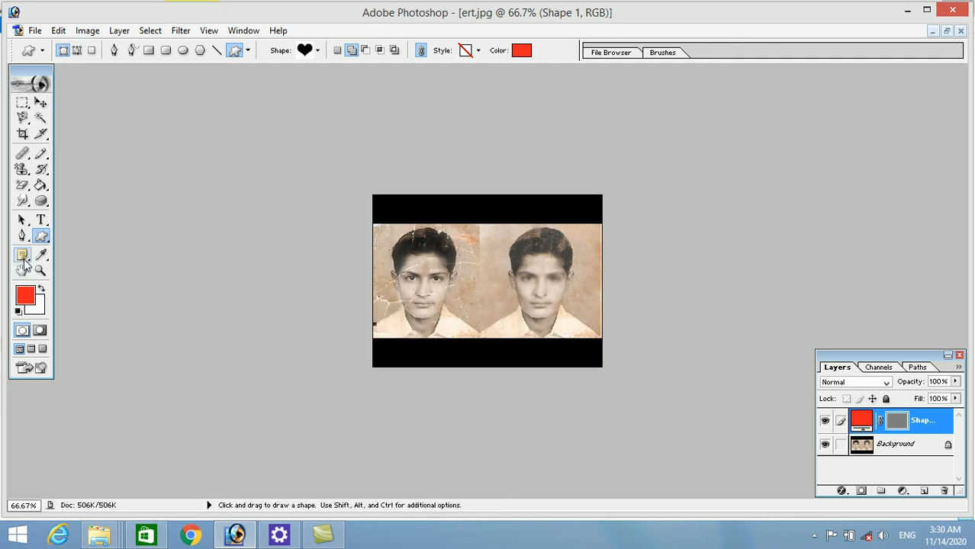
Try adding a text note reading "after" beside the left portrait's ear, and undo the note.
click(23, 260)
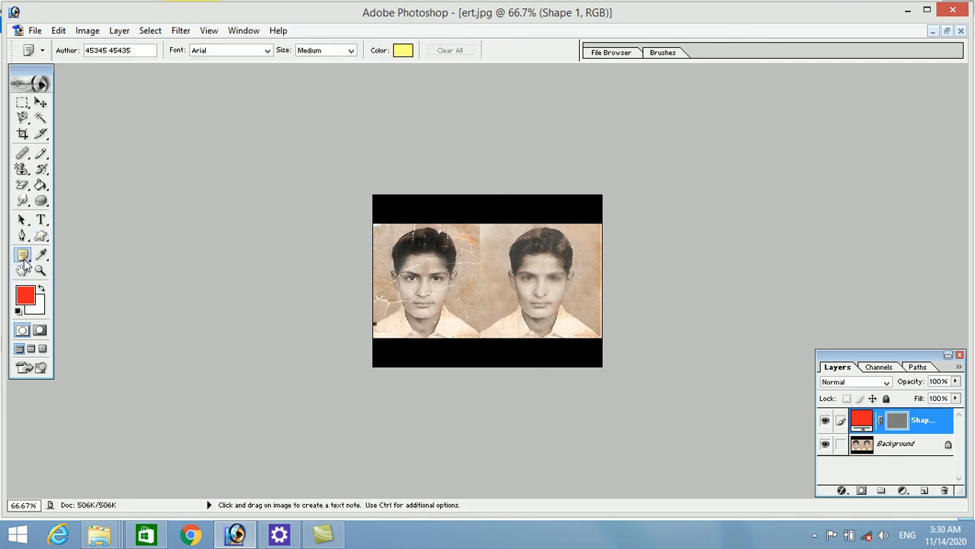
click(449, 274)
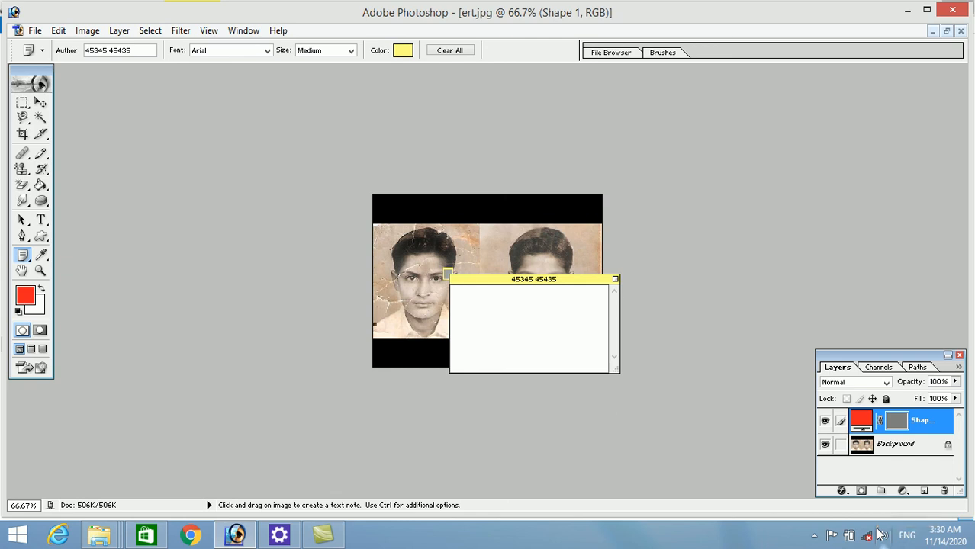
text(after)
key(ctrl+alt+z)
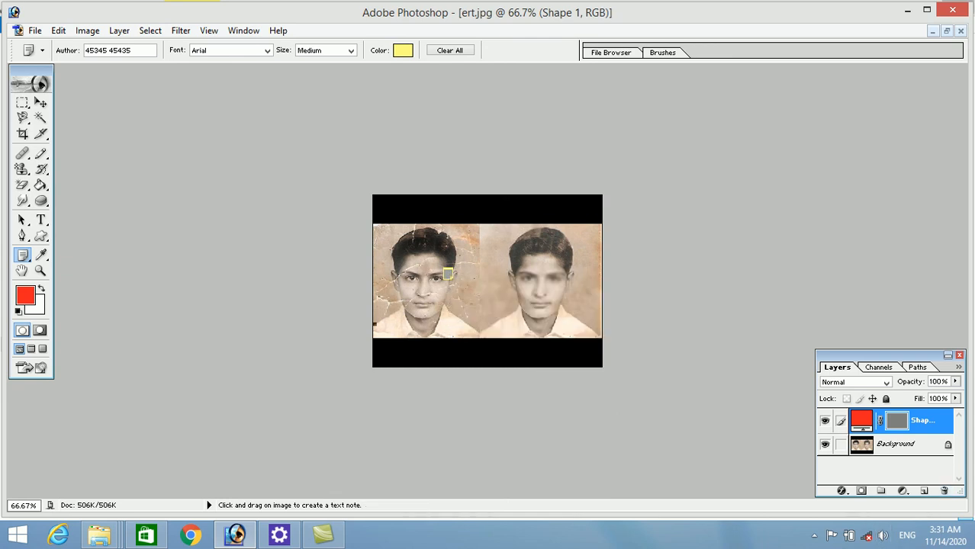
key(ctrl+alt+z)
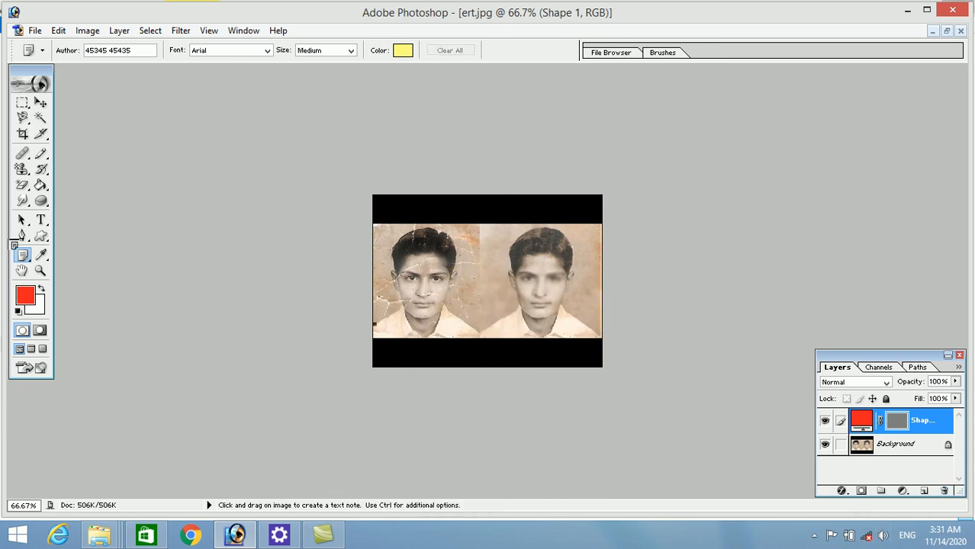
Show the Eyedropper tool variants, and pan the photo at 400% magnification with the Hand tool.
click(45, 256)
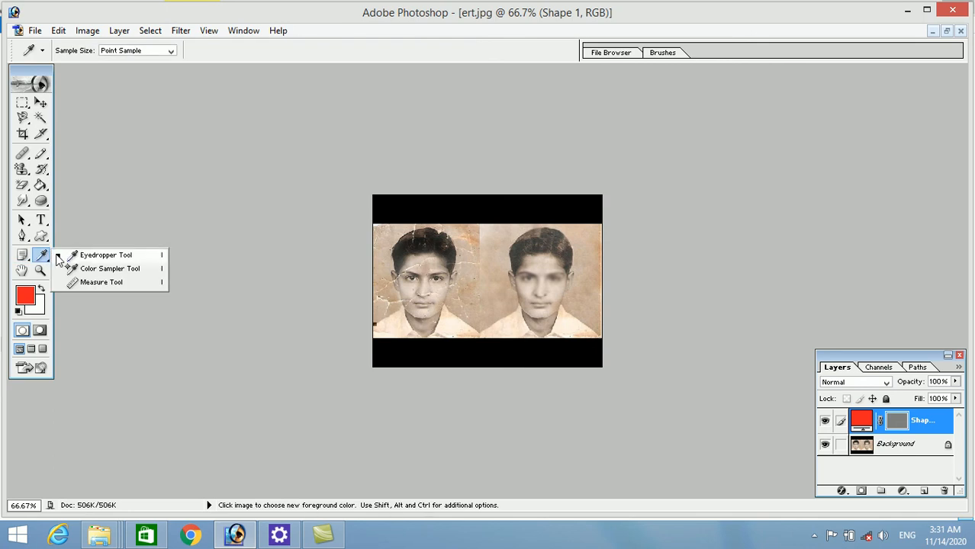
click(23, 272)
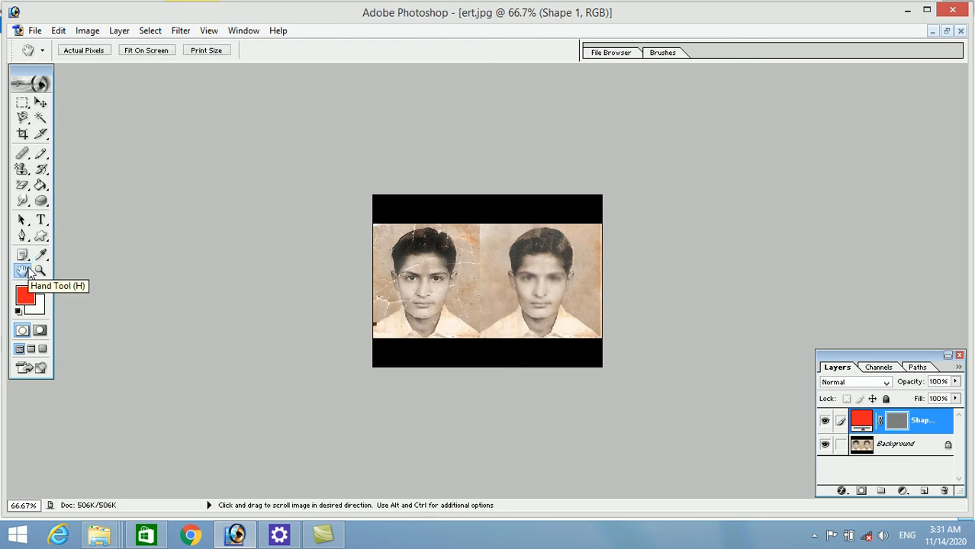
key(ctrl+a)
ctrl+click(497, 288)
ctrl+click(497, 287)
ctrl+click(480, 263)
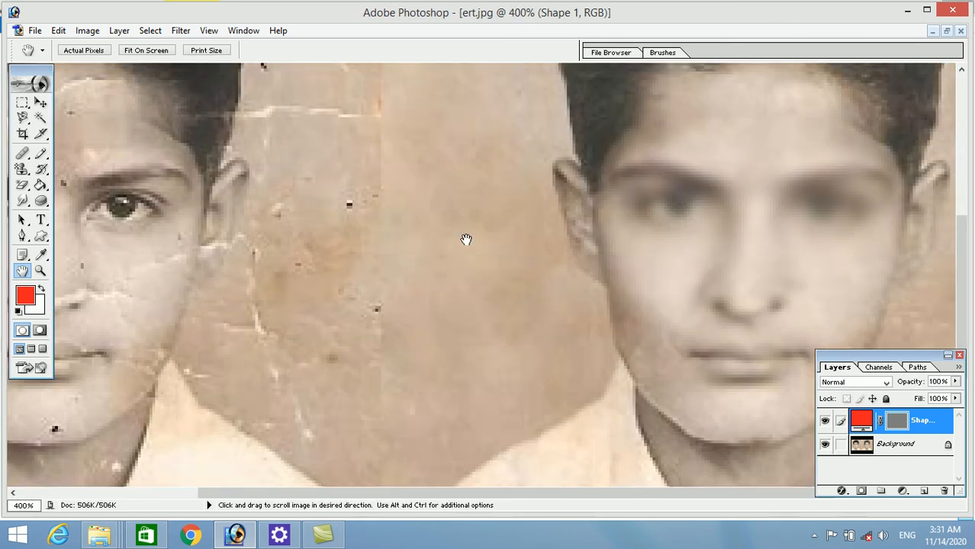
drag(462, 235, 489, 322)
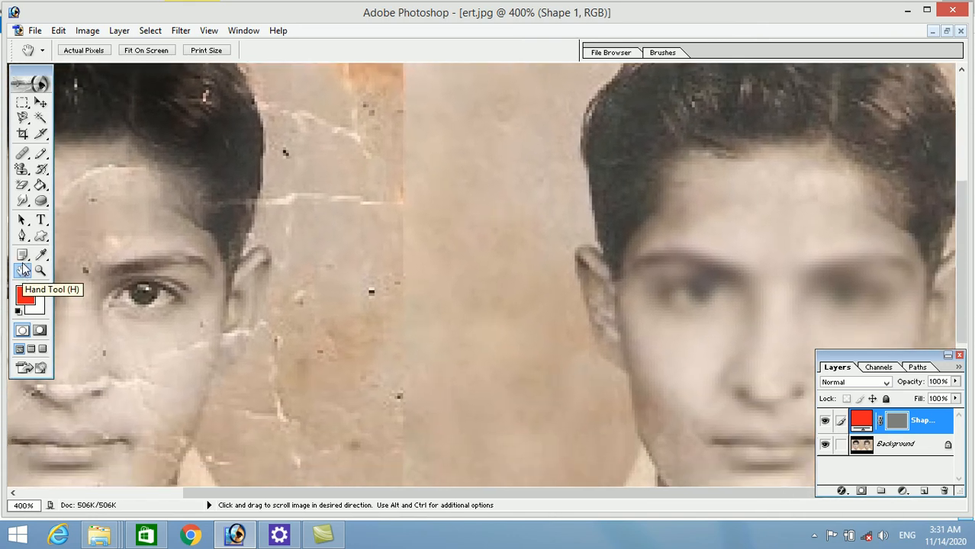
Try to move the locked background photo with the Move tool.
click(41, 102)
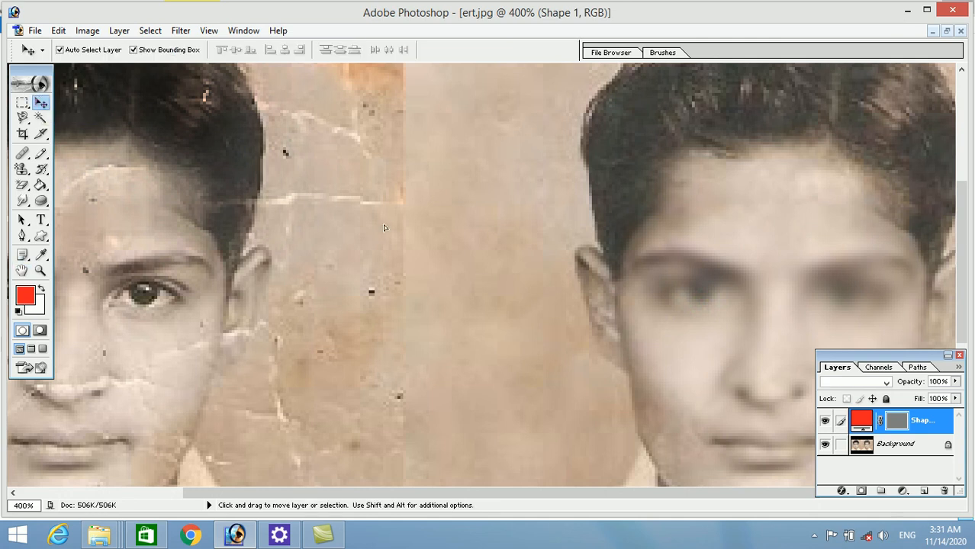
click(319, 312)
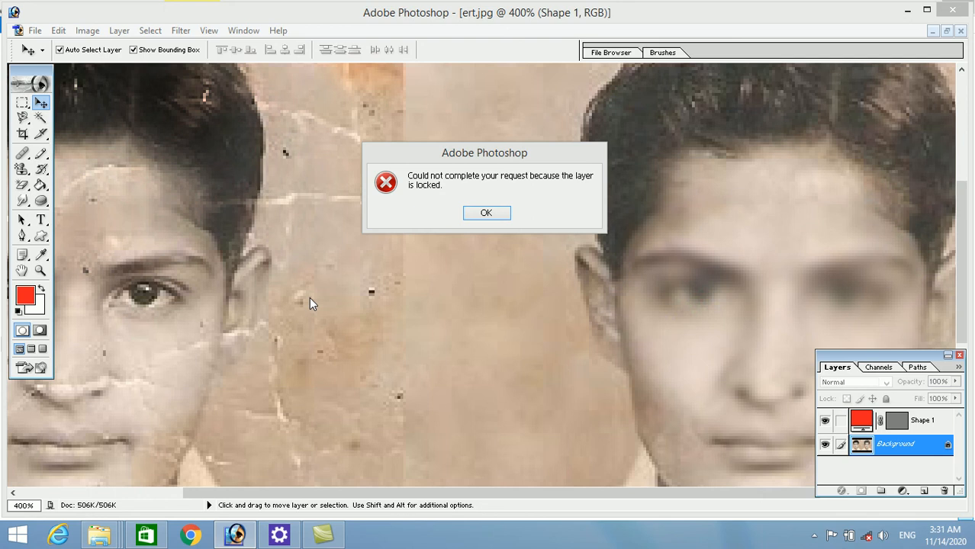
key(Return)
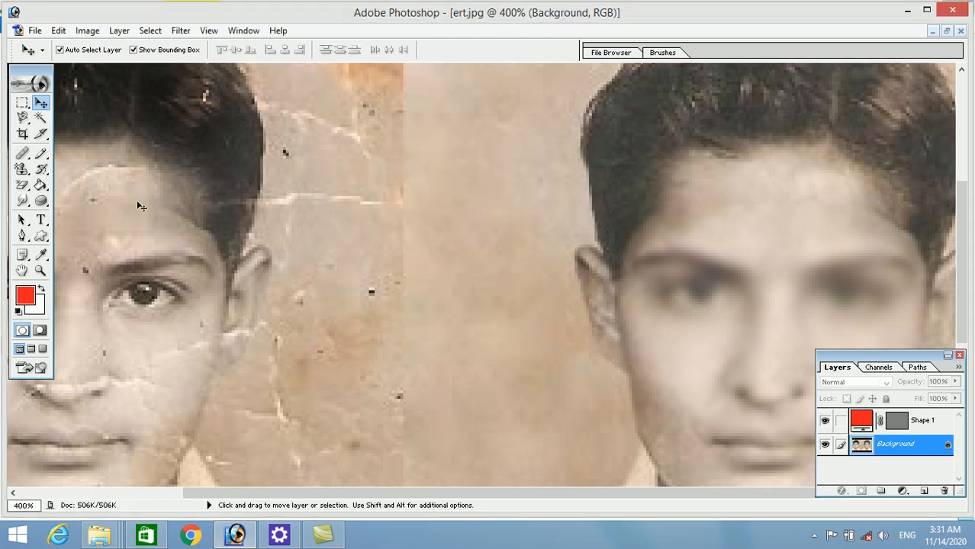
Pan the enlarged photo to the left portrait's hair and eyes with the Hand tool, and return to the Move tool.
click(23, 236)
click(23, 256)
click(23, 271)
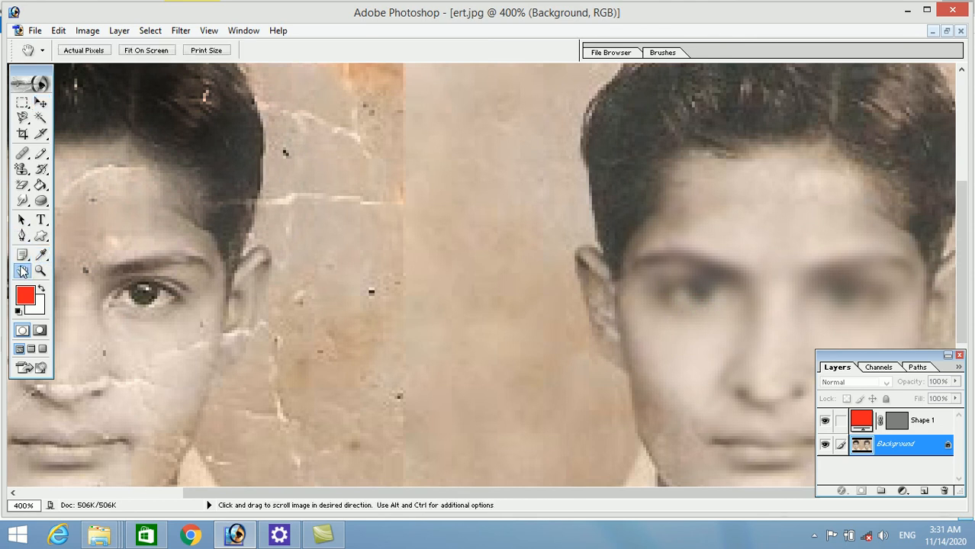
drag(446, 268, 658, 47)
drag(441, 409, 457, 111)
drag(458, 174, 479, 443)
drag(547, 218, 541, 367)
click(40, 102)
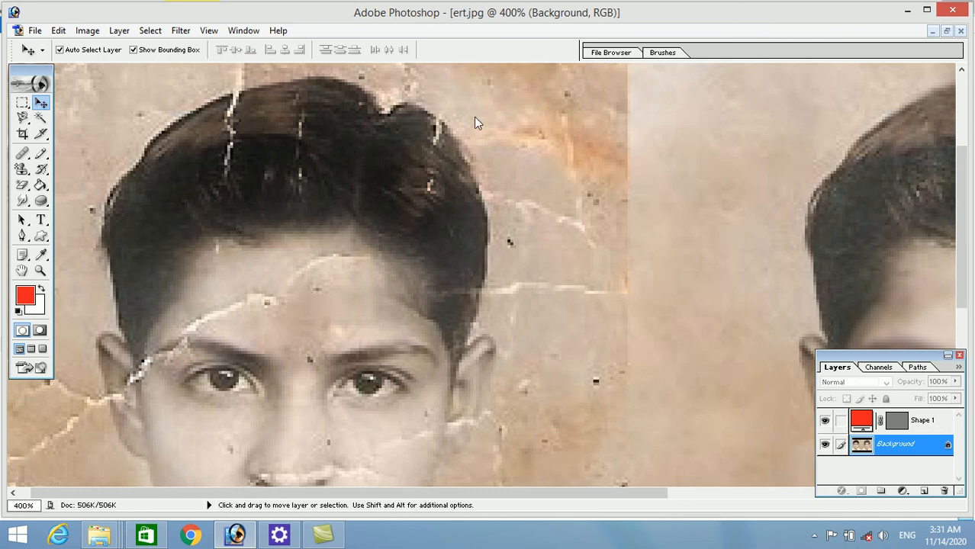
Try to move the locked Background layer by the left portrait's hair, and dismiss the alert.
drag(376, 160, 395, 249)
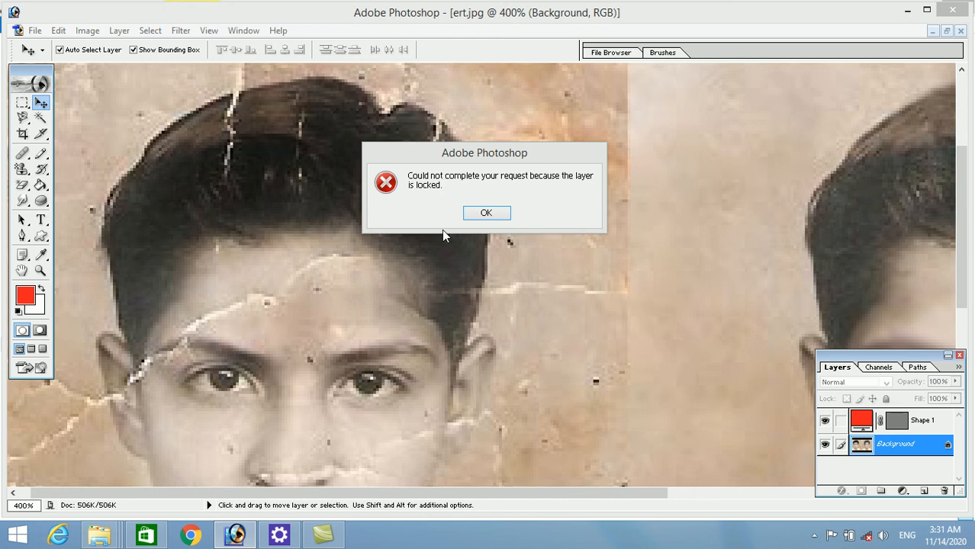
click(479, 214)
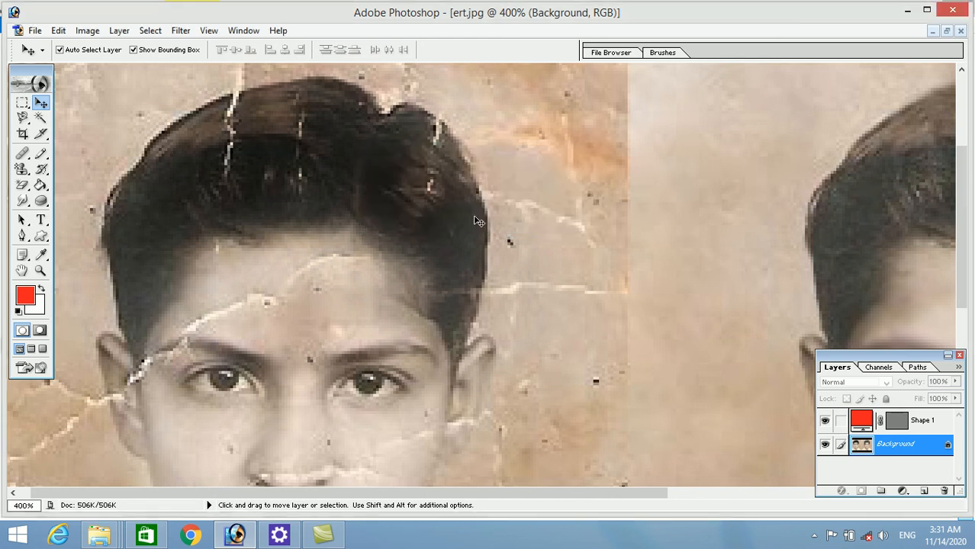
Enlarge the left portrait's hair to 600% with the Zoom tool, and zoom back out to 400%.
click(42, 270)
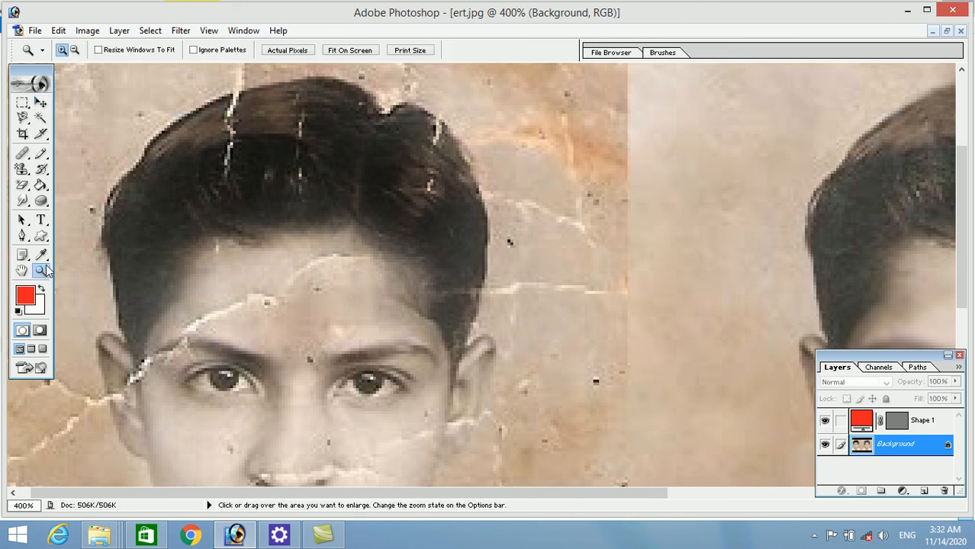
click(247, 169)
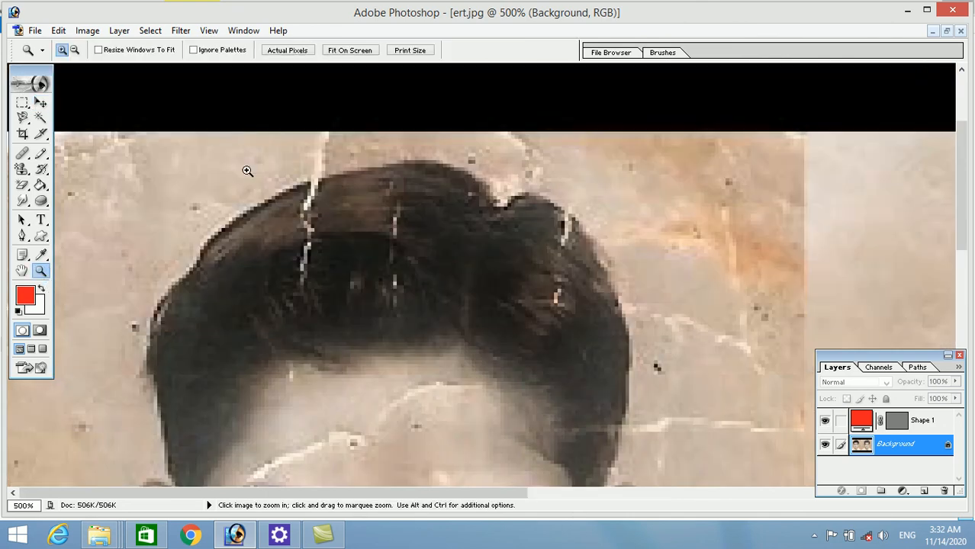
click(114, 263)
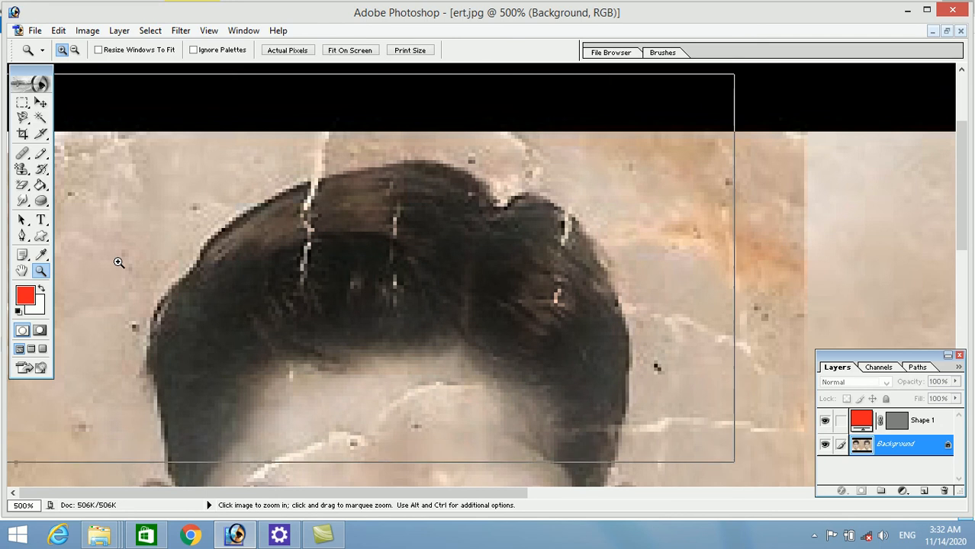
click(75, 50)
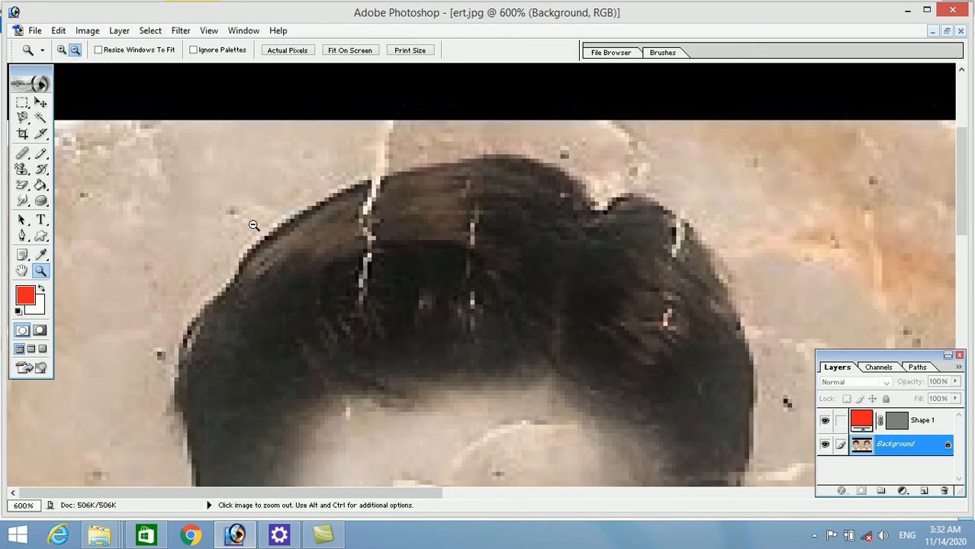
click(252, 225)
click(252, 224)
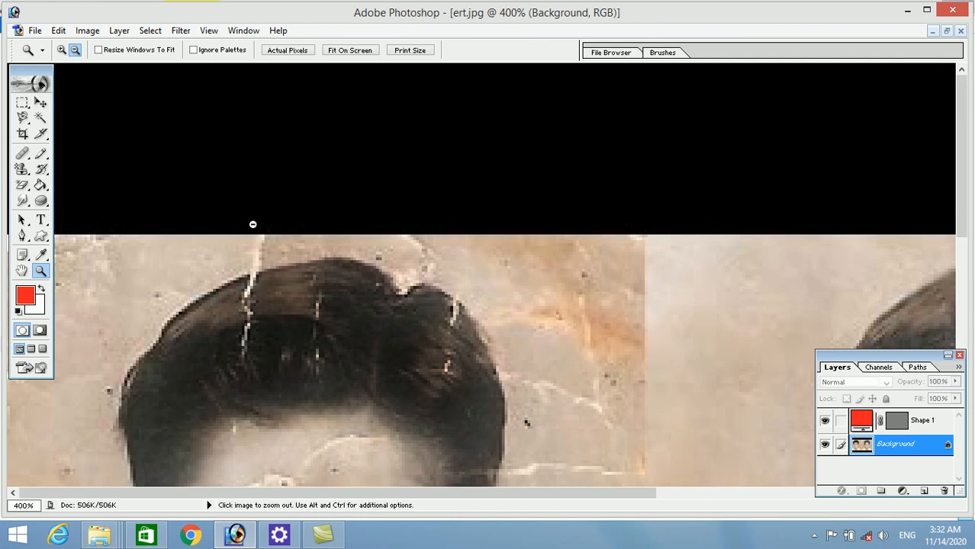
Zoom the photo out to 300% and in to 600%, and fit the whole image on screen.
key(ctrl+plus)
key(ctrl+plus)
key(ctrl+minus)
key(ctrl+minus)
key(ctrl+minus)
key(ctrl+minus)
key(ctrl+minus)
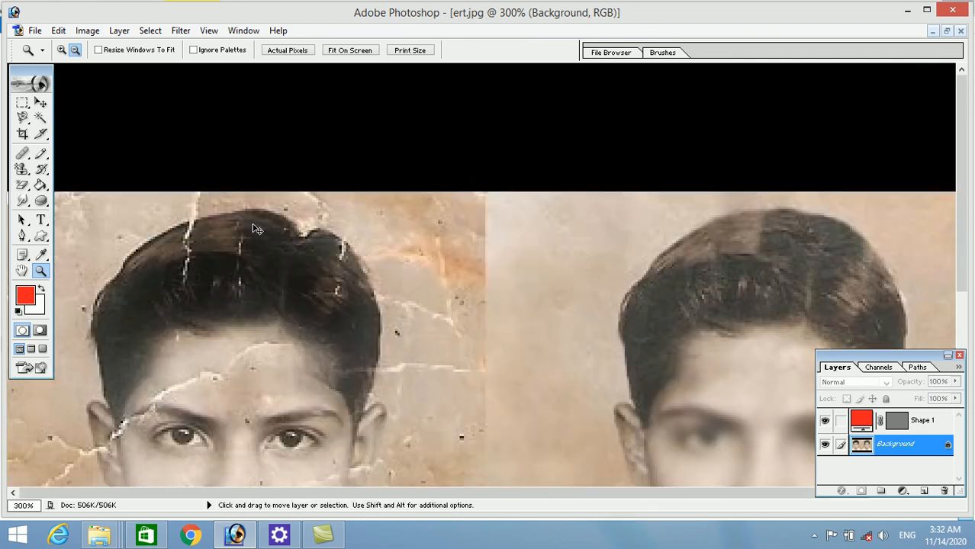
key(ctrl+plus)
key(ctrl+plus)
key(ctrl+plus)
key(ctrl+plus)
key(ctrl+plus)
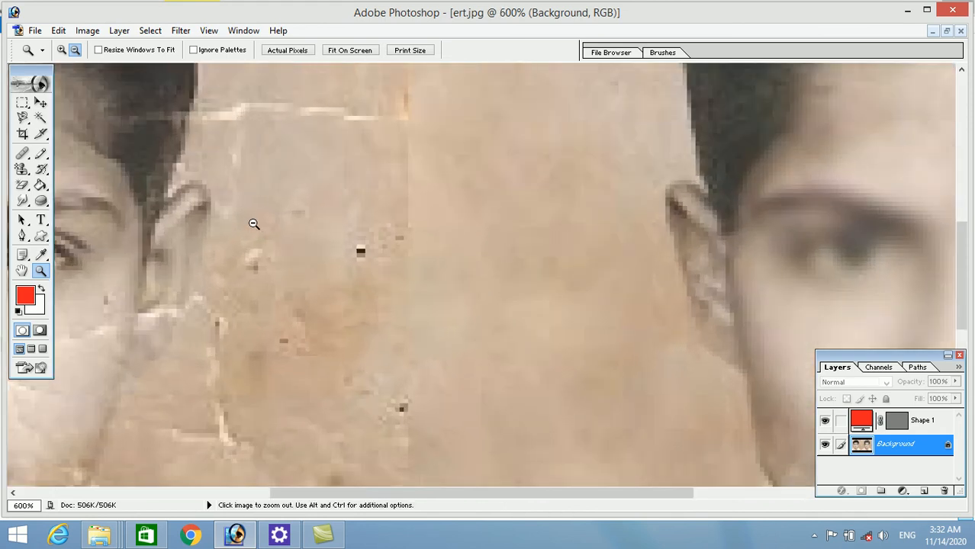
click(349, 50)
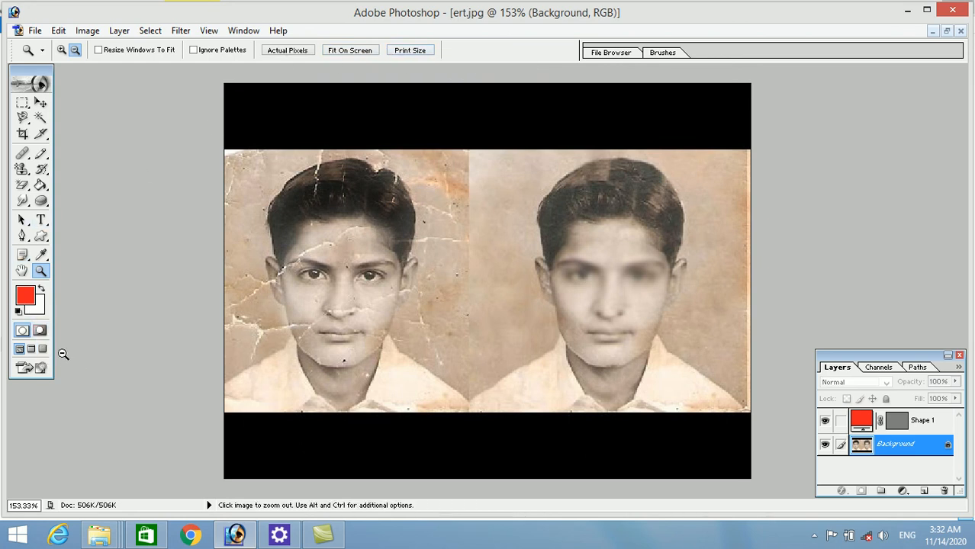
Select the right portrait with a feathered rectangular marquee, and set the background color to dark purple.
click(33, 307)
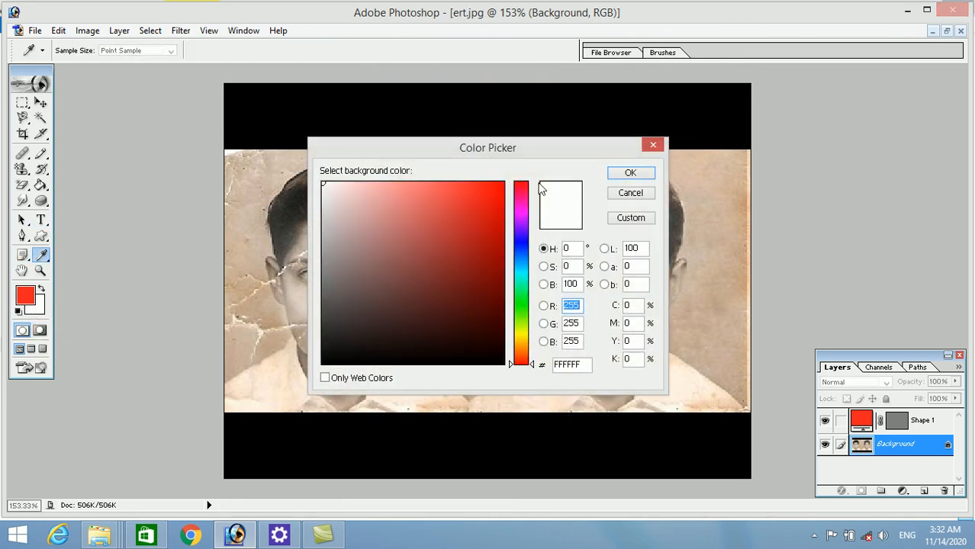
click(653, 145)
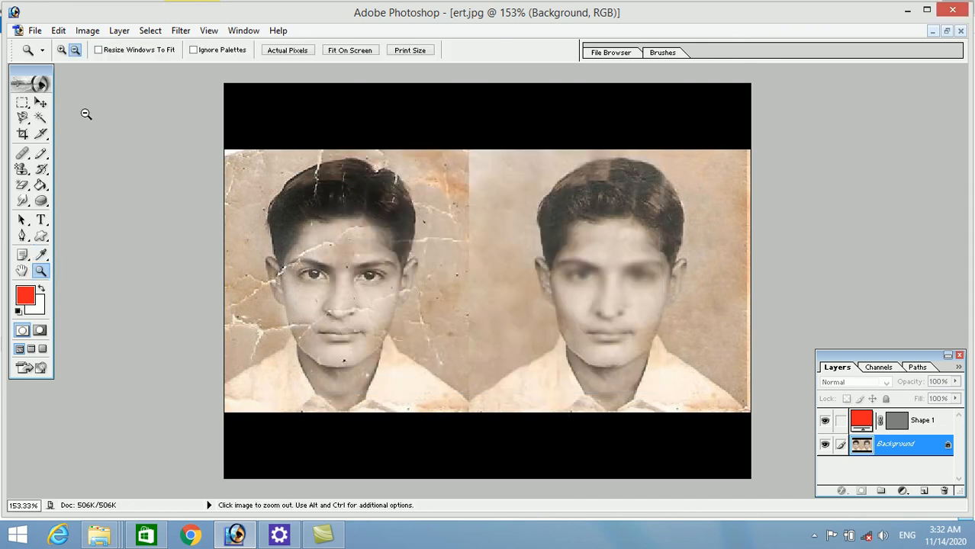
click(22, 102)
drag(584, 263, 736, 405)
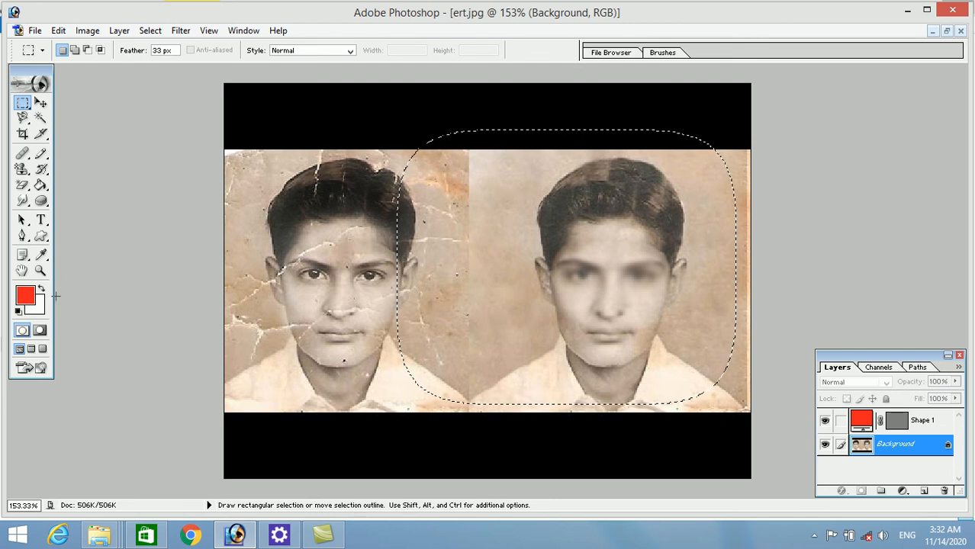
click(35, 307)
click(471, 264)
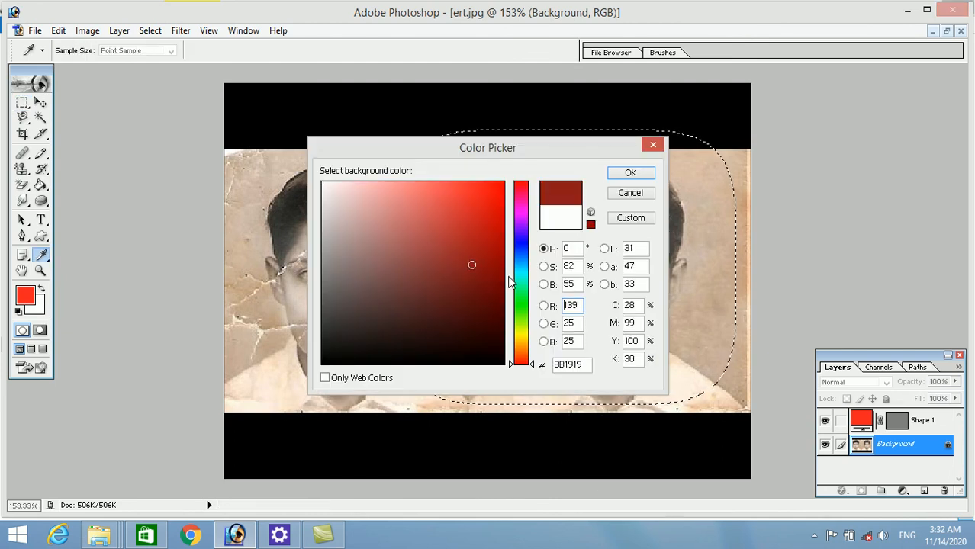
click(520, 232)
click(630, 173)
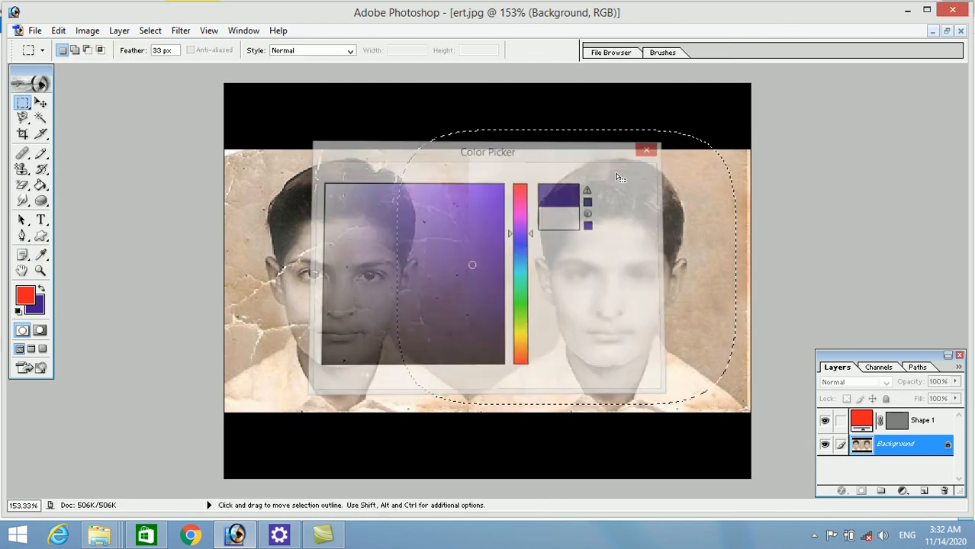
Try filling the feathered selection with the purple background color, deselect it, and undo both the fill and the selection.
key(Delete)
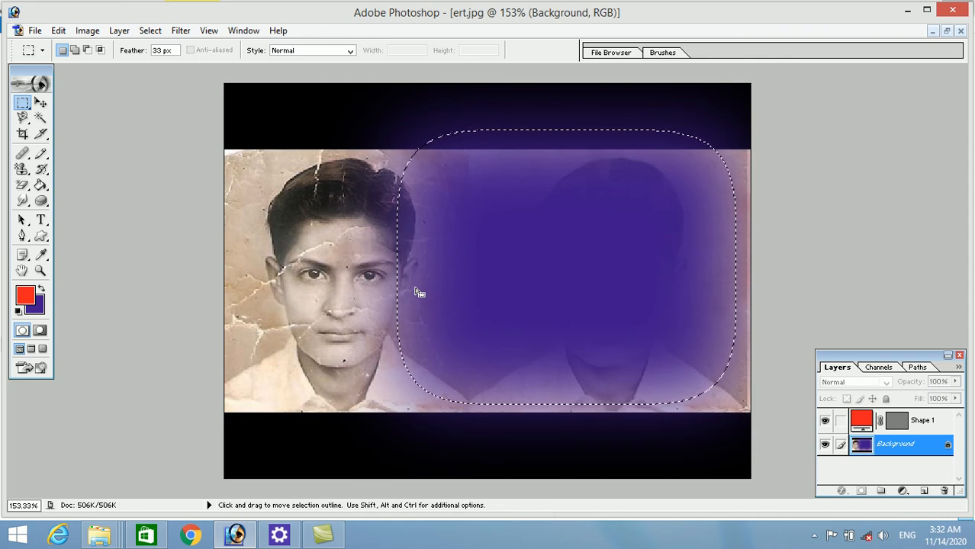
click(415, 287)
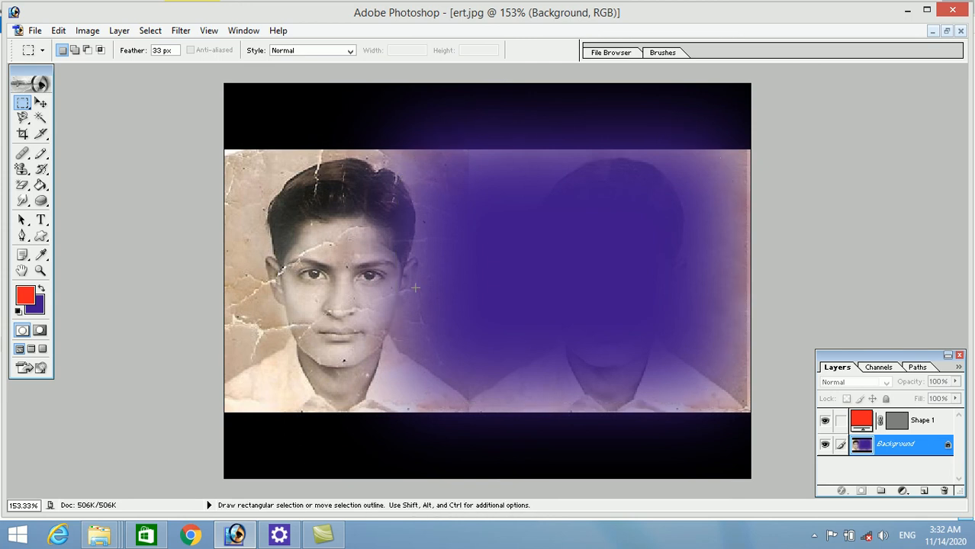
key(ctrl+alt+z)
key(ctrl+alt+z)
key(ctrl+alt+z)
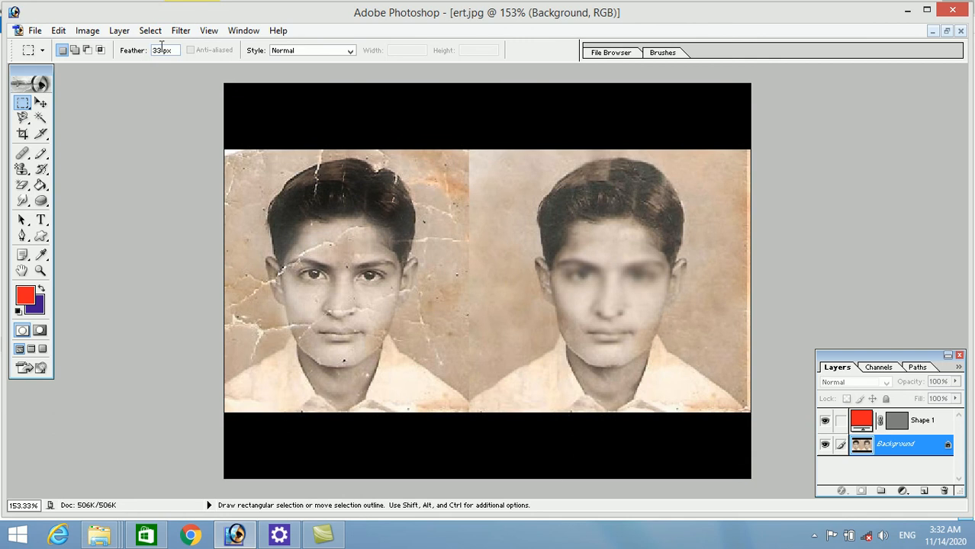
Set the Rectangular Marquee tool's feather to 0 px.
double_click(161, 50)
key(BackSpace)
click(363, 214)
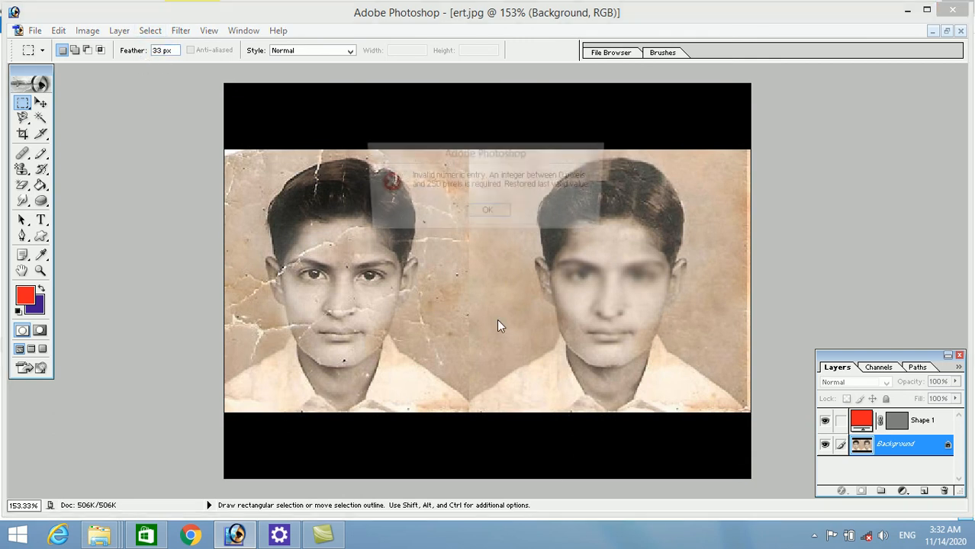
click(488, 212)
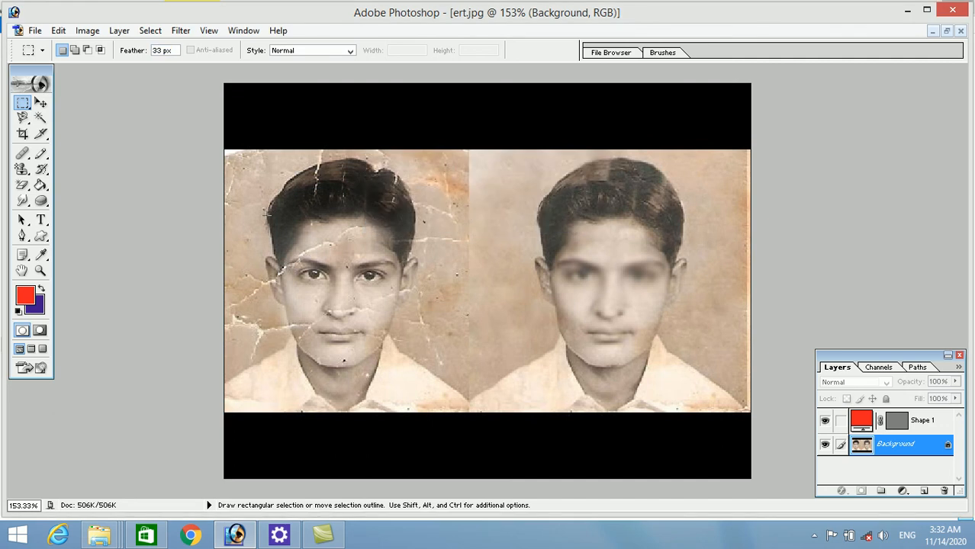
double_click(162, 49)
text(0)
key(Return)
Fill a sharp-edged rectangular selection between the two portraits with the purple background color, and deselect it.
drag(544, 306, 616, 353)
key(Delete)
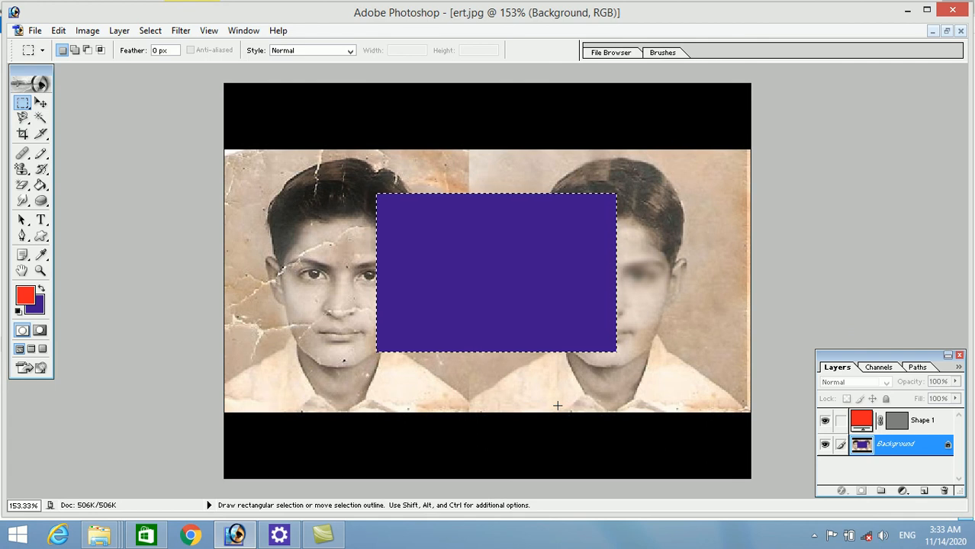
click(561, 410)
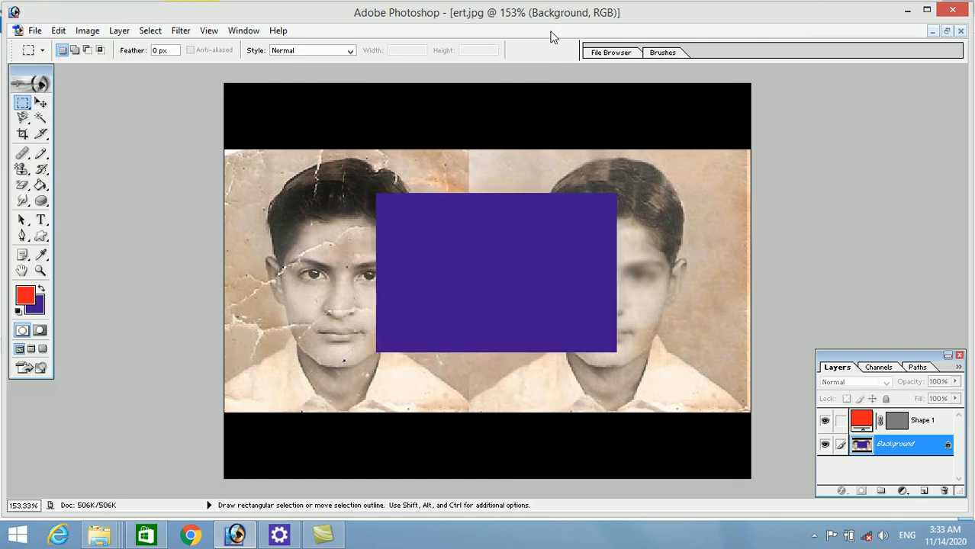
Show the photo in Full Screen Mode with Menu Bar, Standard Screen Mode and Full Screen Mode.
click(31, 349)
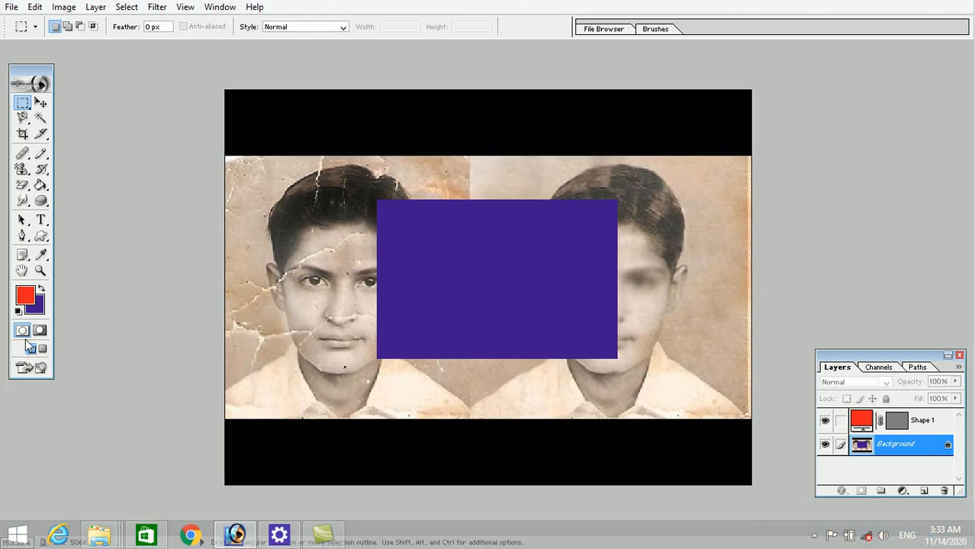
click(19, 349)
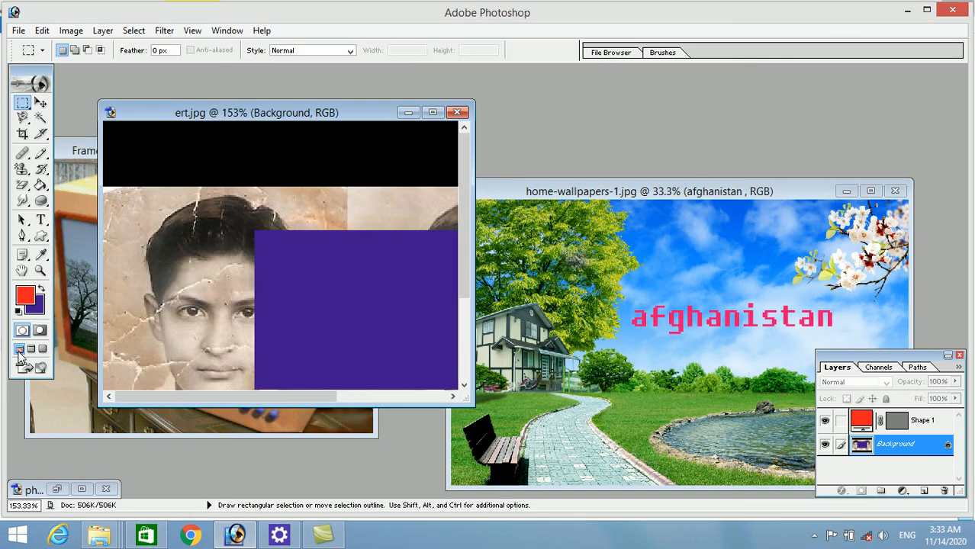
click(30, 348)
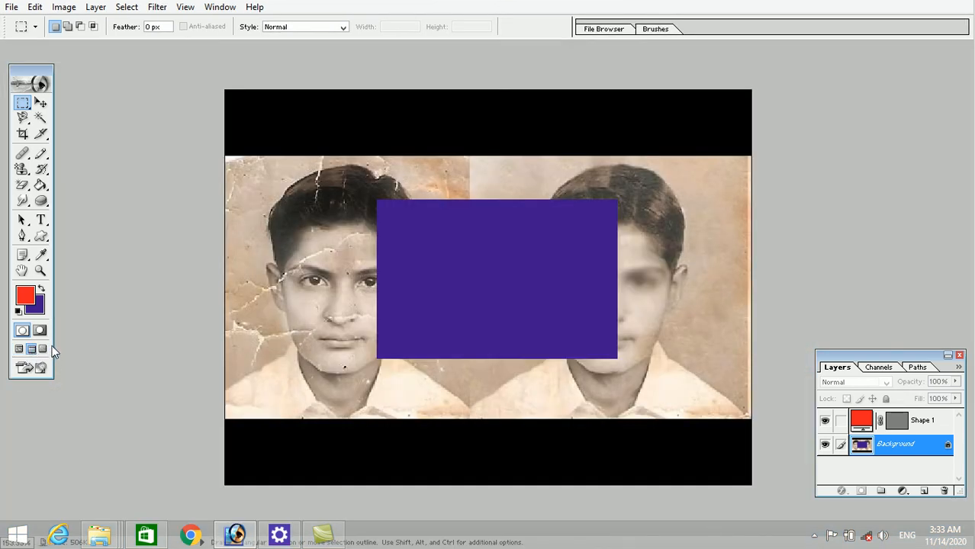
click(41, 351)
click(30, 349)
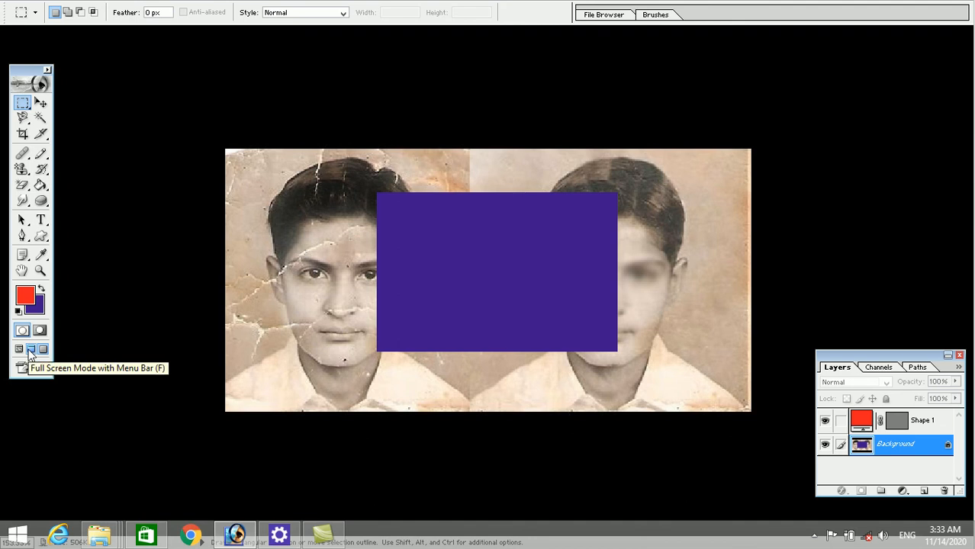
Cycle the photo repeatedly through the three screen modes.
key(f)
key(f)
key(f)
key(f)
key(f)
key(f)
key(f)
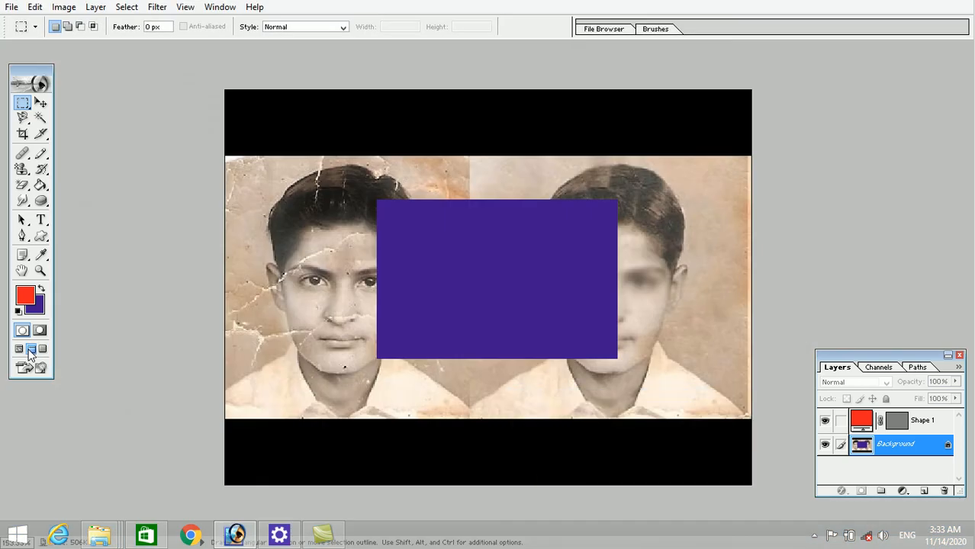
key(f)
key(f)
key(f)
key(f)
key(f)
key(f)
key(f)
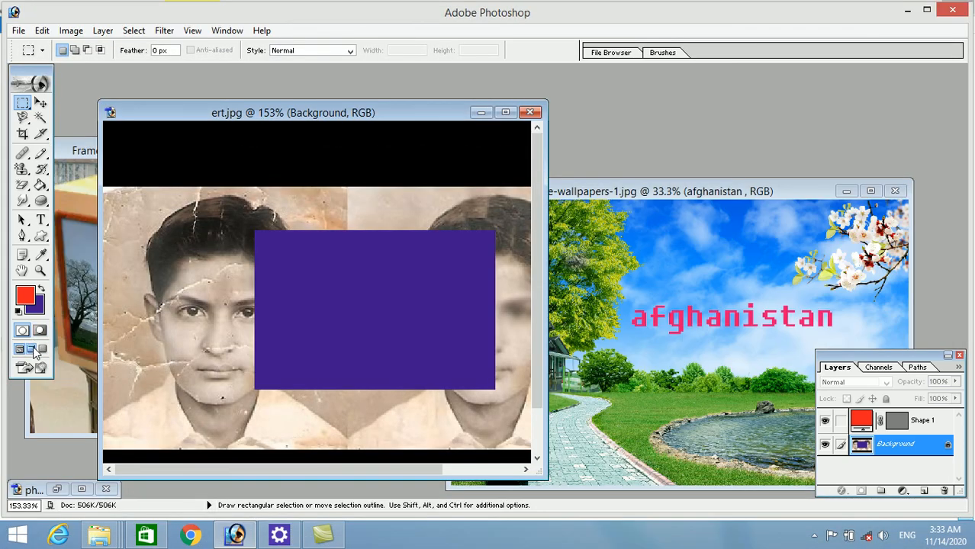
Show both full screen modes once more, and return the photo to Standard Screen Mode.
click(32, 349)
click(42, 349)
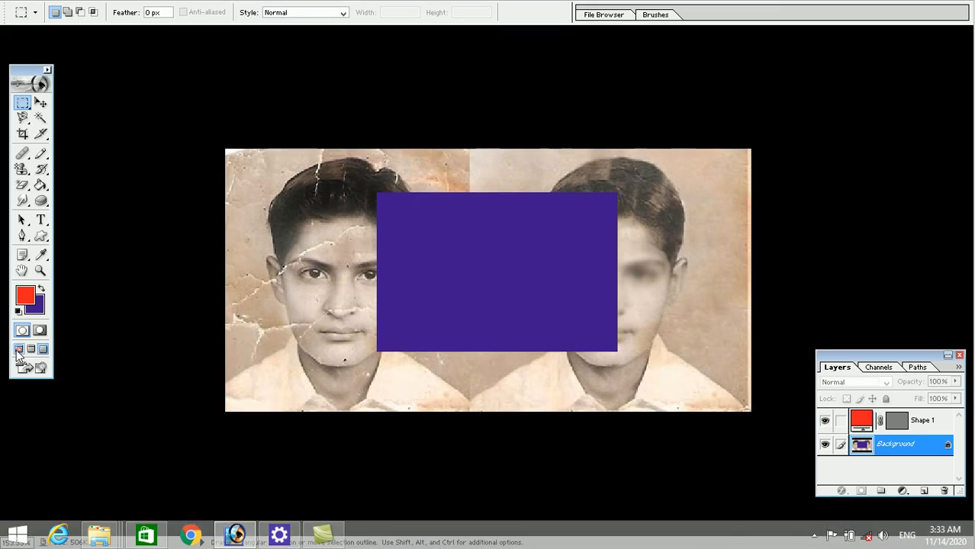
click(19, 349)
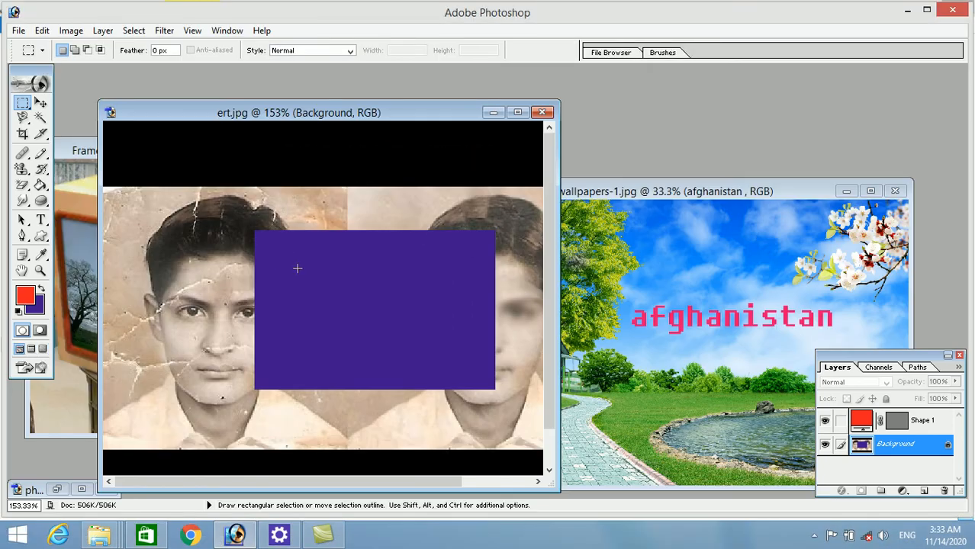
Try a crop frame over the lower middle of the purple rectangle, and cancel the crop.
click(23, 135)
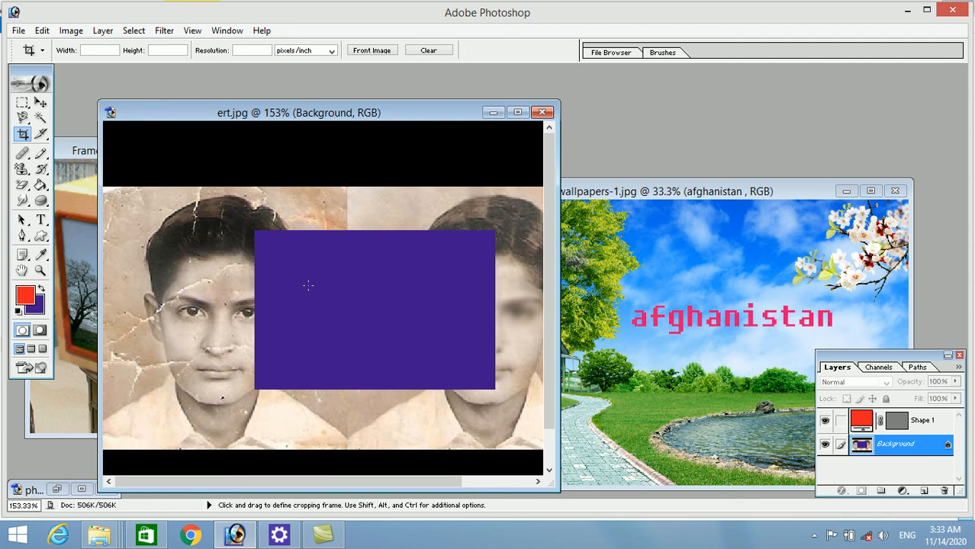
drag(433, 371, 449, 398)
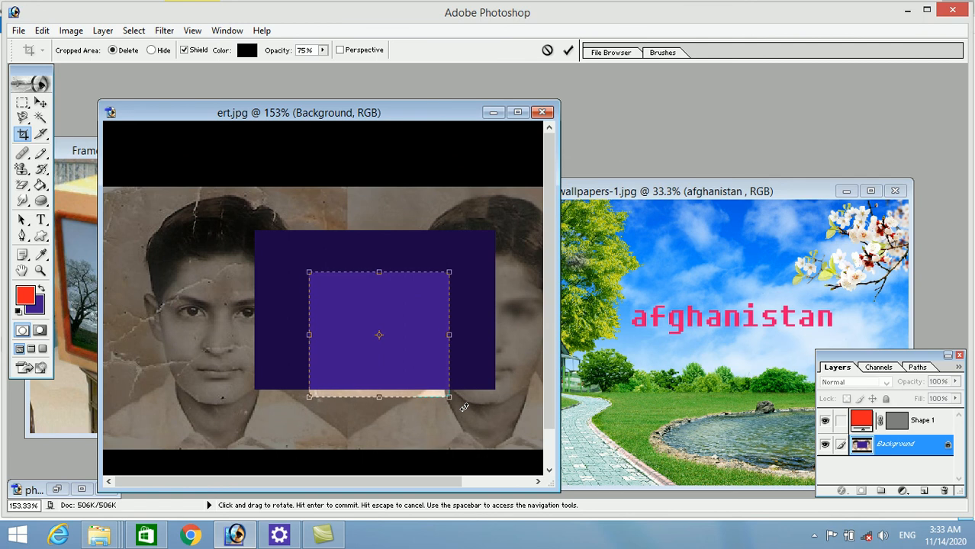
right_click(440, 326)
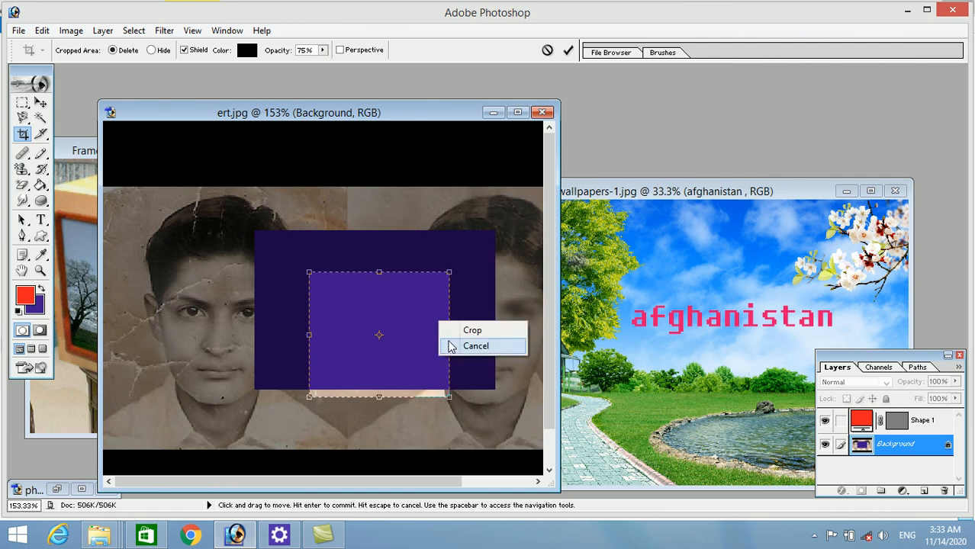
click(462, 345)
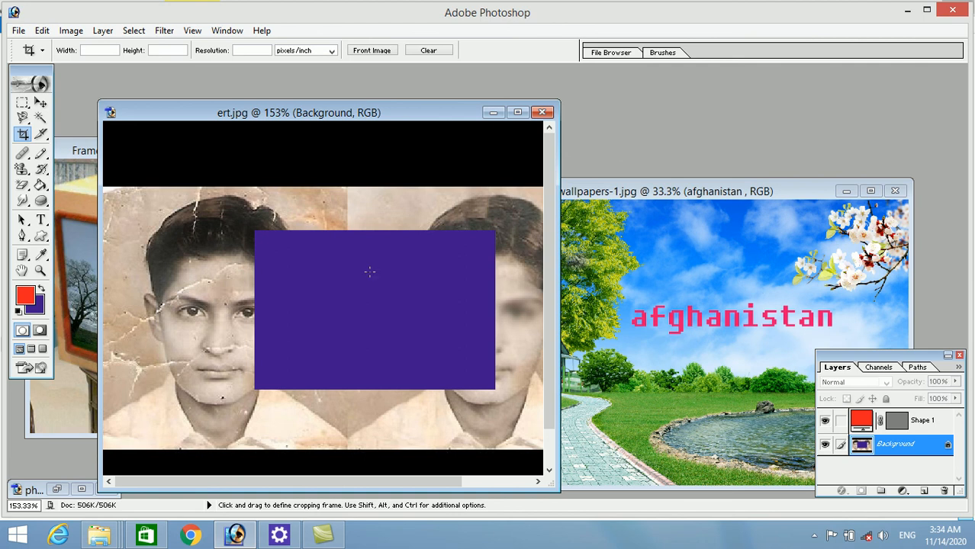
Erase a round spot over the purple rectangle's lower edge with the 151-pixel Eraser.
drag(23, 184, 55, 185)
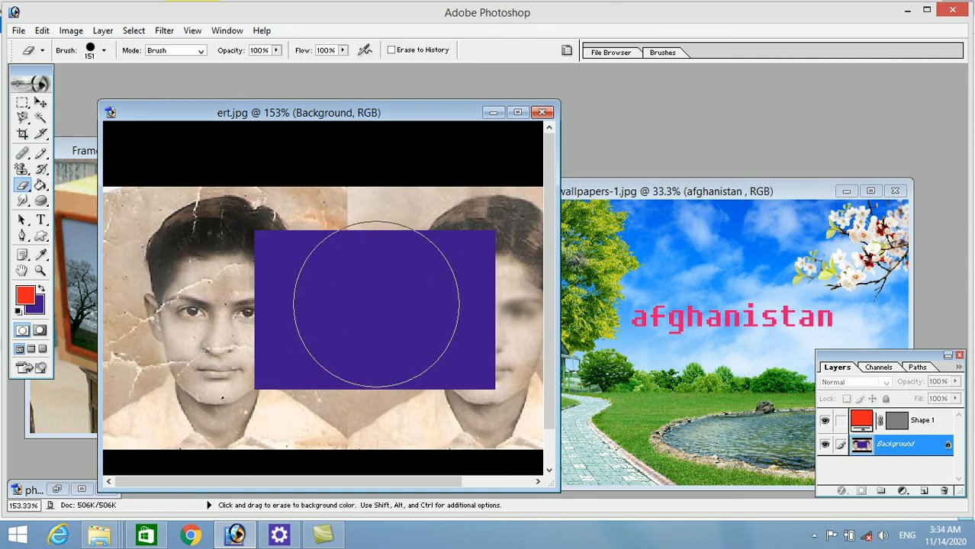
click(376, 329)
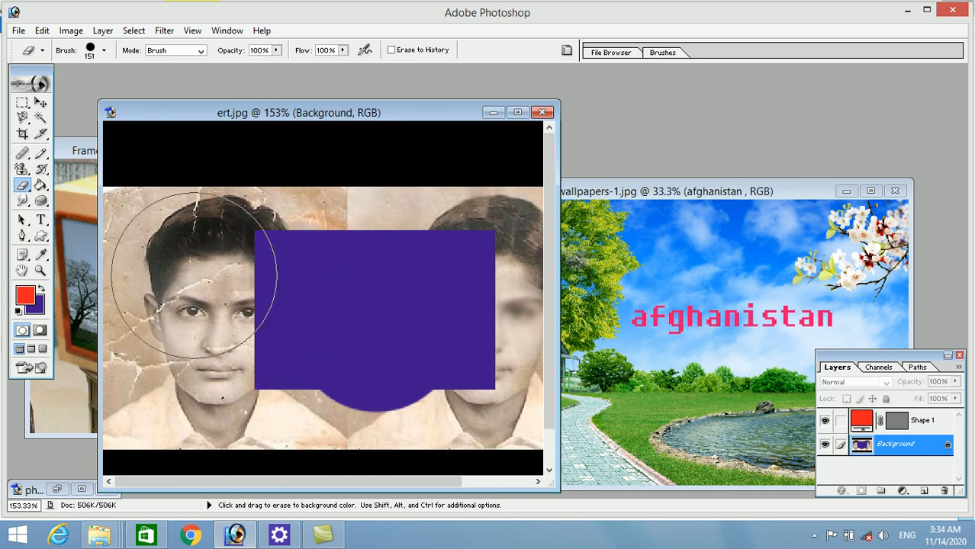
Change the background color to a dark purple, and erase across the middle and left part of the purple rectangle.
click(37, 310)
click(454, 305)
click(460, 311)
click(631, 174)
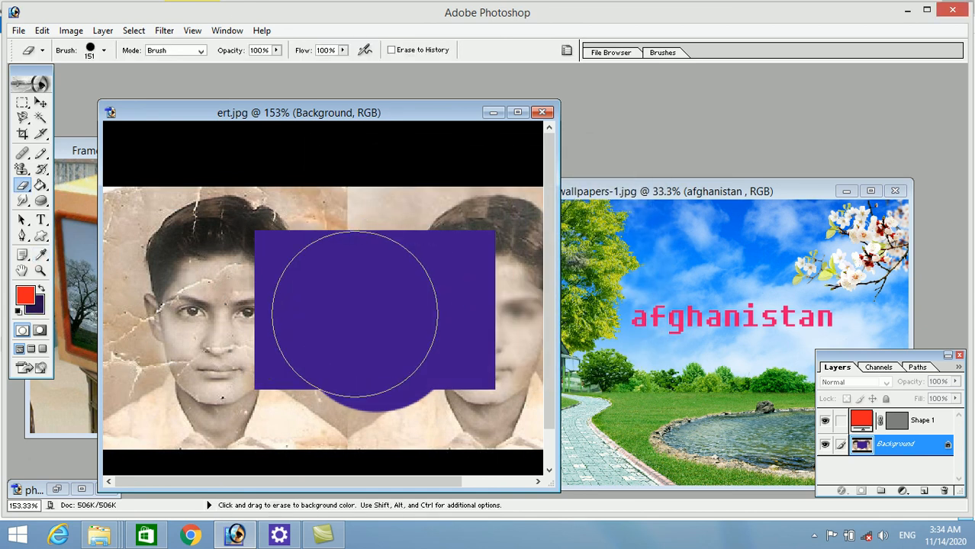
mouse_move(374, 296)
mouse_down()
mouse_move(356, 312)
mouse_move(296, 303)
mouse_up()
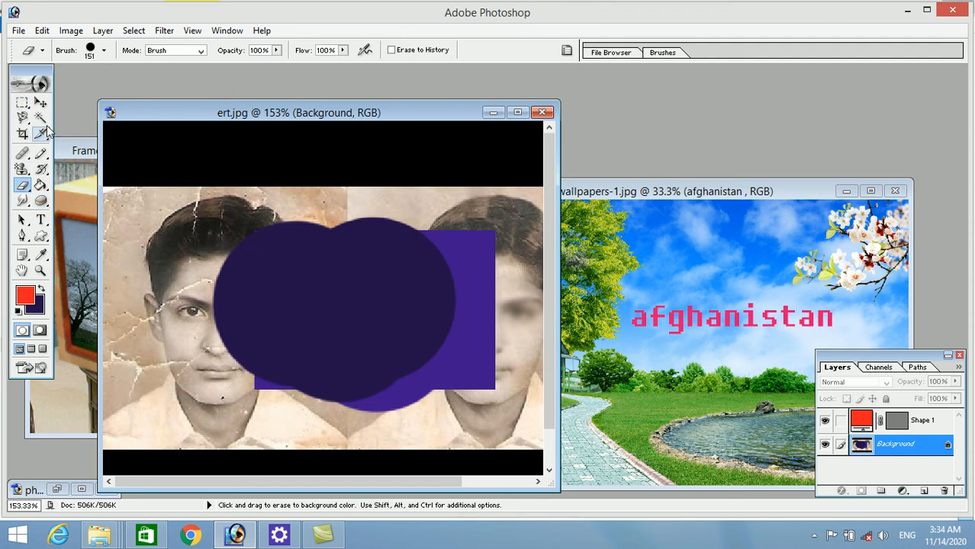
Move the toolbox over the landscape image, and hide it and show it again.
drag(46, 74, 234, 99)
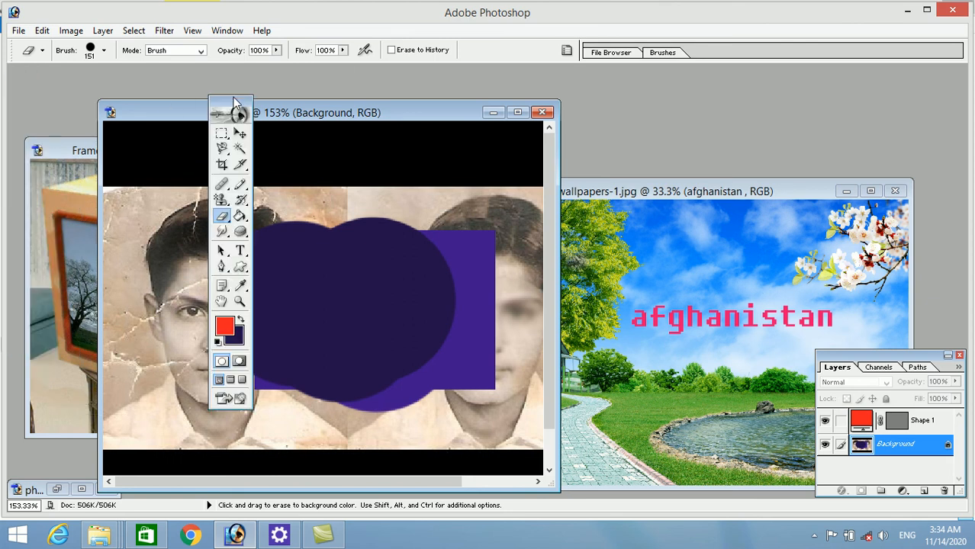
drag(662, 191, 711, 214)
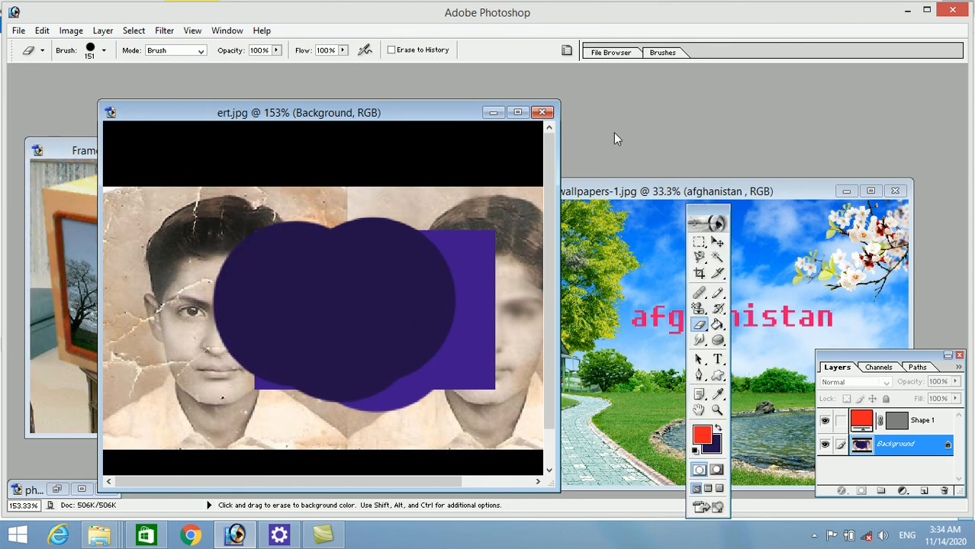
click(227, 30)
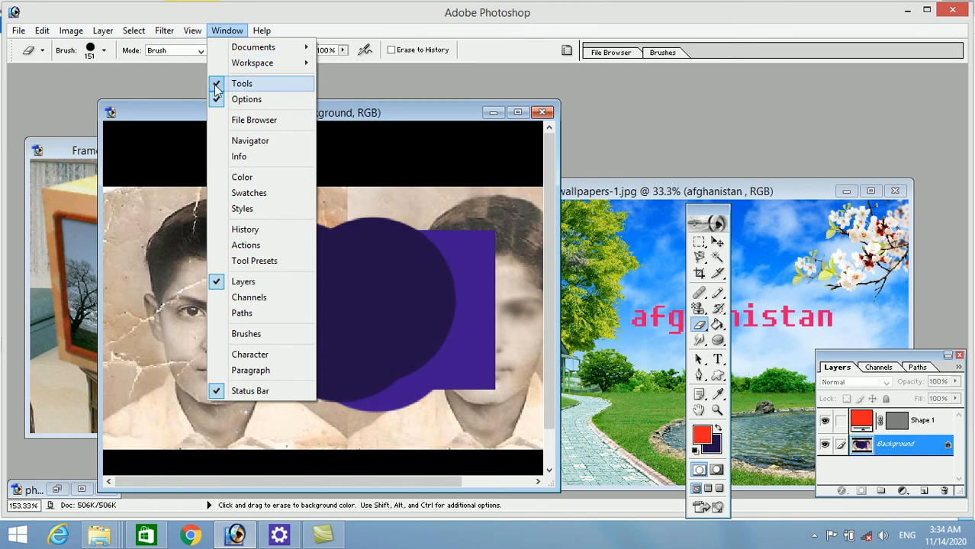
click(214, 86)
click(223, 30)
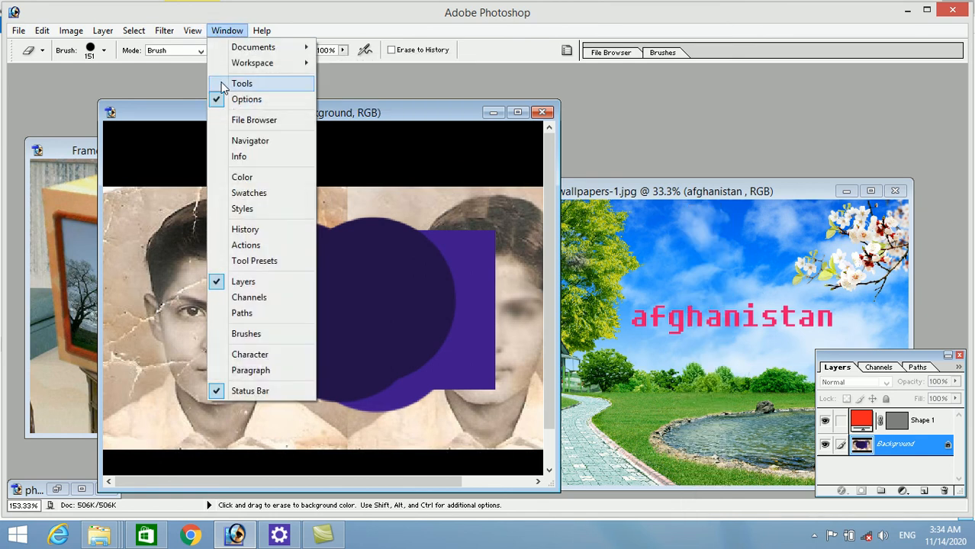
click(223, 86)
Show the Styles palette, and hide the Layers palette and show it again.
click(226, 30)
click(224, 211)
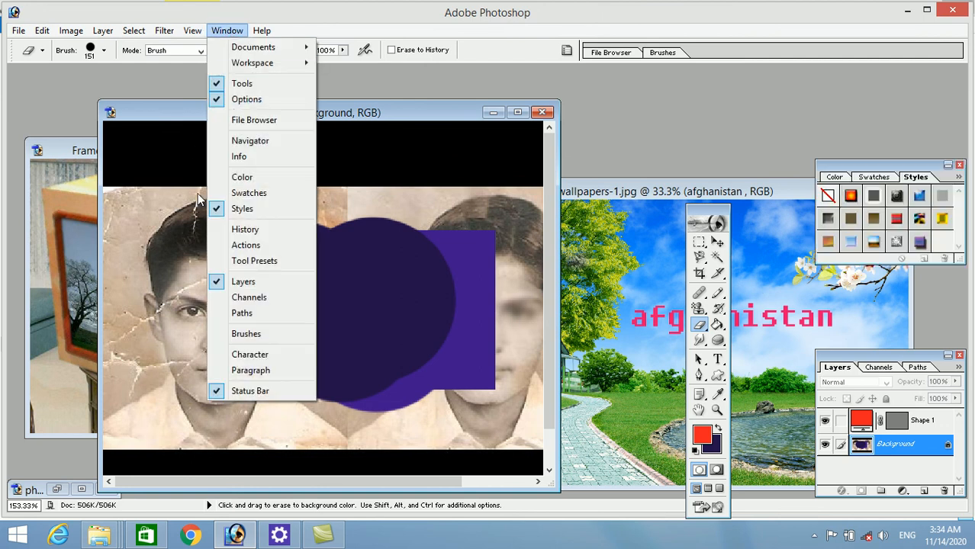
click(215, 286)
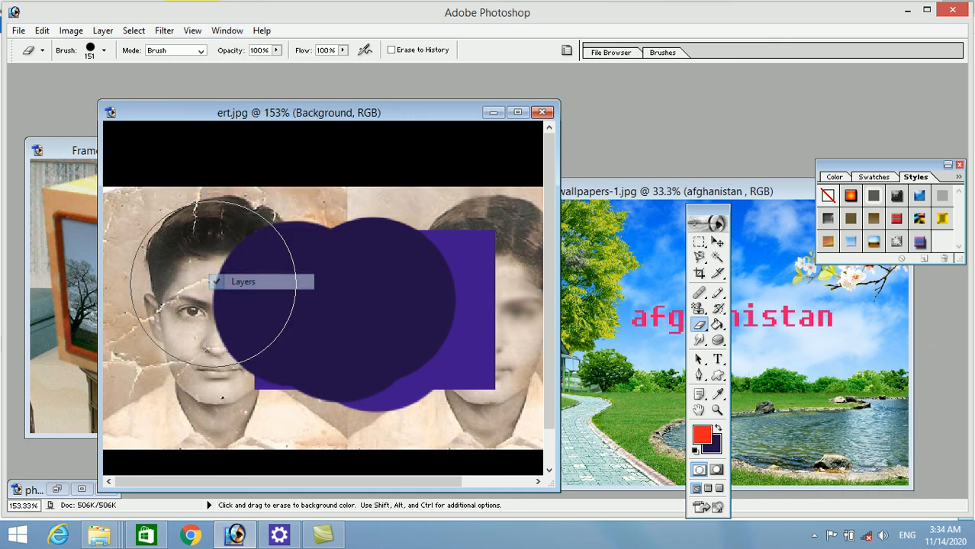
click(226, 30)
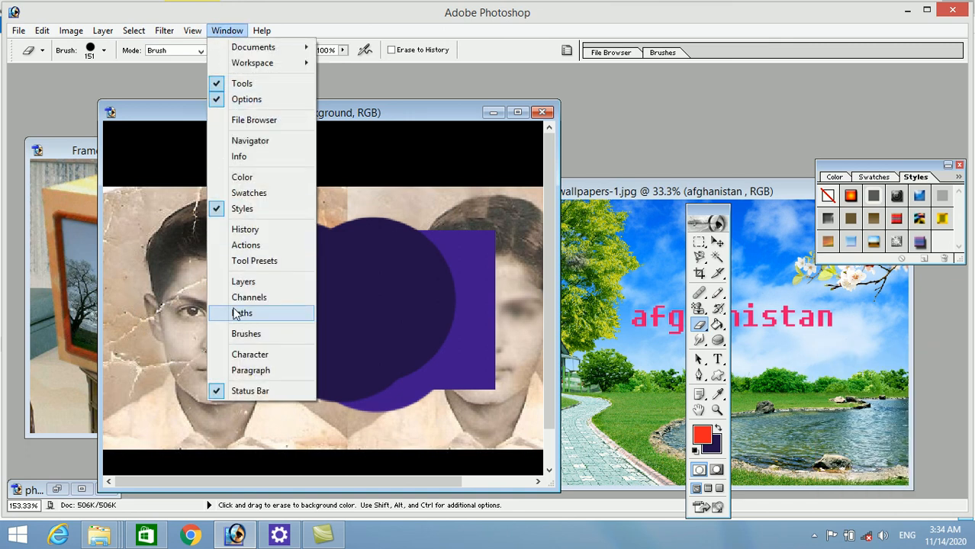
click(229, 283)
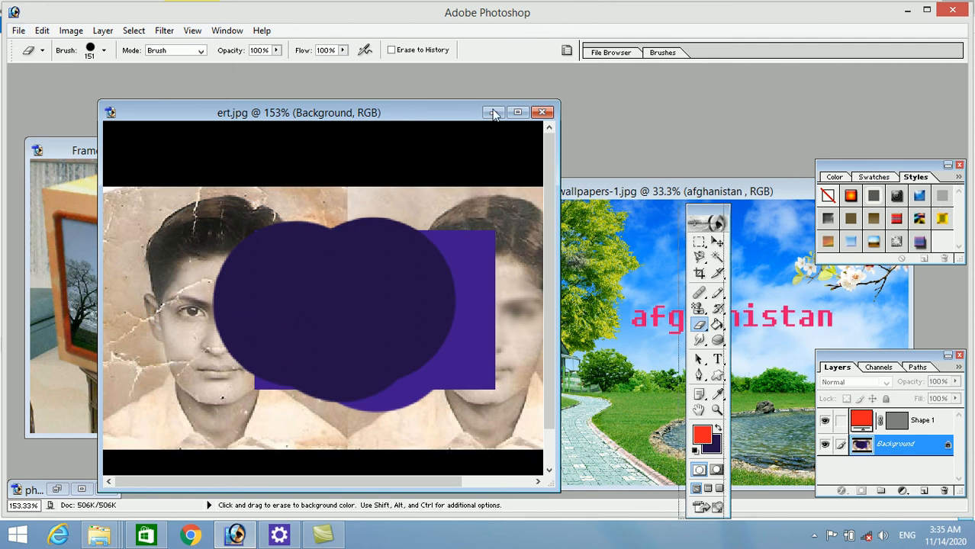
Move the toolbox back beside the left edge of the ert.jpg image window.
drag(718, 214, 480, 115)
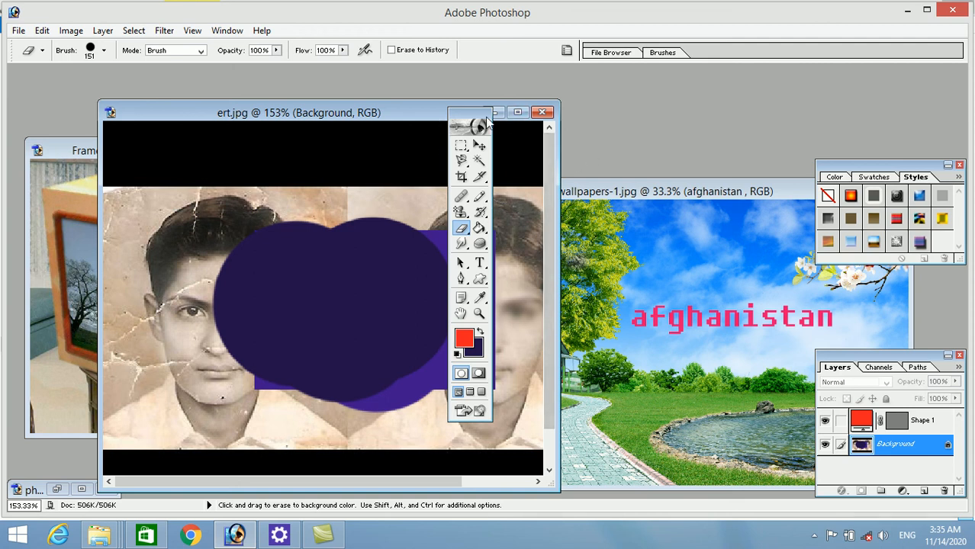
drag(479, 122, 47, 116)
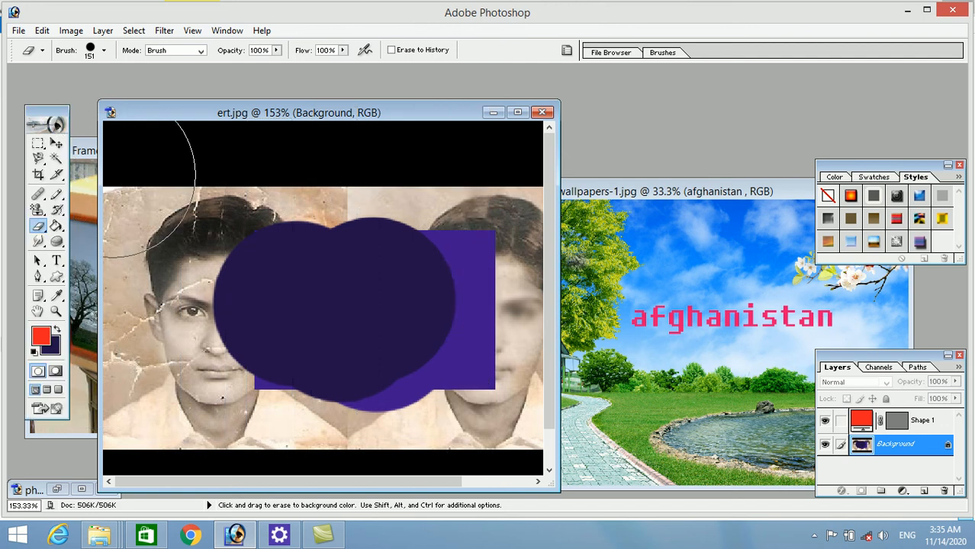